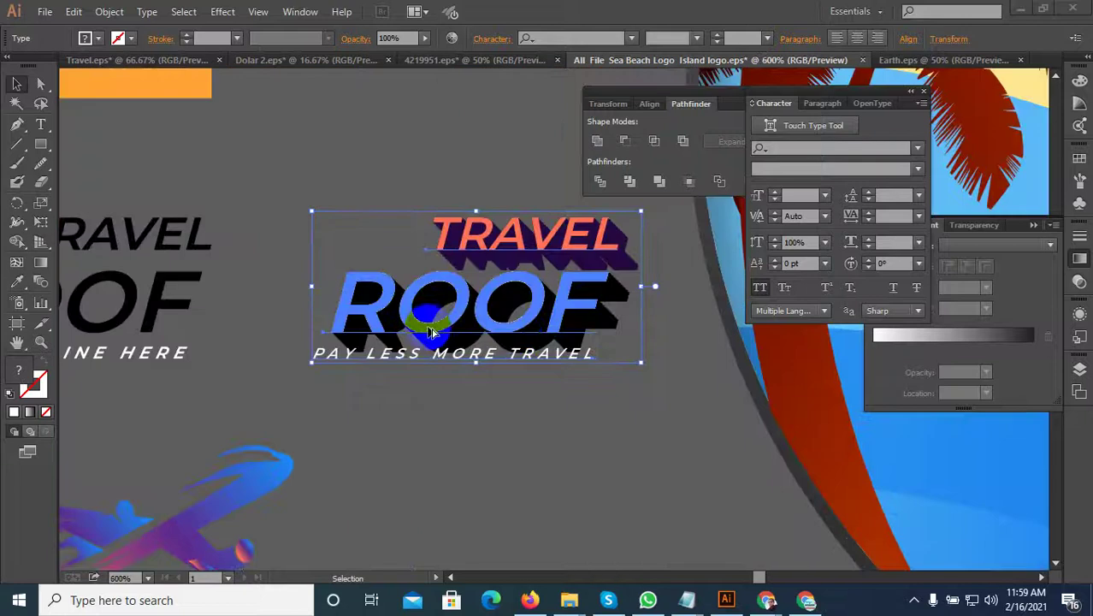
# Place a duplicate of the TRAVEL ROOF logo on empty canvas.
pyautogui.scroll(-2, 543, 332)
pyautogui.scroll(-2, 538, 334)
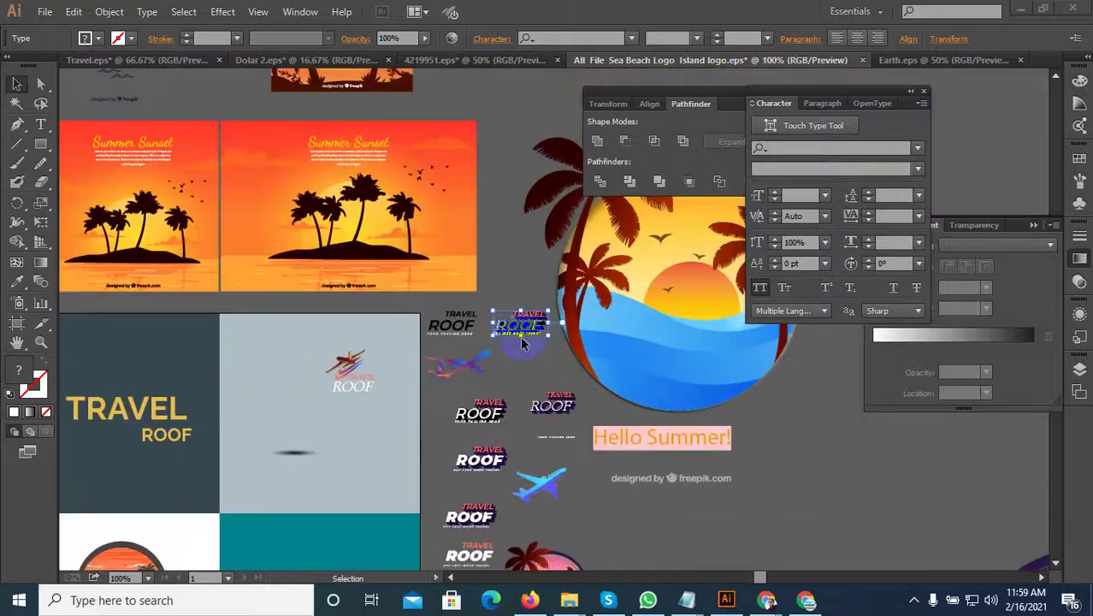
pyautogui.moveTo(499, 307)
pyautogui.mouseDown()
pyautogui.moveTo(340, 287)
pyautogui.moveTo(513, 520)
pyautogui.mouseUp()
pyautogui.scroll(-3, 513, 428)
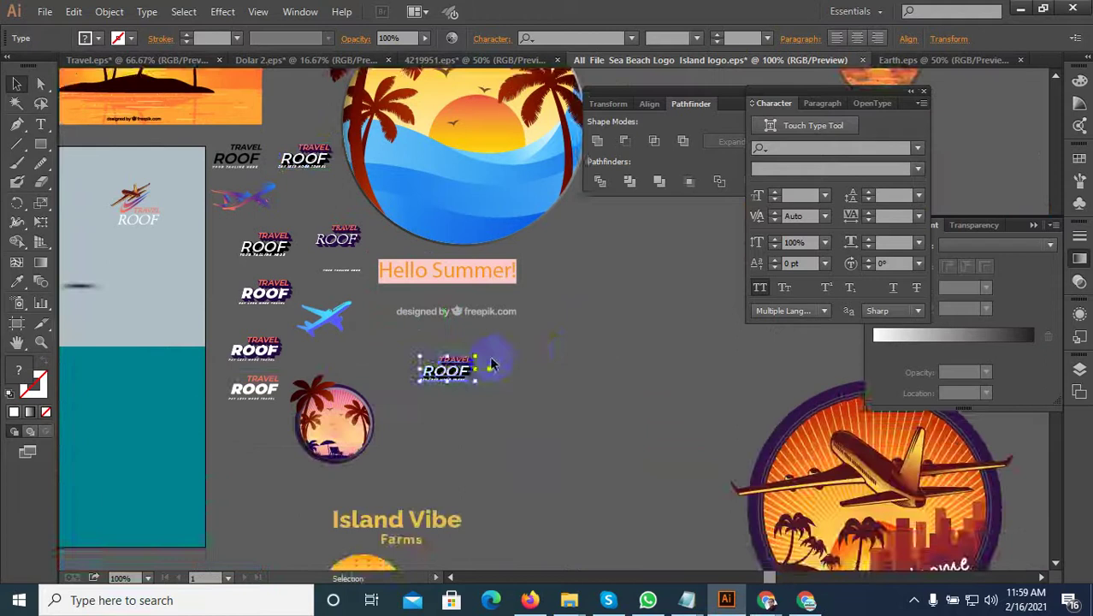
pyautogui.scroll(4, 456, 374)
# Convert the copy's text to outlines and ungroup the outlined artwork.
pyautogui.rightClick(449, 373)
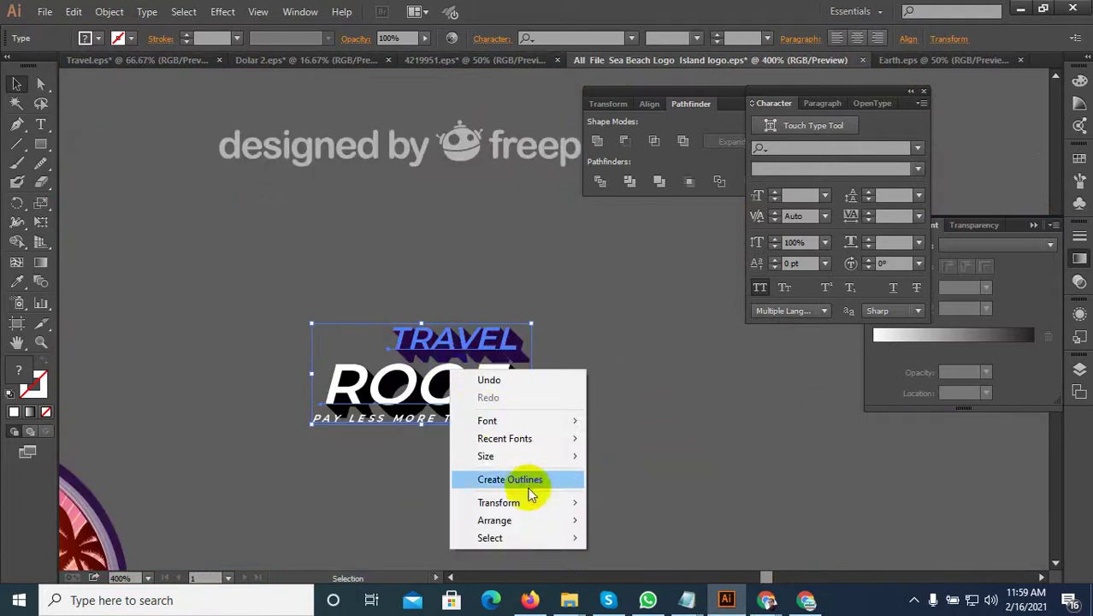
pyautogui.click(530, 485)
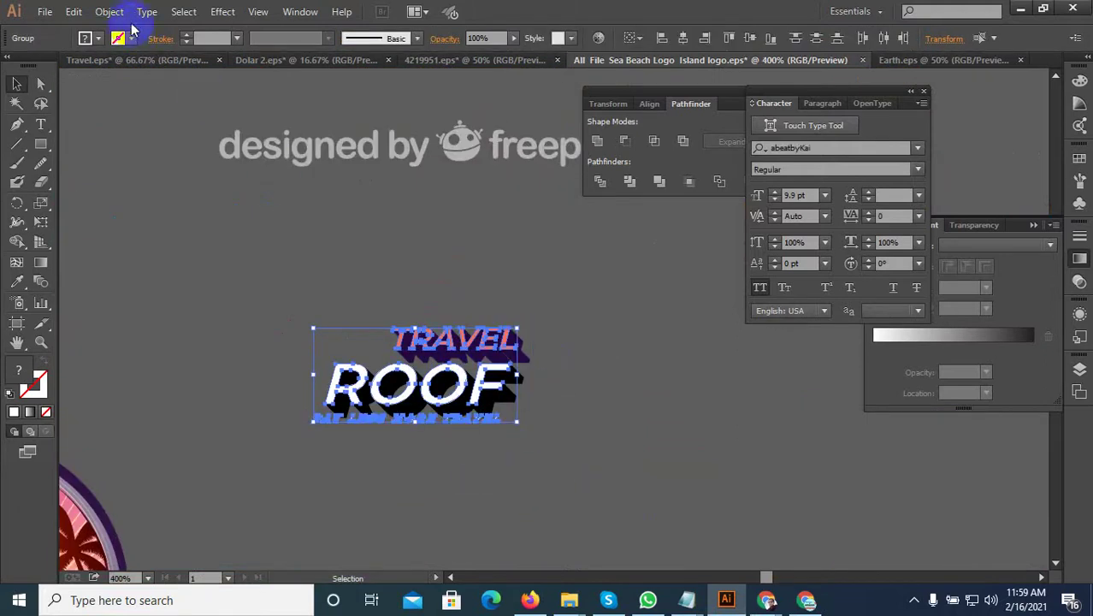
pyautogui.click(913, 599)
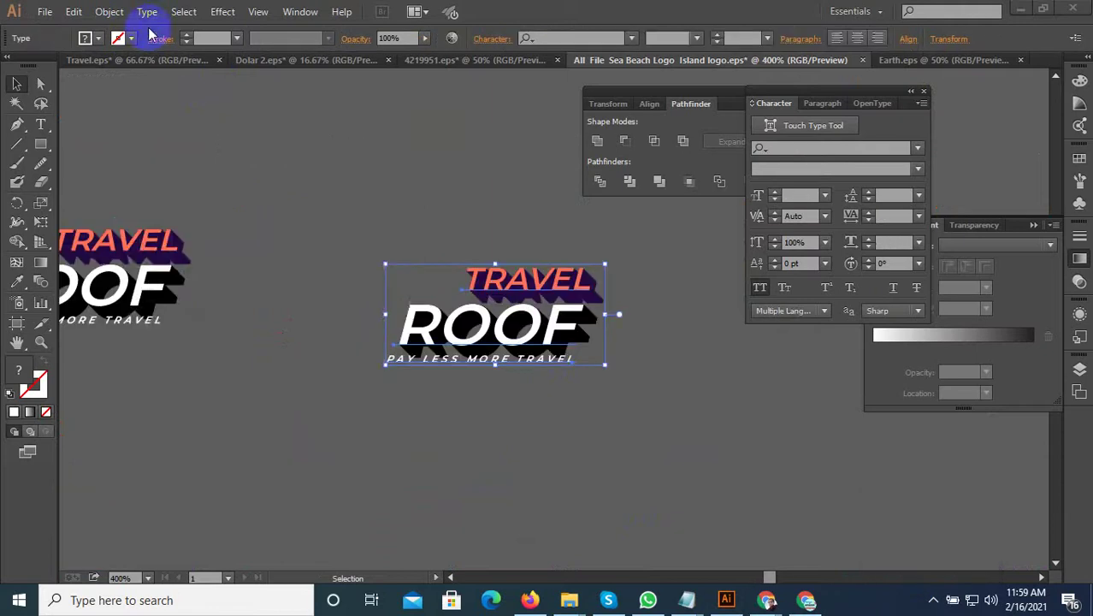
pyautogui.click(146, 11)
pyautogui.click(256, 277)
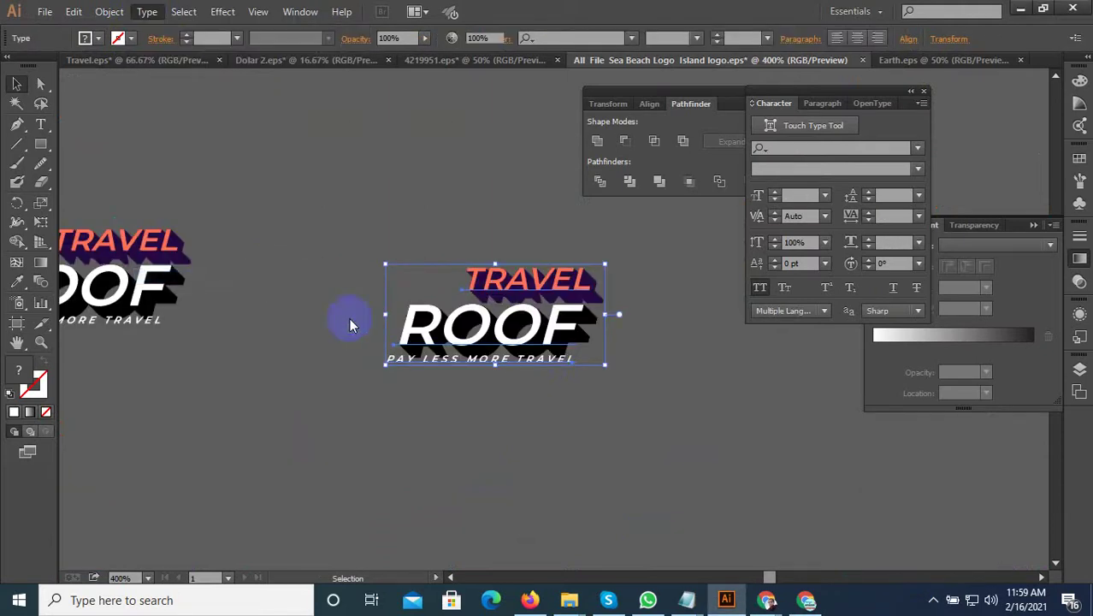
pyautogui.rightClick(518, 365)
pyautogui.click(565, 412)
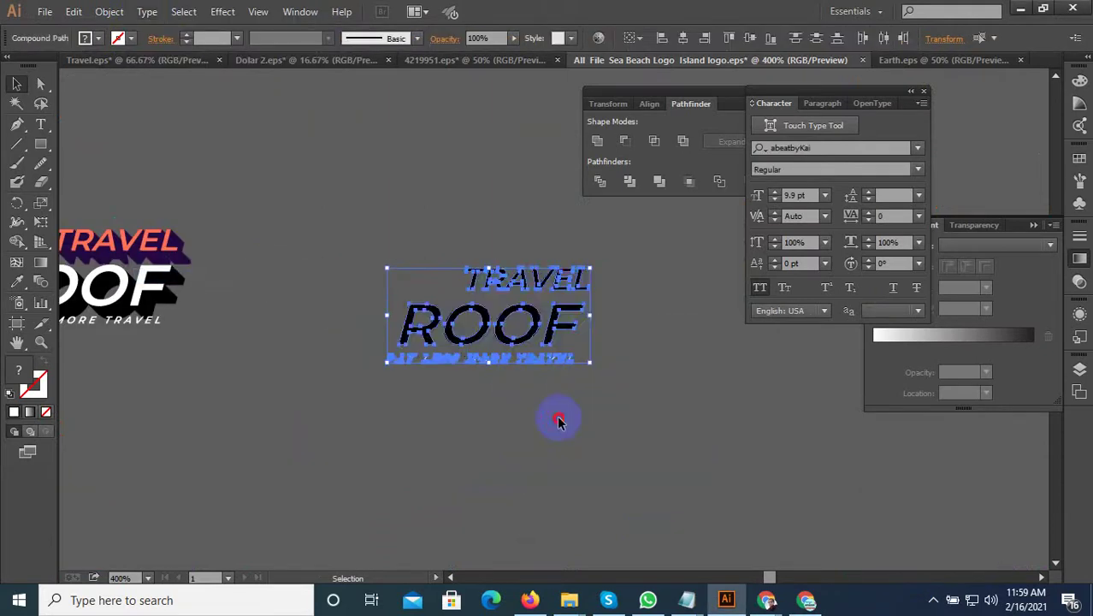
# Fill the TRAVEL outlines with the globe's blue water colour using the Eyedropper.
pyautogui.scroll(1, 582, 319)
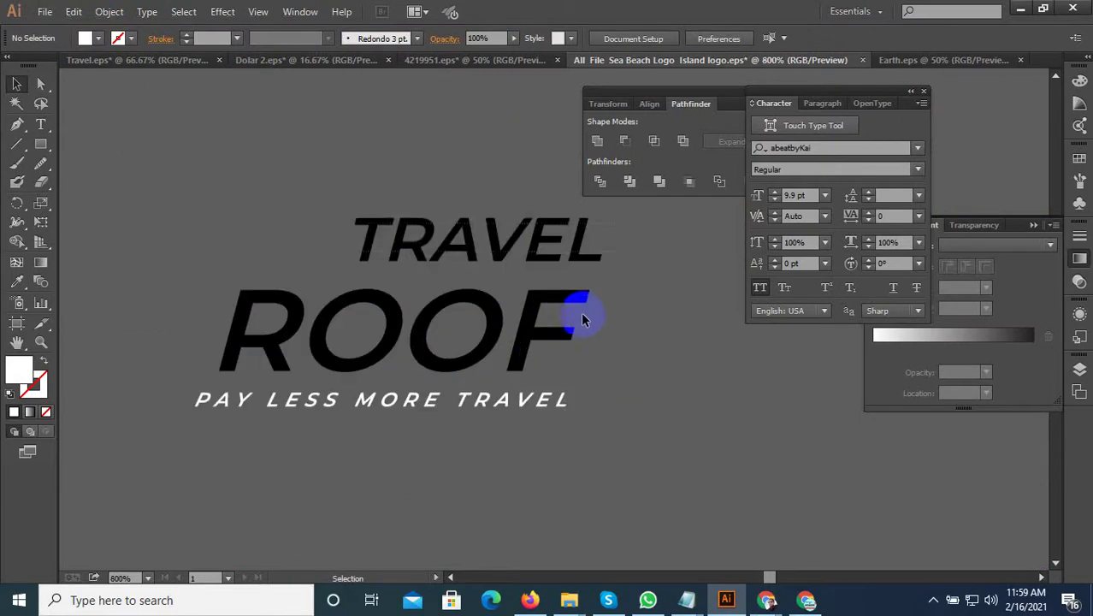
pyautogui.moveTo(325, 236); pyautogui.dragTo(329, 239)
pyautogui.click(19, 281)
pyautogui.scroll(-2, 613, 453)
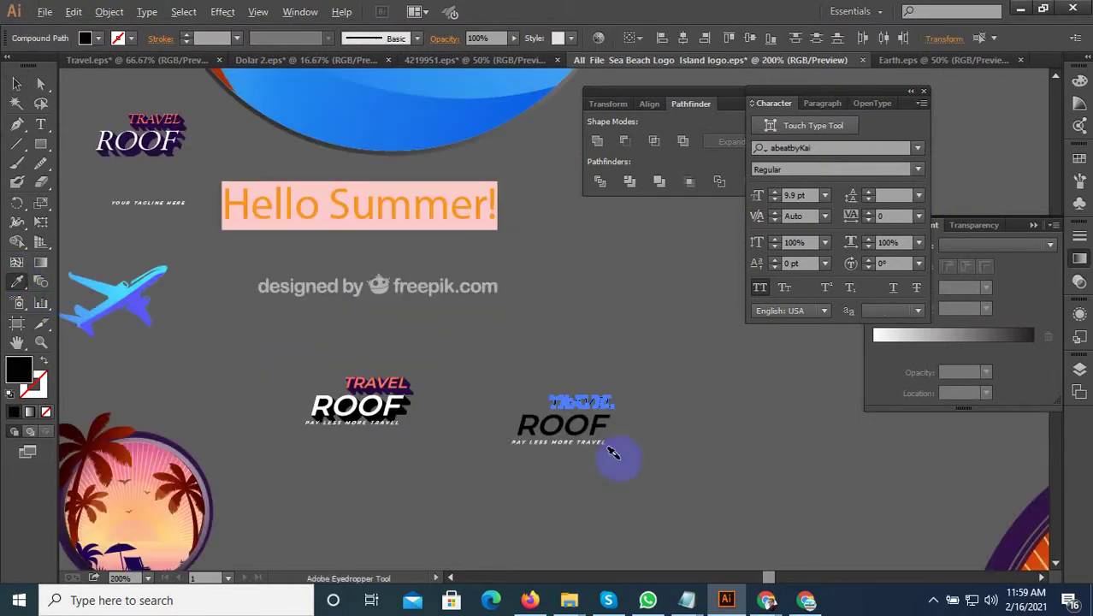
pyautogui.scroll(1, 403, 411)
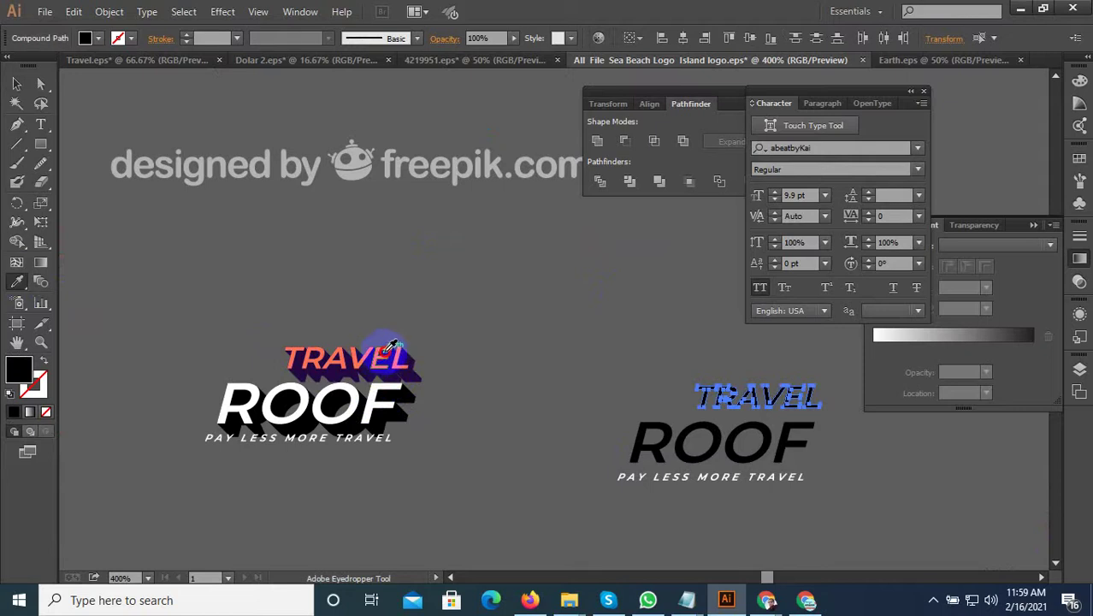
pyautogui.scroll(-2, 462, 359)
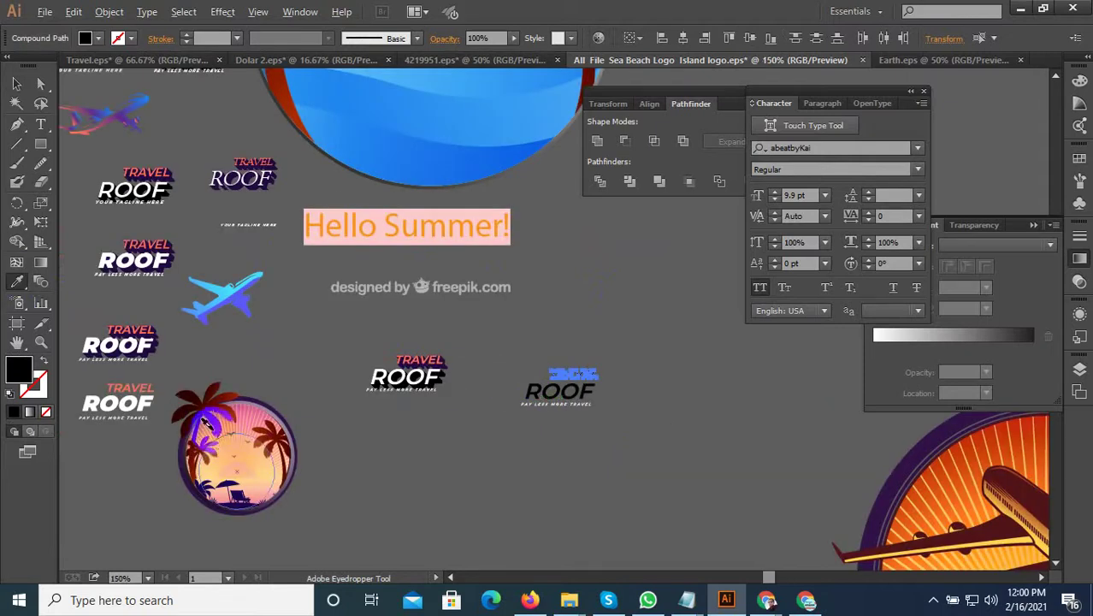
pyautogui.click(414, 164)
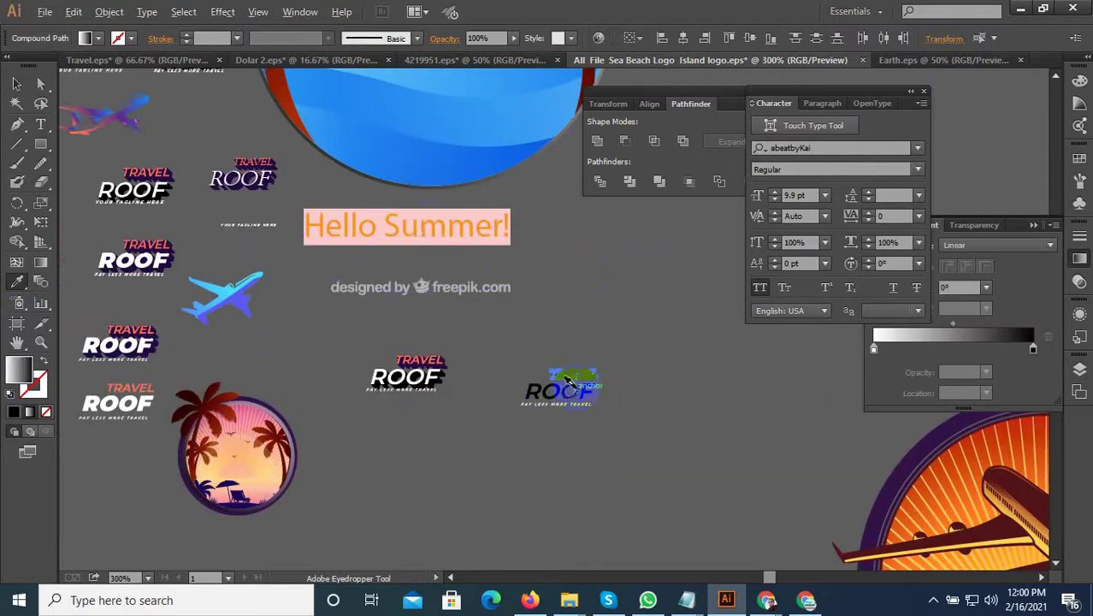
pyautogui.scroll(1, 565, 379)
pyautogui.scroll(-4, 489, 395)
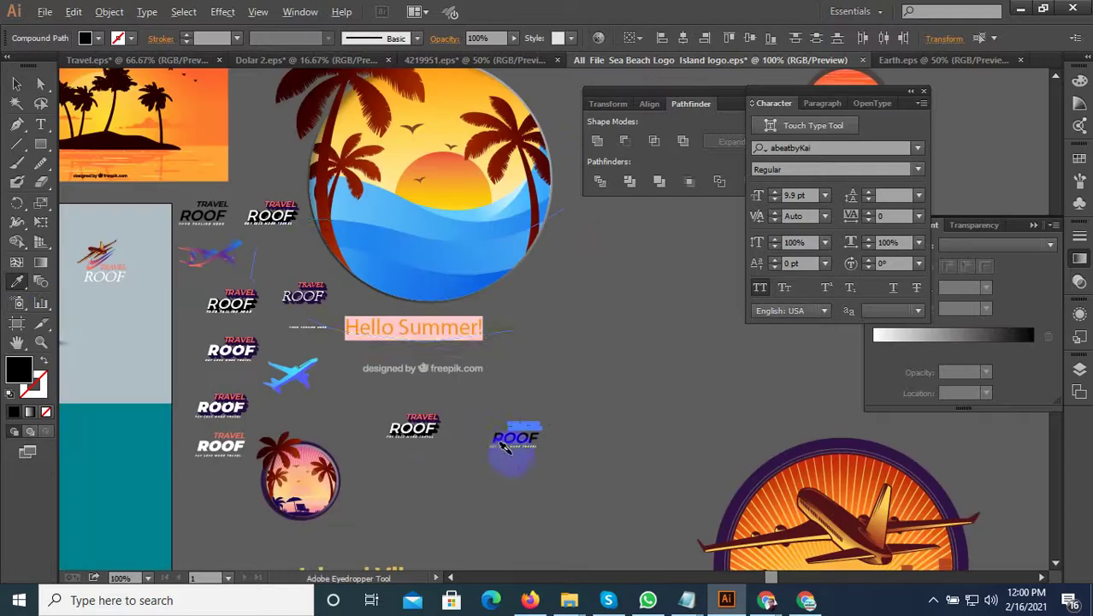
pyautogui.click(458, 257)
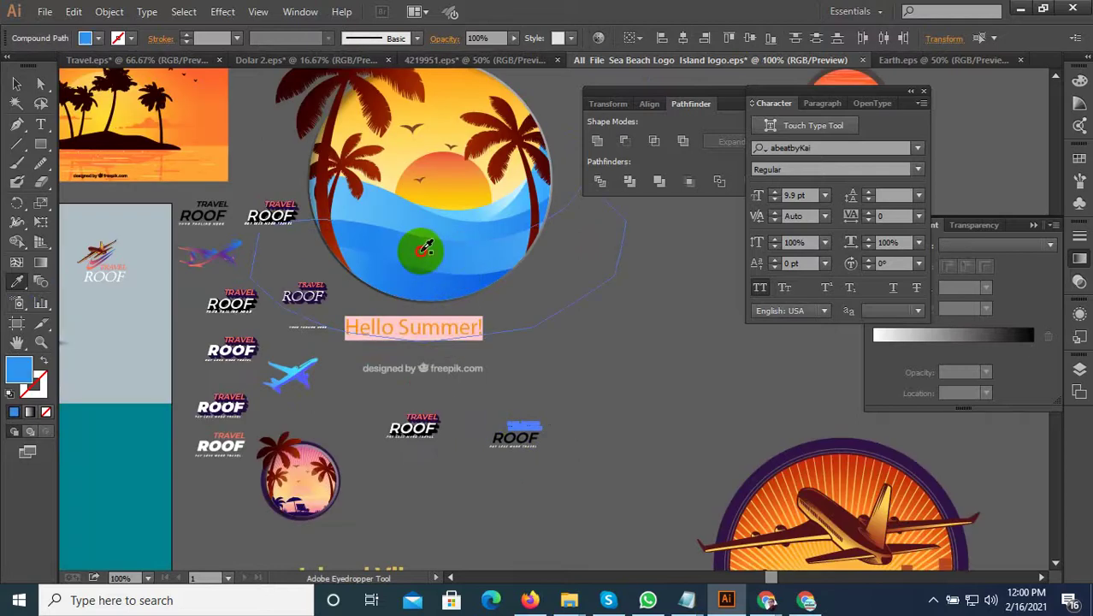
pyautogui.scroll(3, 549, 470)
pyautogui.scroll(2, 556, 469)
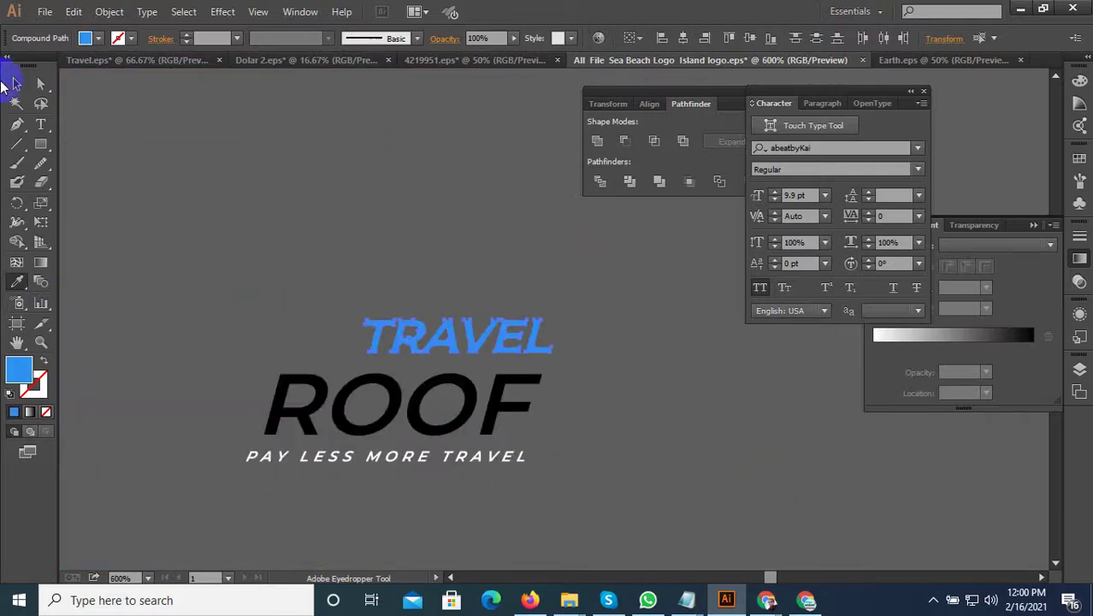
# Give ROOF and the tagline the same blue as TRAVEL, then deselect.
pyautogui.moveTo(597, 403); pyautogui.dragTo(198, 419)
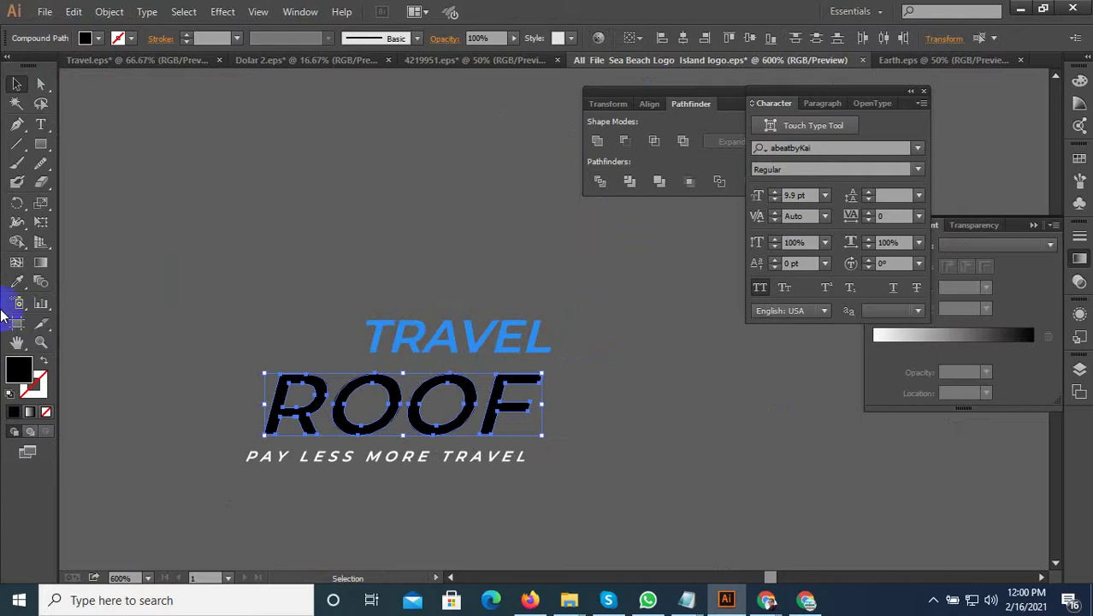
pyautogui.click(16, 281)
pyautogui.click(397, 334)
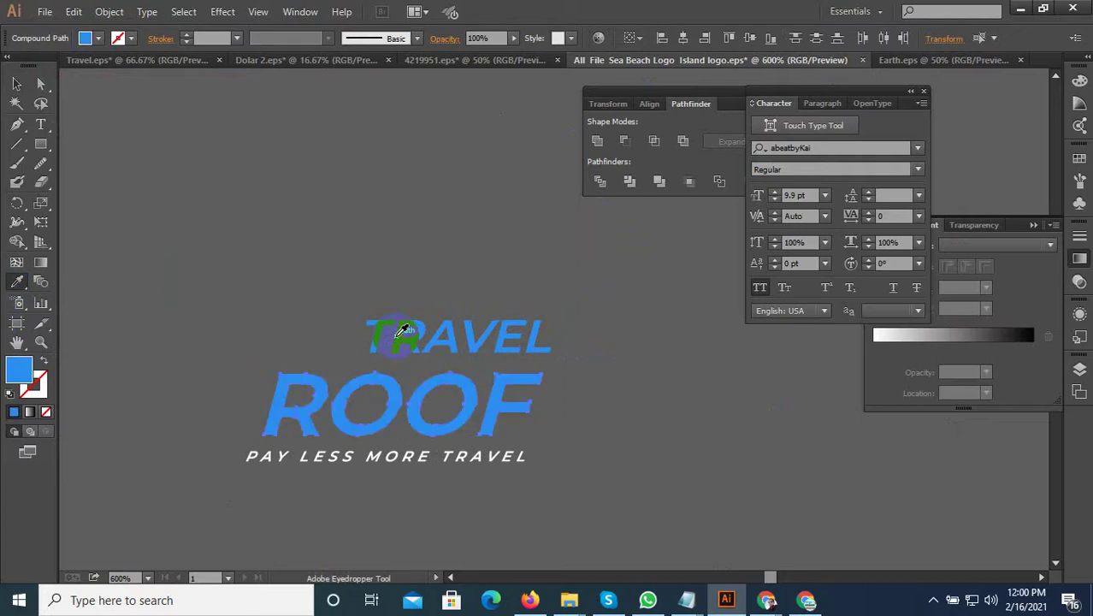
pyautogui.click(16, 83)
pyautogui.keyDown('shift'); pyautogui.click(396, 459); pyautogui.keyUp('shift')
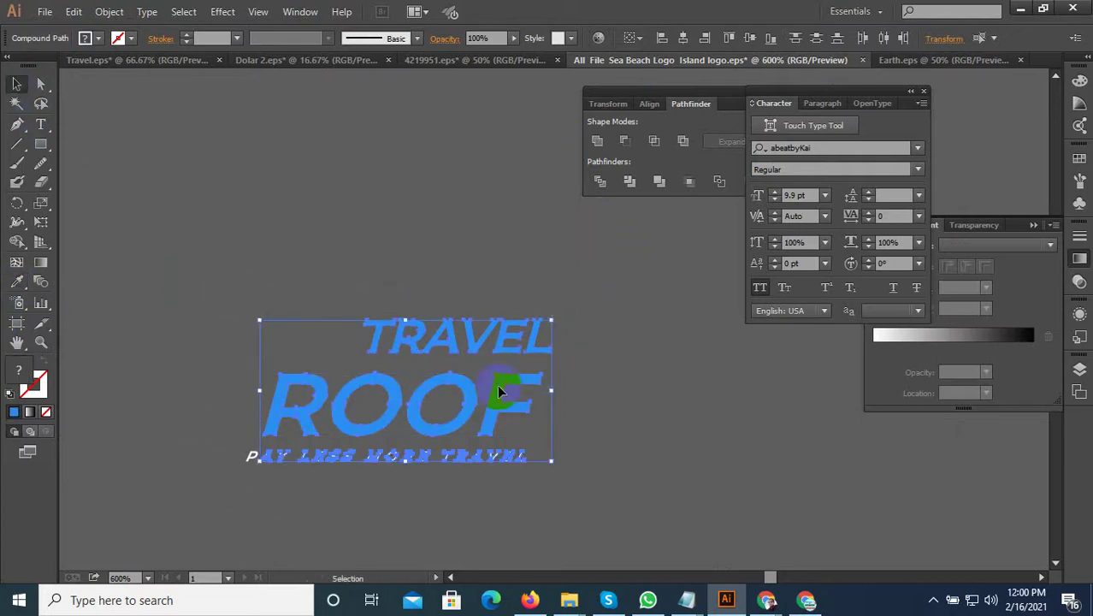
pyautogui.click(16, 285)
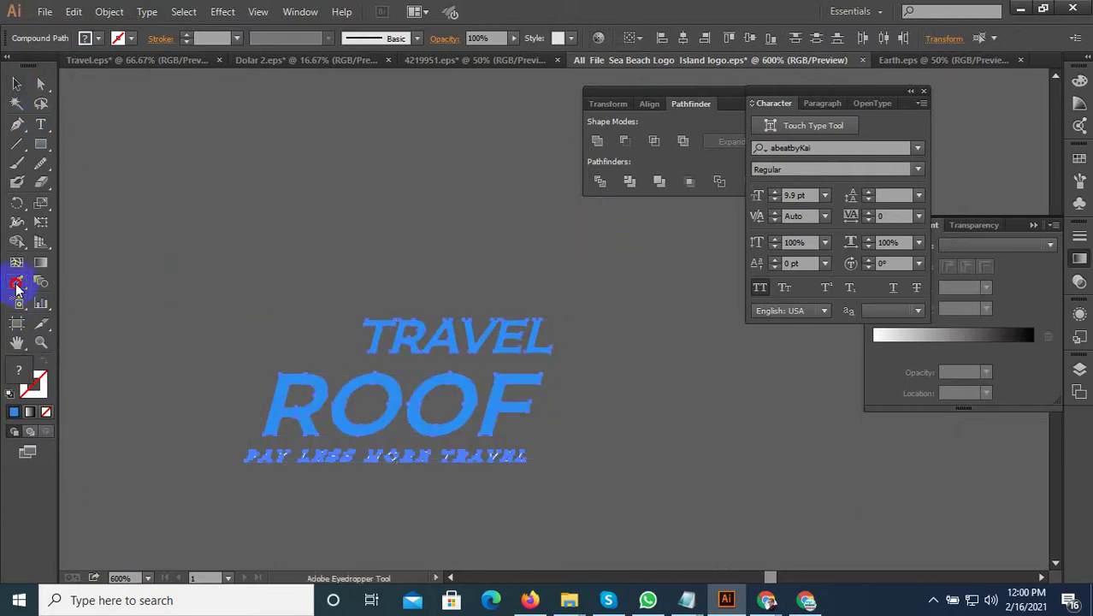
pyautogui.click(307, 406)
pyautogui.click(344, 444)
pyautogui.click(16, 83)
pyautogui.click(371, 175)
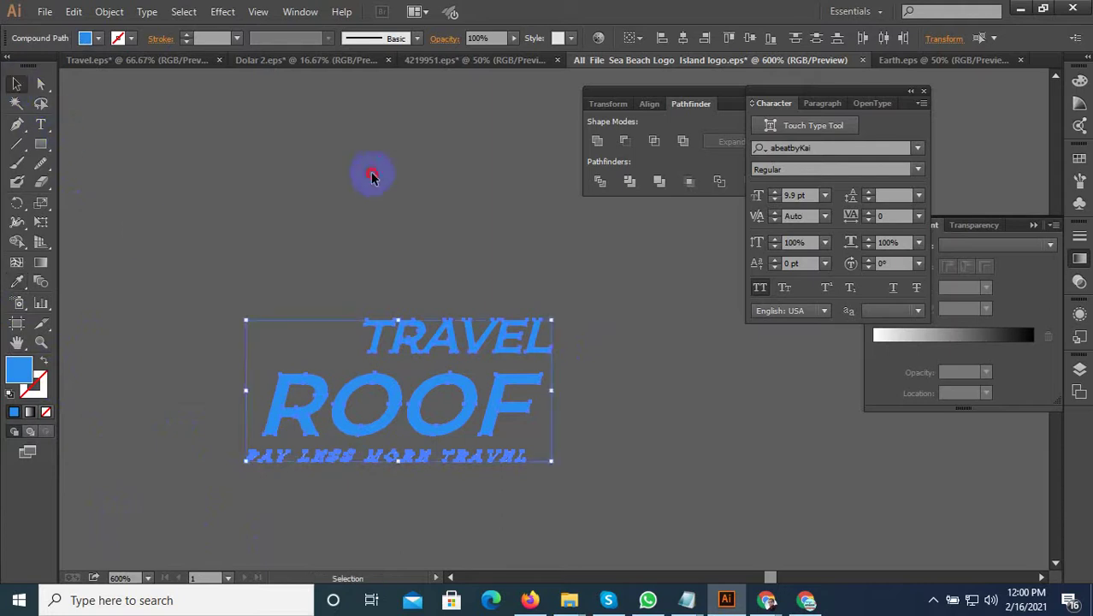
pyautogui.scroll(-5, 634, 360)
pyautogui.scroll(-3, 631, 381)
# Move the Travel Roof reference image beside the logo copy.
pyautogui.scroll(-3, 628, 385)
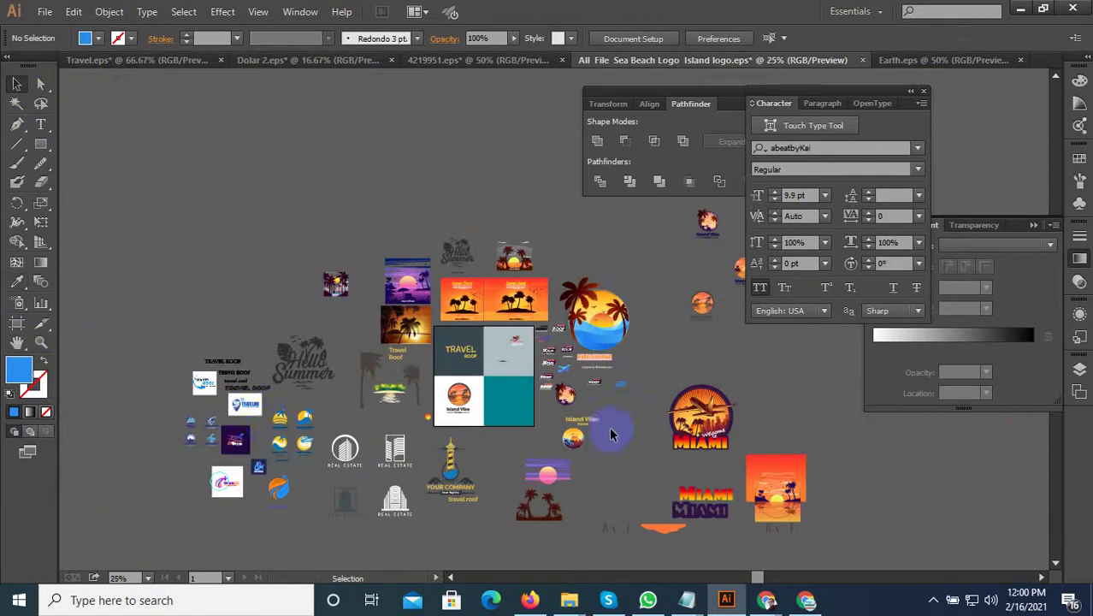
pyautogui.scroll(1, 239, 406)
pyautogui.scroll(1, 242, 419)
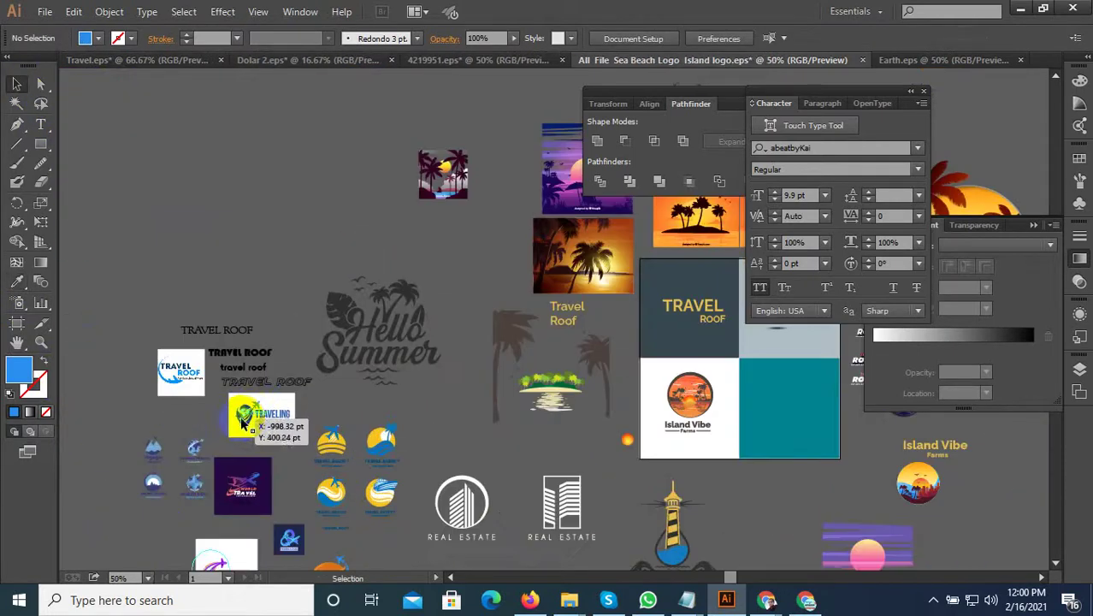
pyautogui.click(190, 377)
pyautogui.scroll(-3, 376, 451)
pyautogui.scroll(-2, 376, 451)
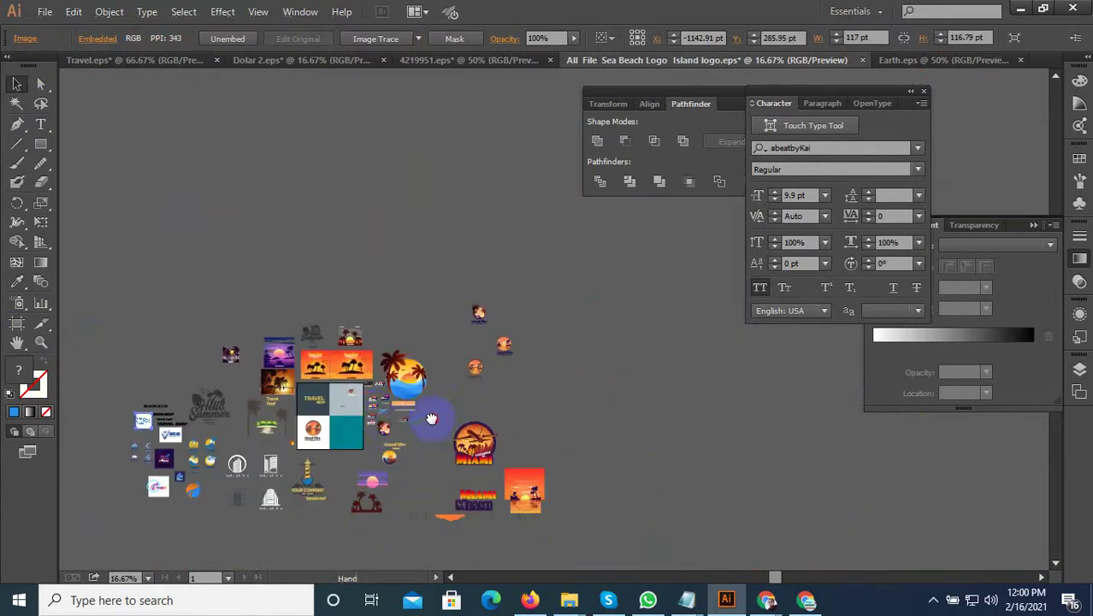
pyautogui.scroll(5, 419, 419)
pyautogui.scroll(2, 493, 475)
pyautogui.scroll(3, 514, 492)
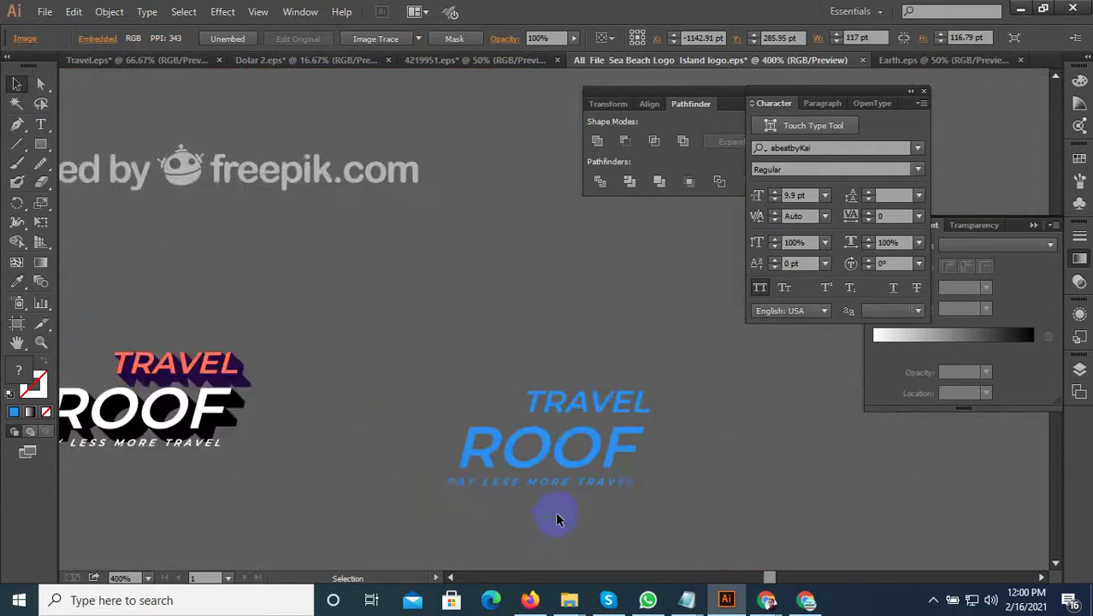
pyautogui.moveTo(493, 476)
pyautogui.mouseDown()
pyautogui.moveTo(408, 462)
pyautogui.moveTo(440, 454)
pyautogui.mouseUp()
pyautogui.moveTo(359, 332); pyautogui.dragTo(123, 360)
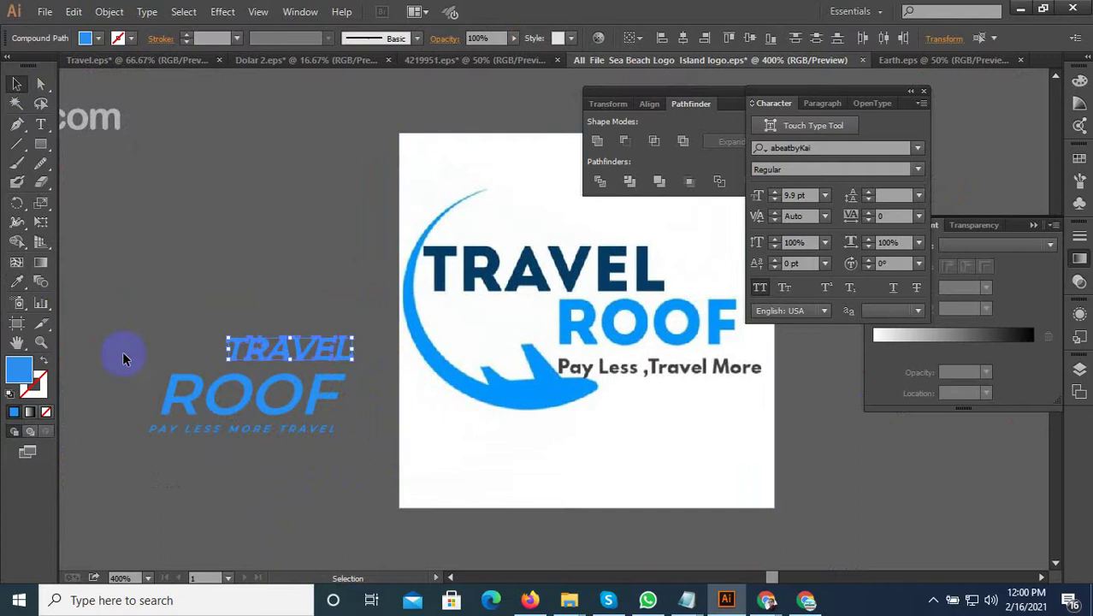
# Eyedrop the reference's navy onto TRAVEL and bright blue onto ROOF, then deselect.
pyautogui.click(17, 281)
pyautogui.click(482, 279)
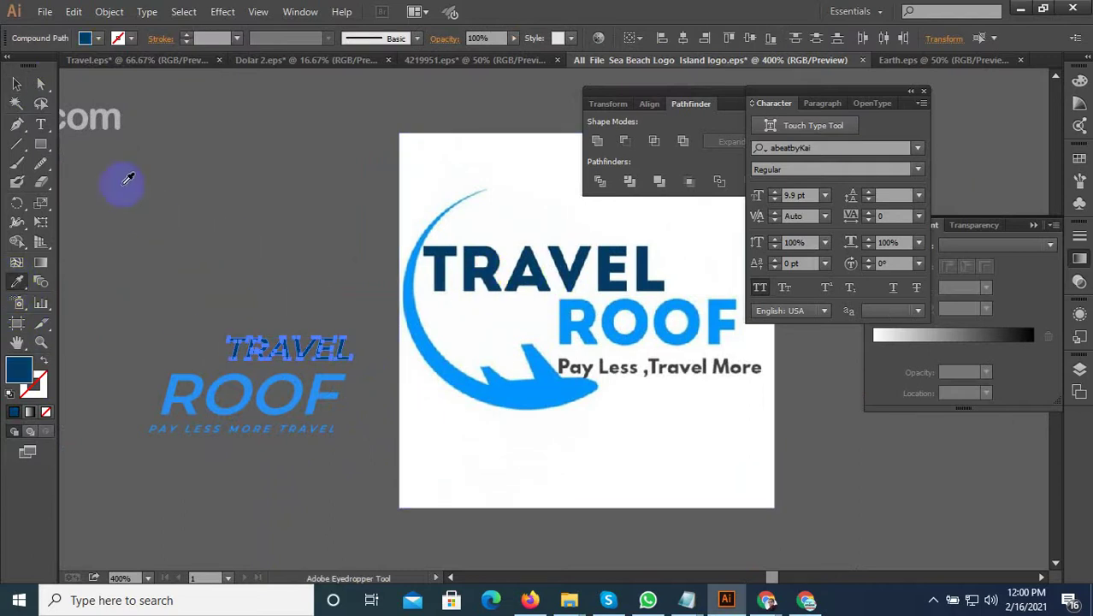
pyautogui.click(16, 84)
pyautogui.click(326, 400)
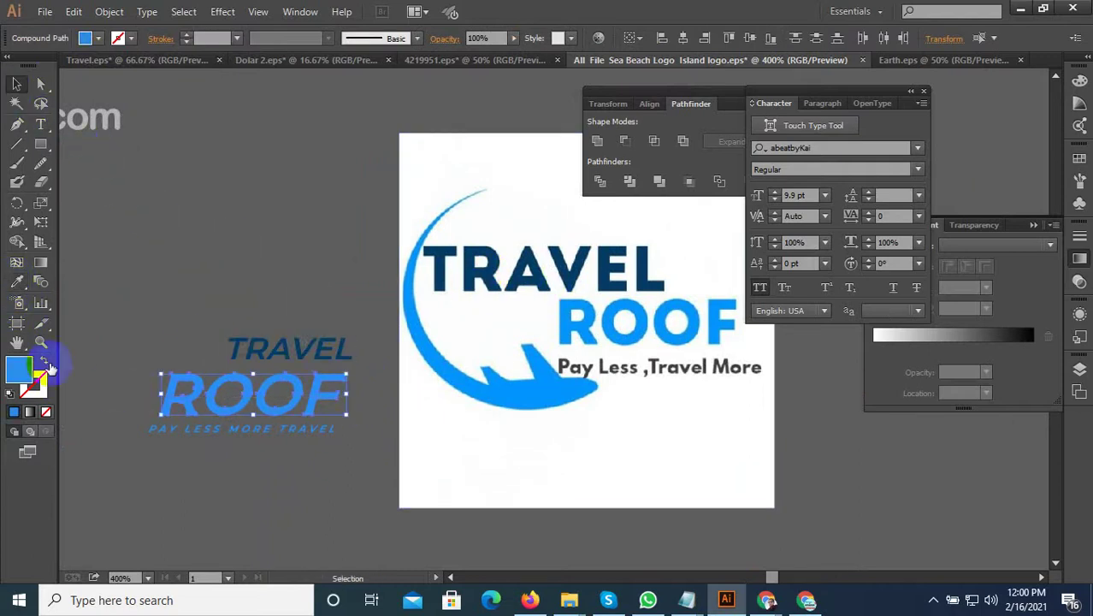
pyautogui.click(17, 282)
pyautogui.click(520, 384)
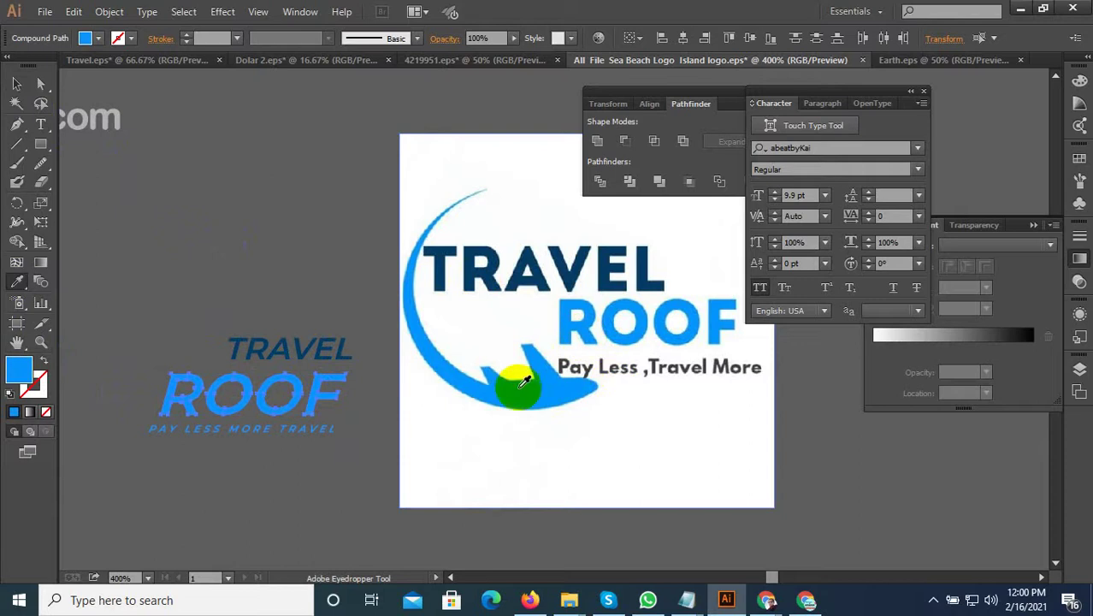
pyautogui.click(137, 428)
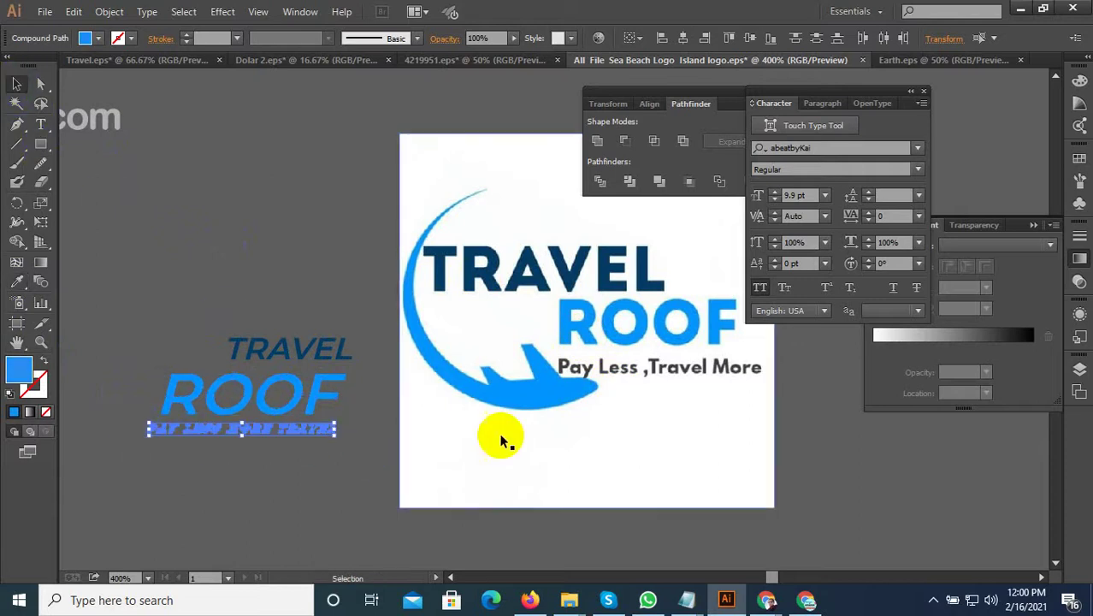
pyautogui.click(933, 600)
pyautogui.click(539, 464)
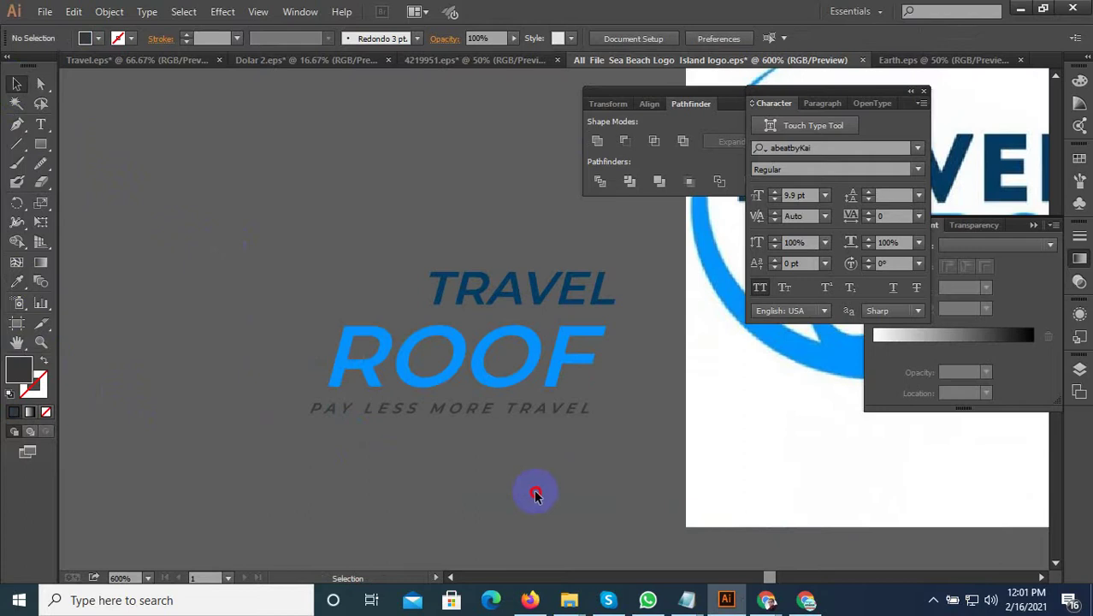
# Drag the blue TRAVEL ROOF logo into the Travel.eps poster document.
pyautogui.click(933, 600)
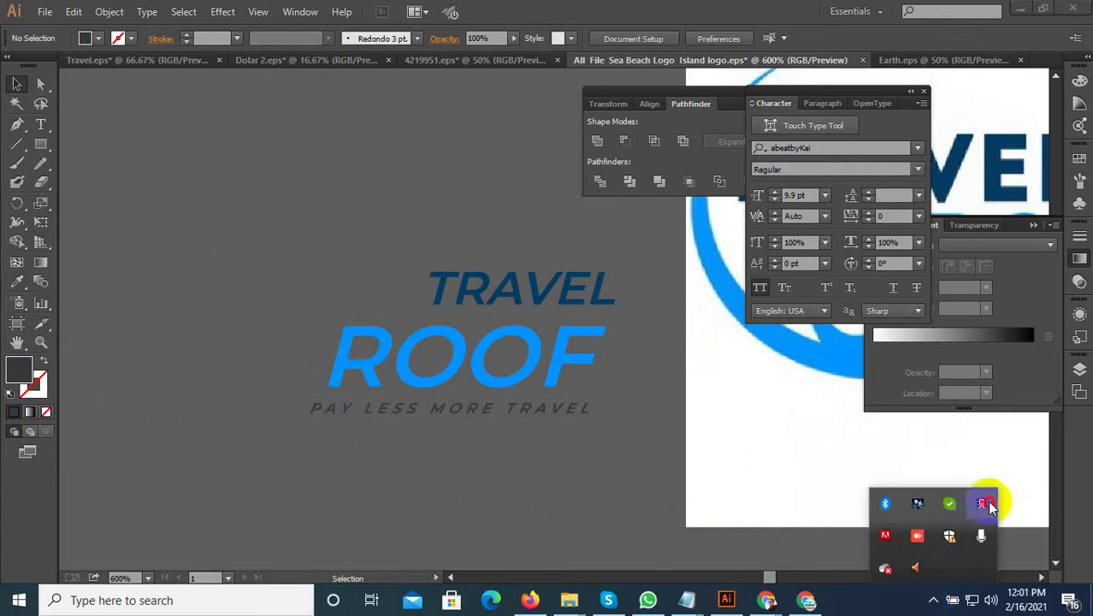
pyautogui.scroll(-1, 539, 470)
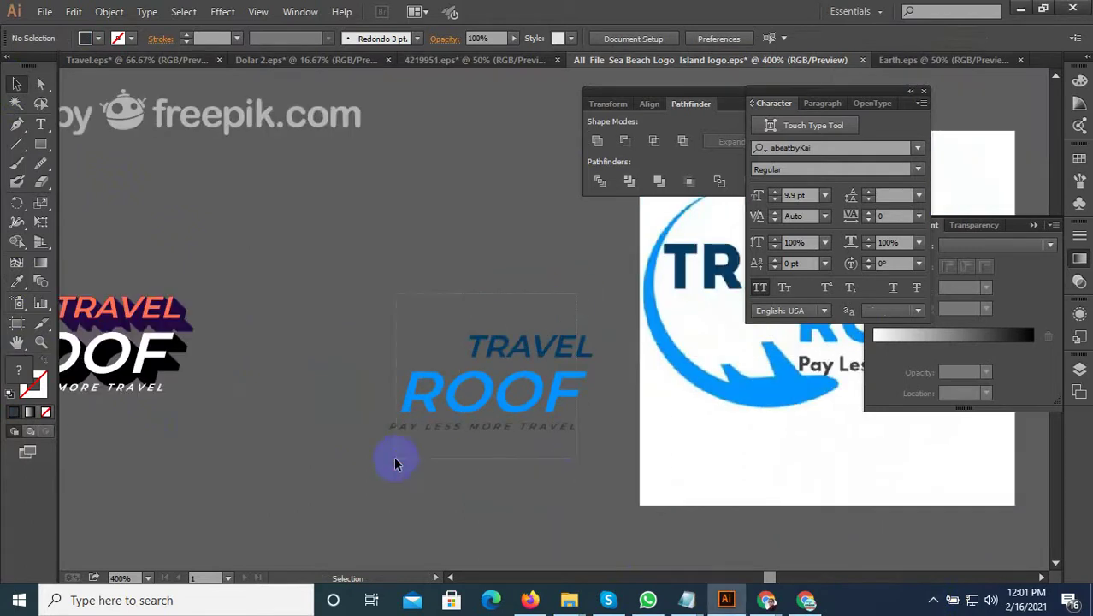
pyautogui.moveTo(395, 463); pyautogui.dragTo(429, 474)
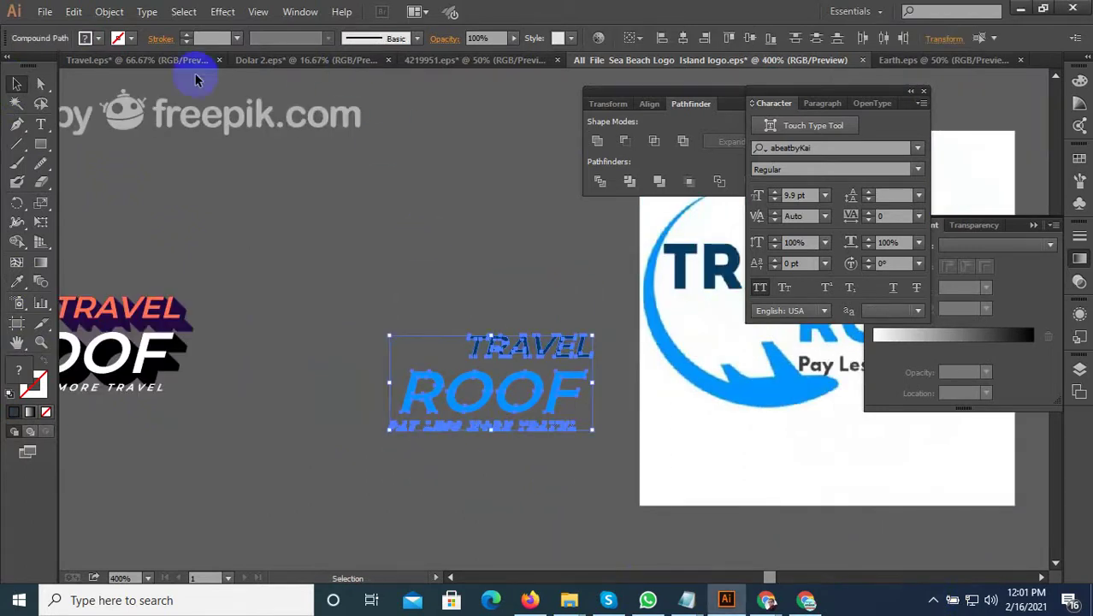
pyautogui.click(141, 60)
pyautogui.scroll(-2, 410, 385)
pyautogui.moveTo(603, 352)
pyautogui.mouseDown()
pyautogui.moveTo(436, 413)
pyautogui.moveTo(674, 392)
pyautogui.moveTo(644, 420)
pyautogui.mouseUp()
pyautogui.scroll(2, 471, 394)
pyautogui.click(536, 356)
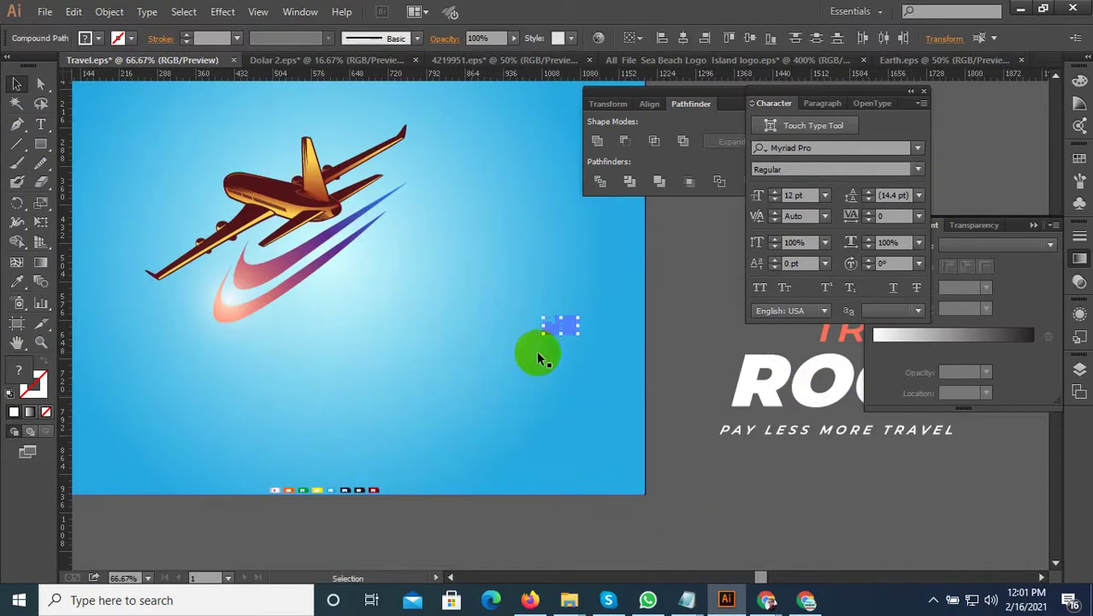
# Position the TRAVEL ROOF logo below the airplane and deselect it.
pyautogui.moveTo(546, 341)
pyautogui.mouseDown()
pyautogui.moveTo(442, 401)
pyautogui.moveTo(399, 395)
pyautogui.mouseUp()
pyautogui.click(561, 519)
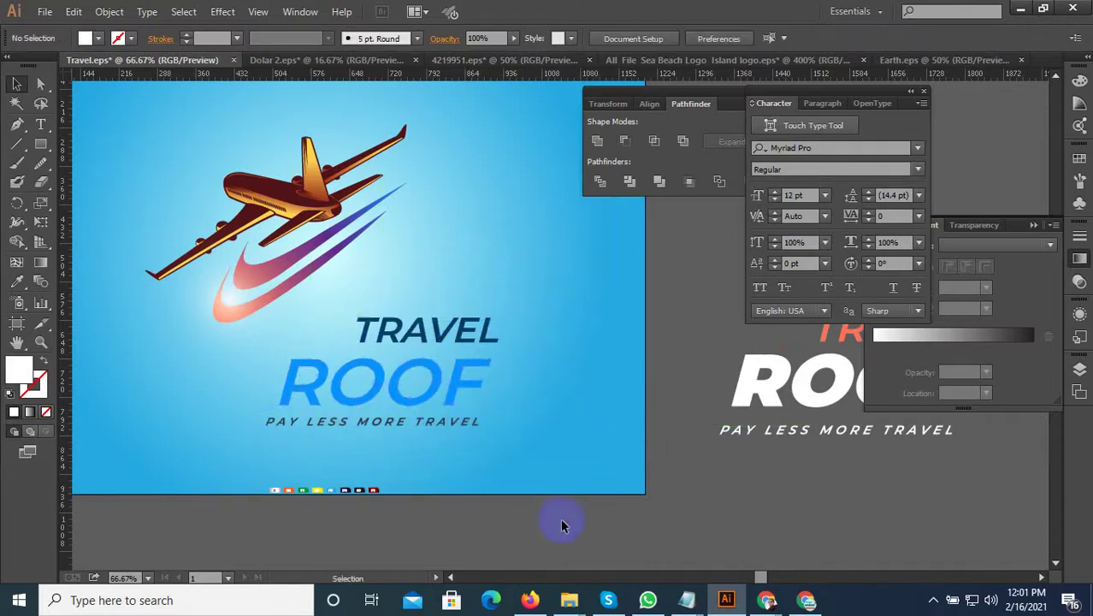
pyautogui.scroll(2, 342, 323)
pyautogui.scroll(-1, 485, 415)
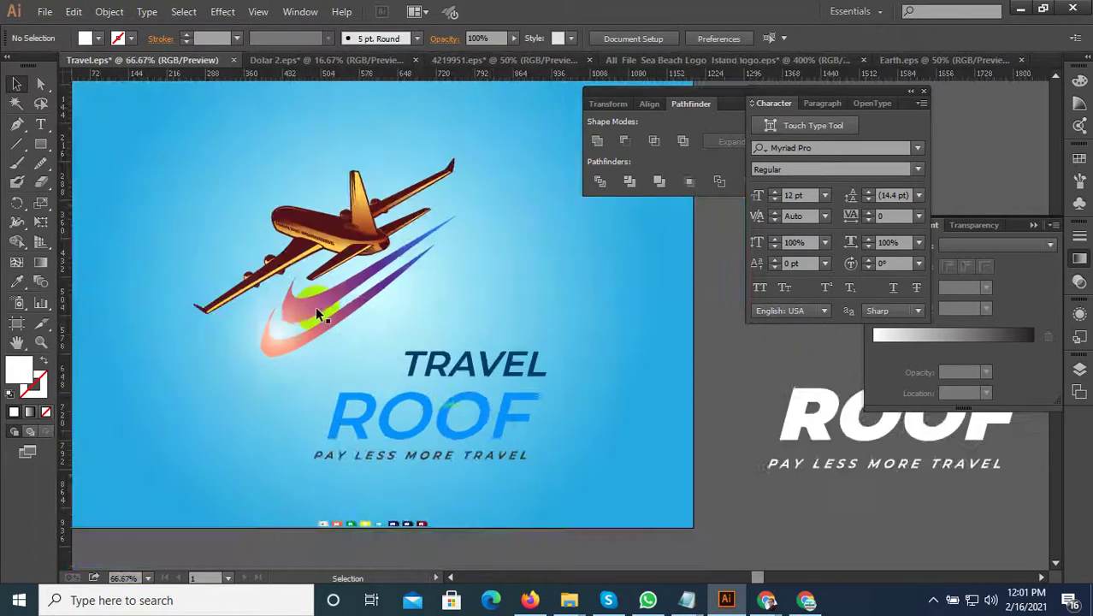
pyautogui.scroll(1, 315, 306)
# Select the swoosh under the plane and make its right gradient stop blue.
pyautogui.click(314, 307)
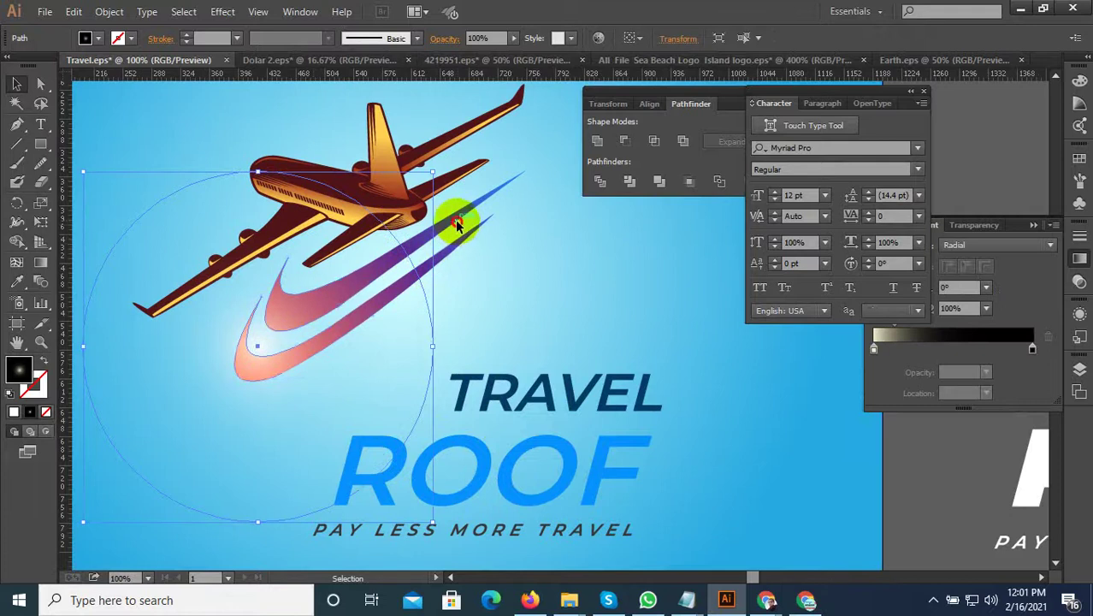
pyautogui.click(447, 248)
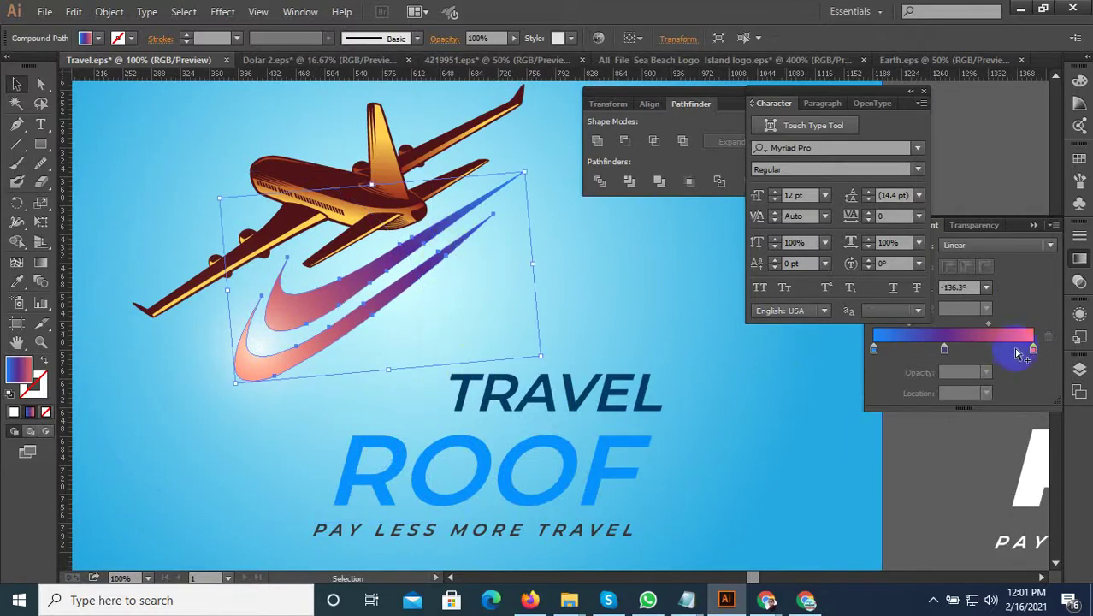
pyautogui.click(1032, 350)
pyautogui.doubleClick(1033, 350)
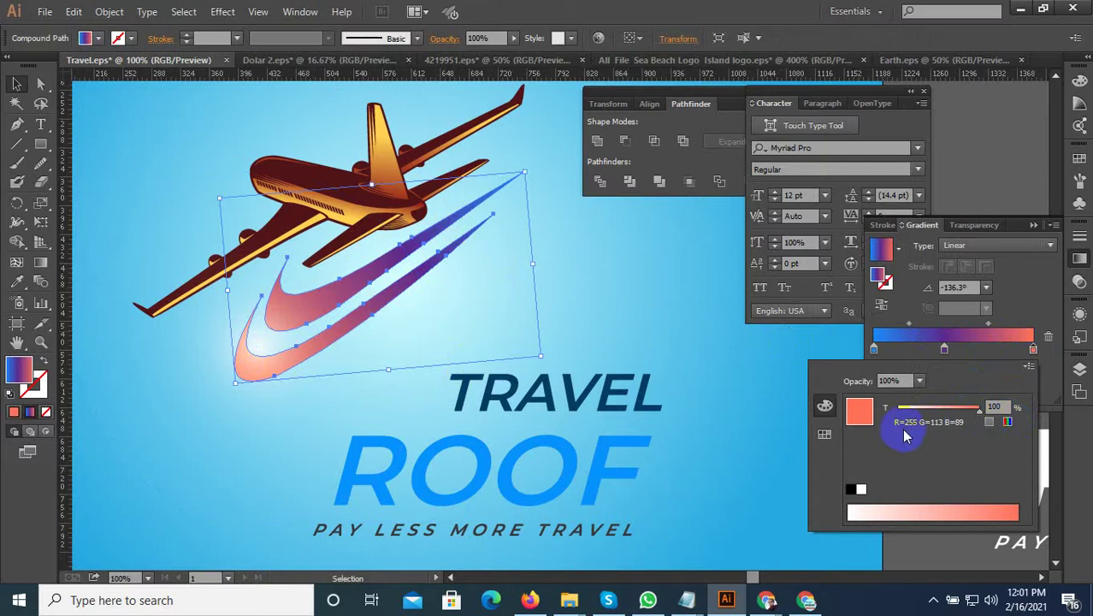
pyautogui.click(825, 434)
pyautogui.click(913, 414)
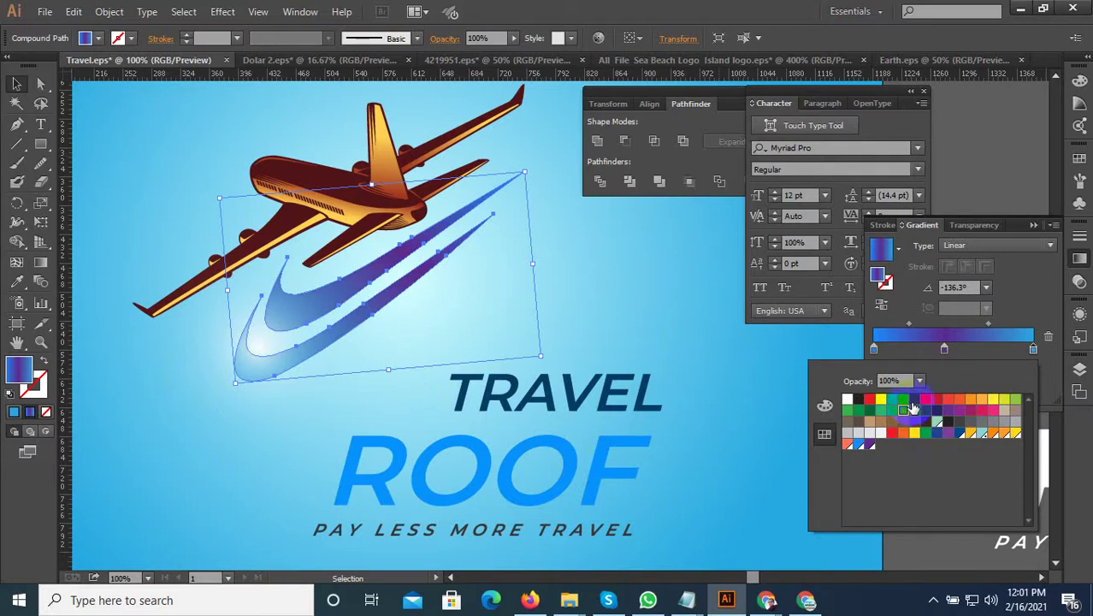
# Set the other swoosh gradient stop to a lighter blue swatch.
pyautogui.click(944, 350)
pyautogui.doubleClick(944, 349)
pyautogui.click(906, 412)
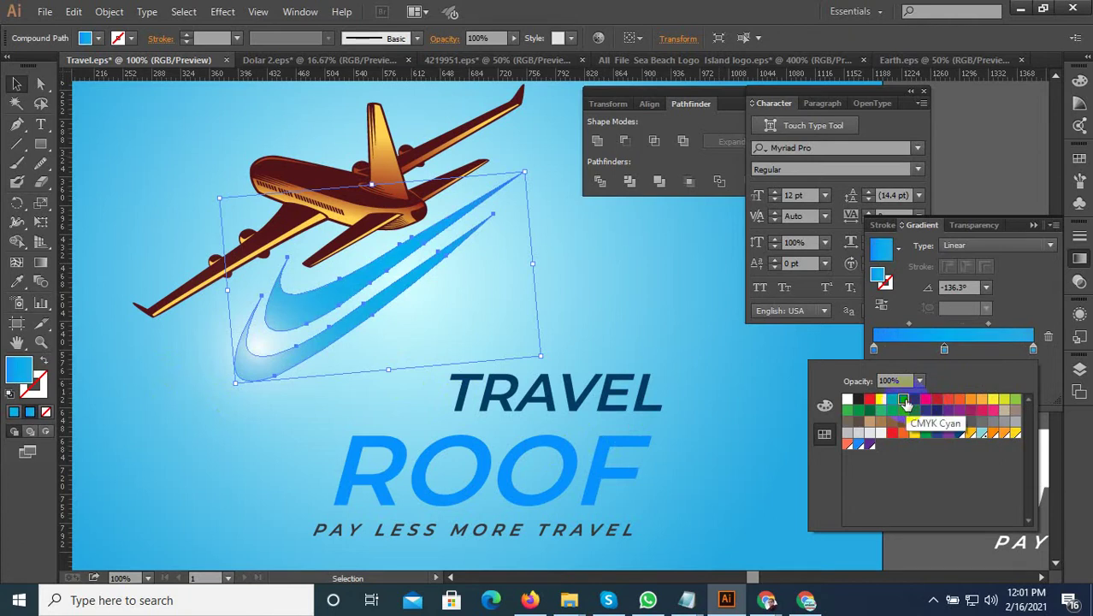
pyautogui.click(916, 400)
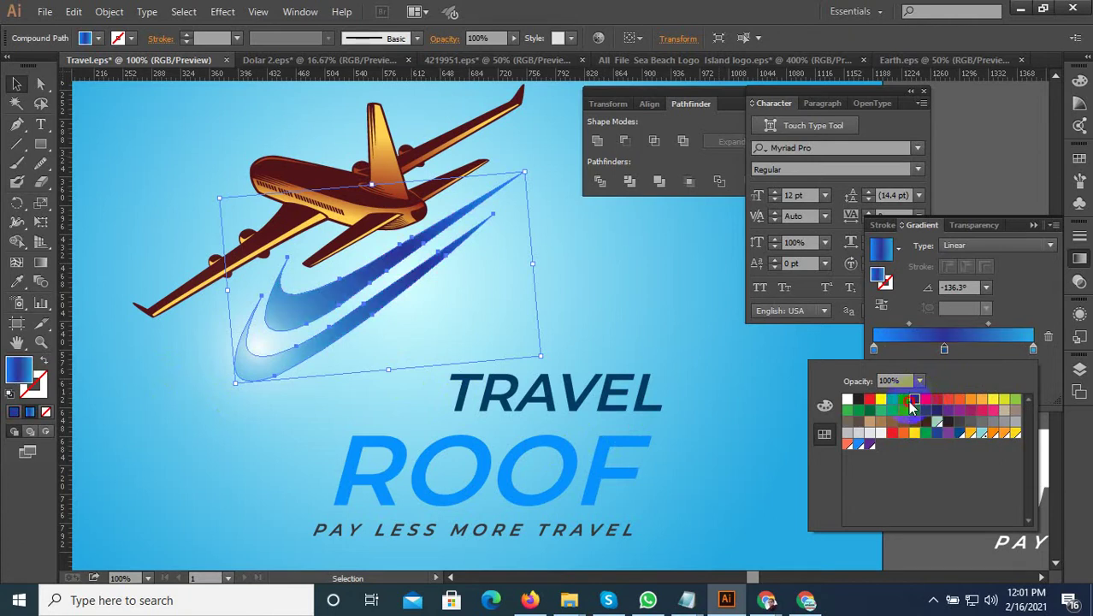
pyautogui.click(918, 417)
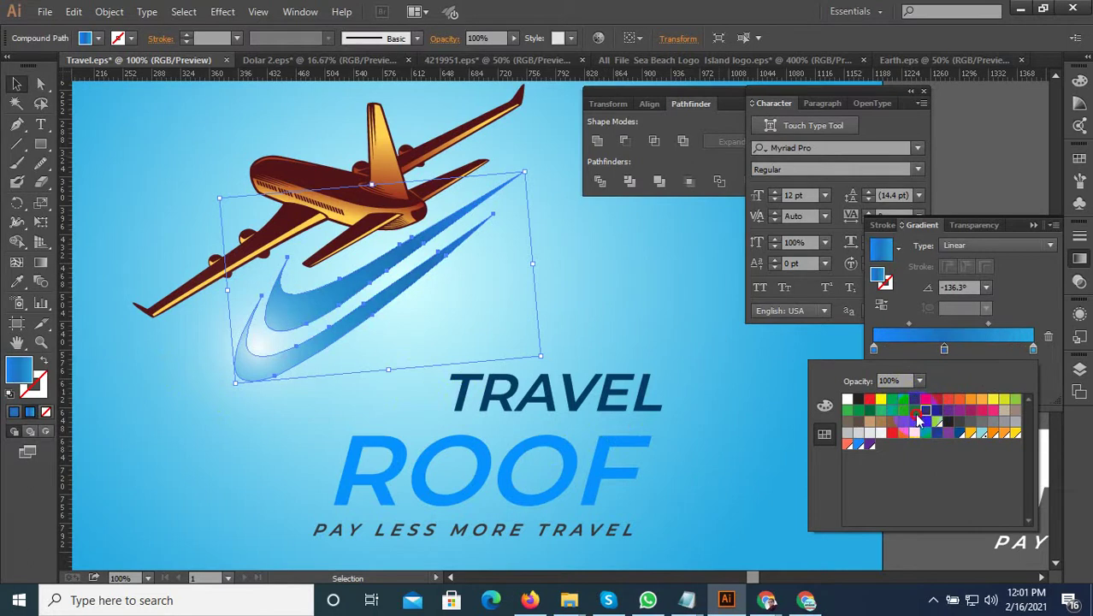
# Delete the radial-gradient circle over the plane.
pyautogui.click(16, 83)
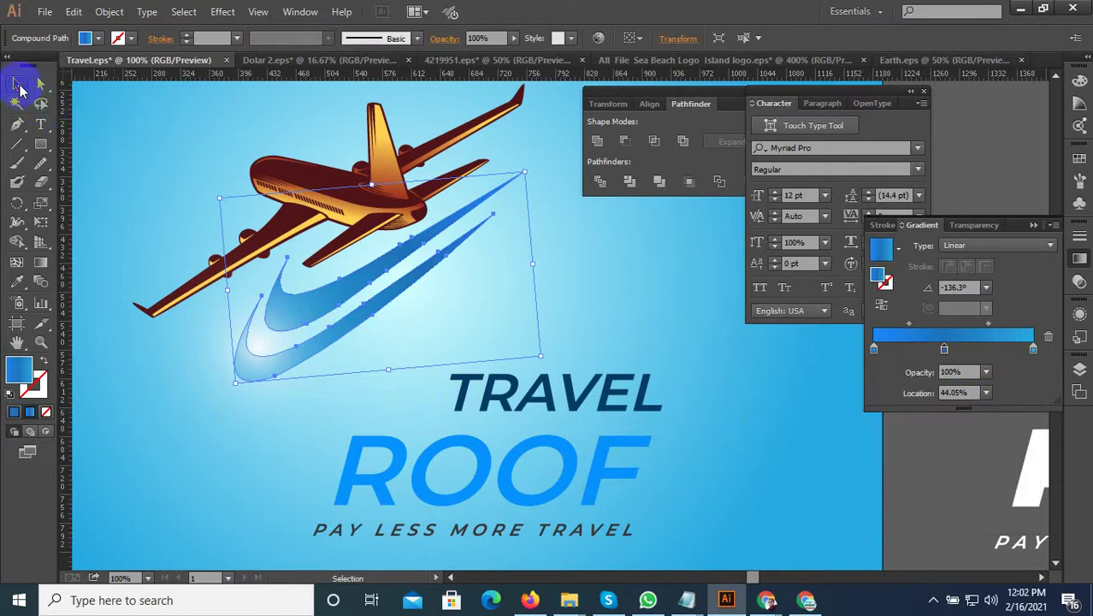
pyautogui.scroll(-3, 381, 419)
pyautogui.click(629, 305)
pyautogui.scroll(3, 379, 418)
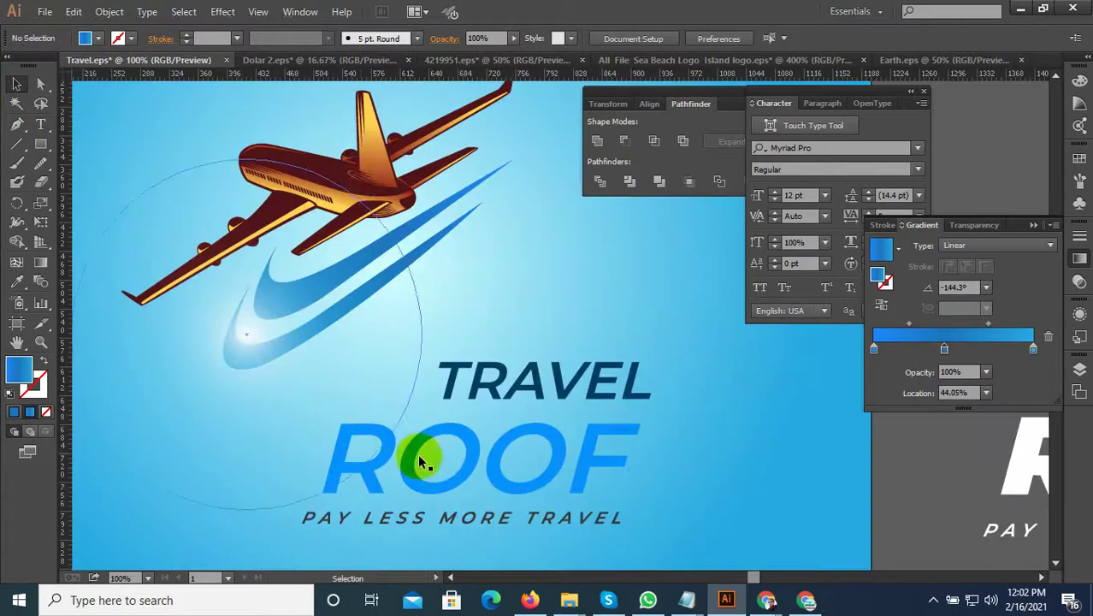
pyautogui.scroll(2, 283, 167)
pyautogui.click(324, 183)
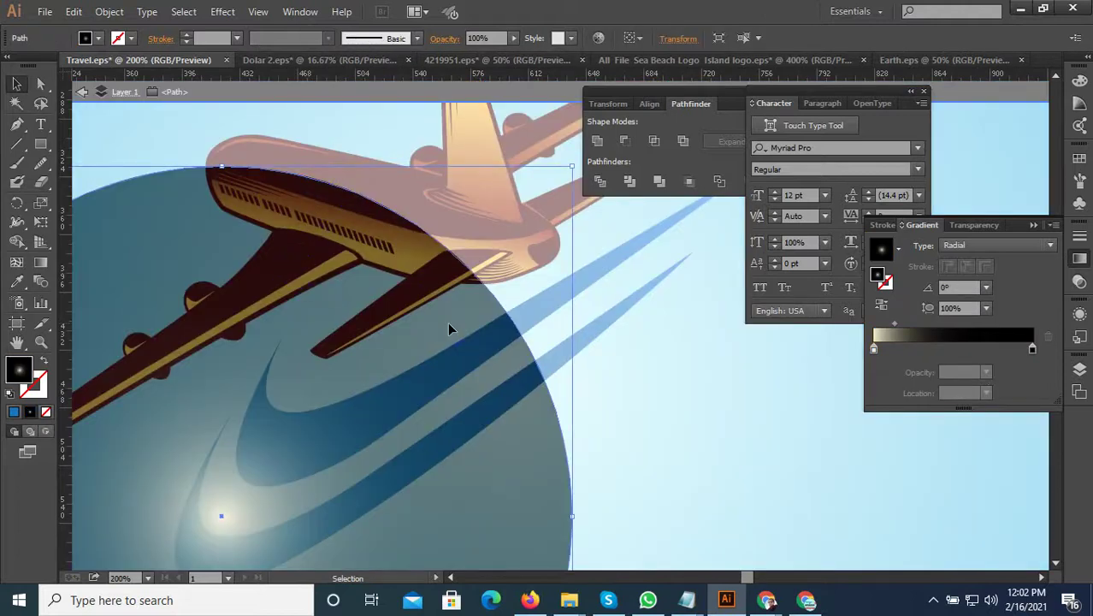
pyautogui.press('Delete')
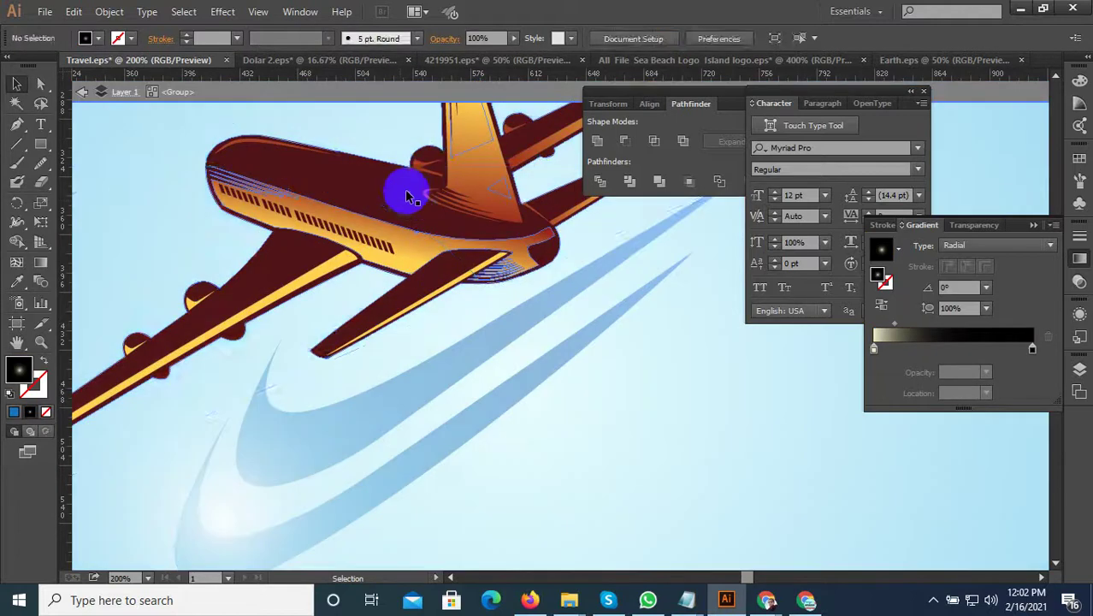
# Isolate the plane's base shape, try ROOF's blue on it, then undo.
pyautogui.click(385, 331)
pyautogui.scroll(-3, 376, 317)
pyautogui.scroll(2, 374, 257)
pyautogui.doubleClick(378, 266)
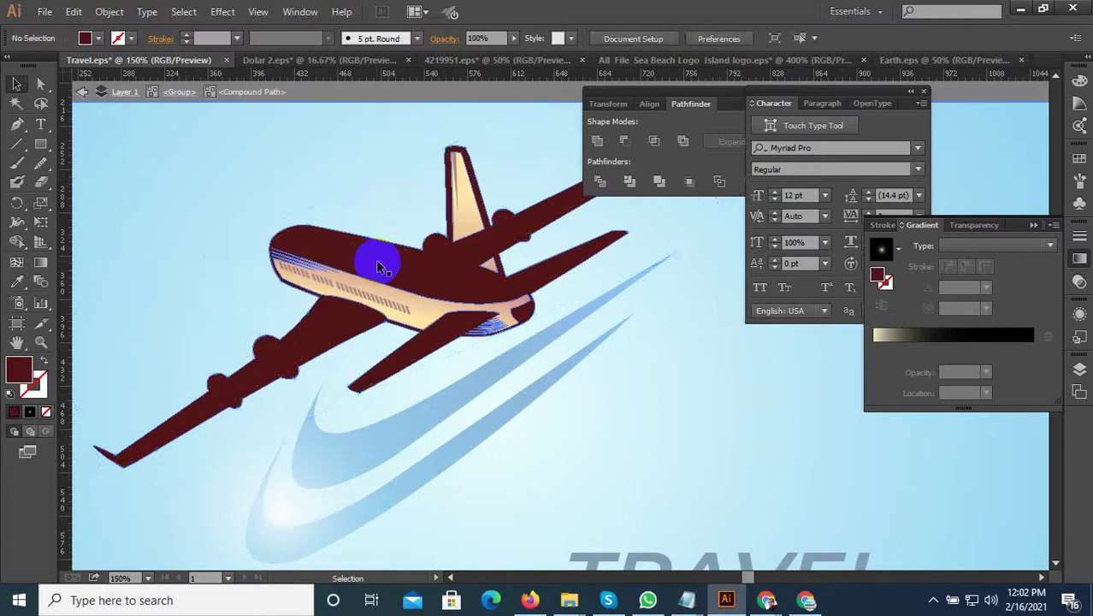
pyautogui.click(377, 266)
pyautogui.click(16, 281)
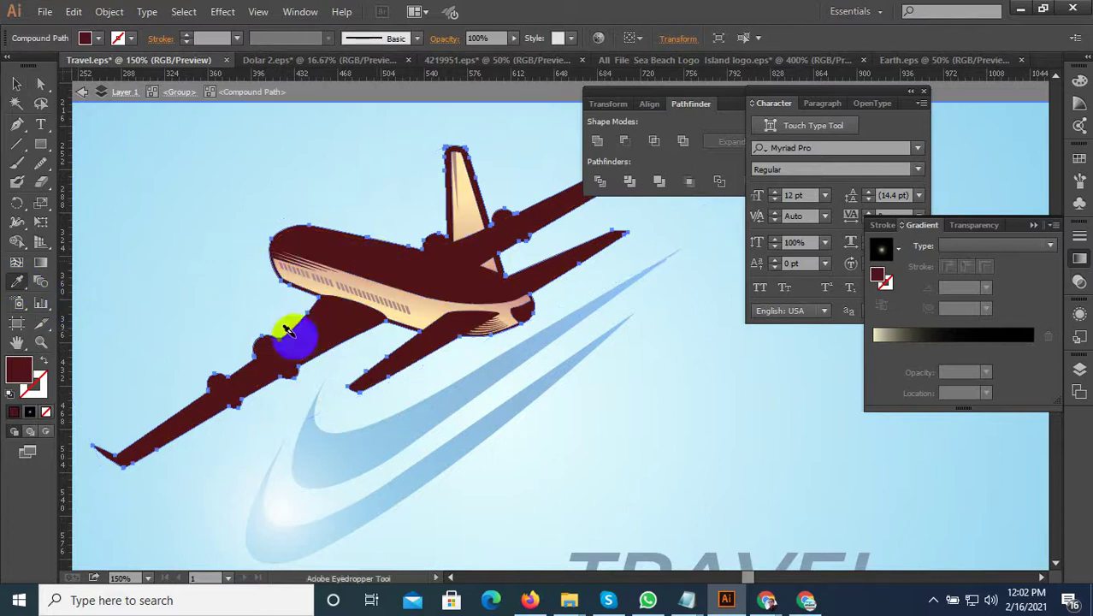
pyautogui.scroll(-2, 288, 331)
pyautogui.click(464, 512)
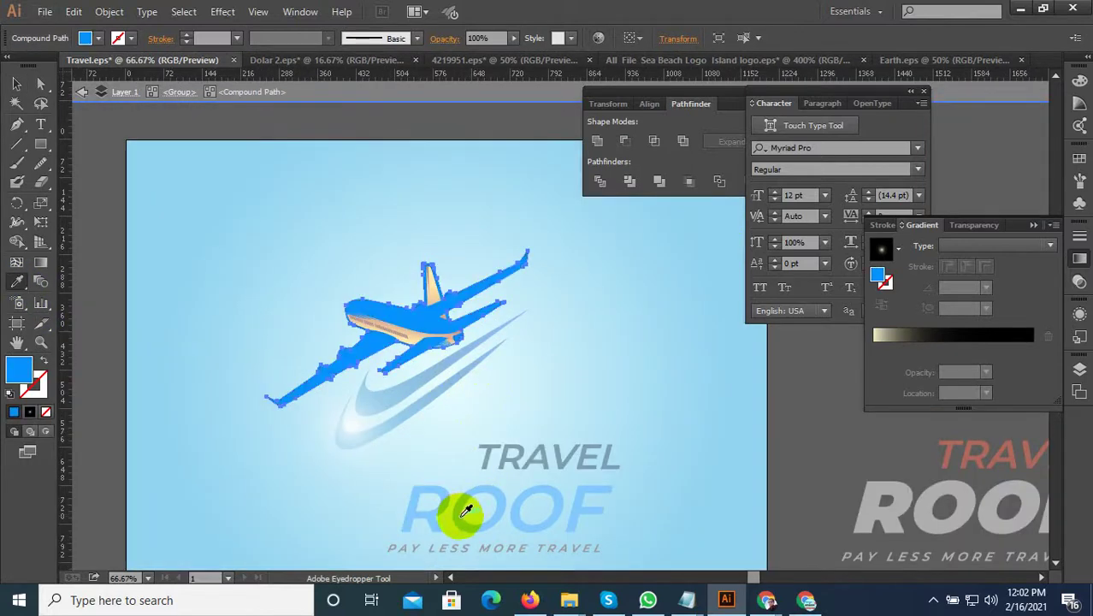
pyautogui.click(16, 83)
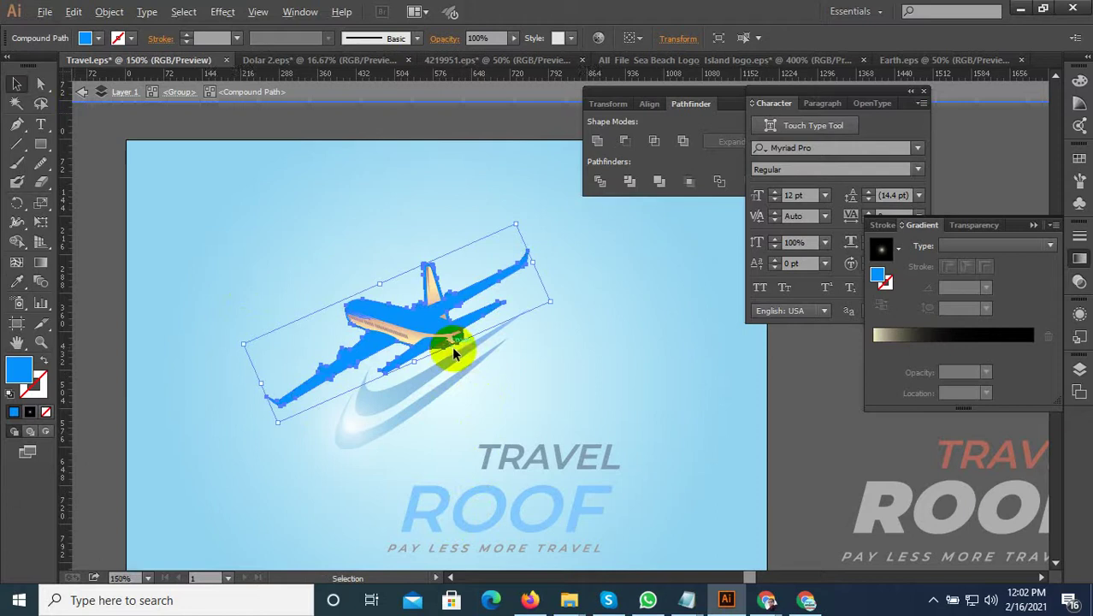
pyautogui.scroll(1, 453, 350)
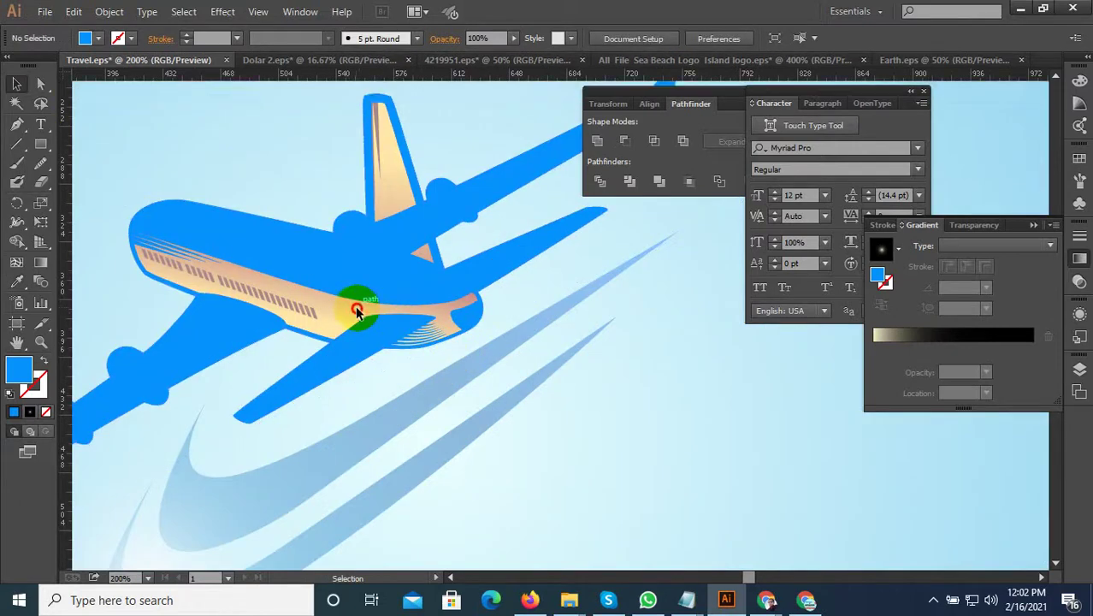
pyautogui.hotkey('ctrl', 'z')
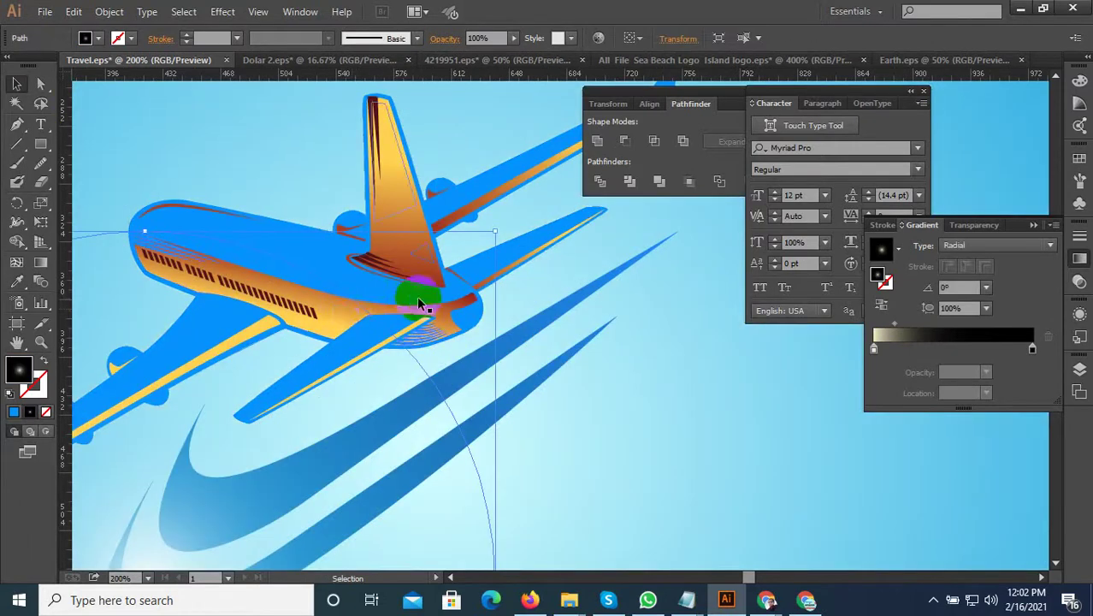
# Exit isolation mode and re-enter the plane group to edit its base.
pyautogui.scroll(-2, 416, 295)
pyautogui.doubleClick(454, 374)
pyautogui.press('v')
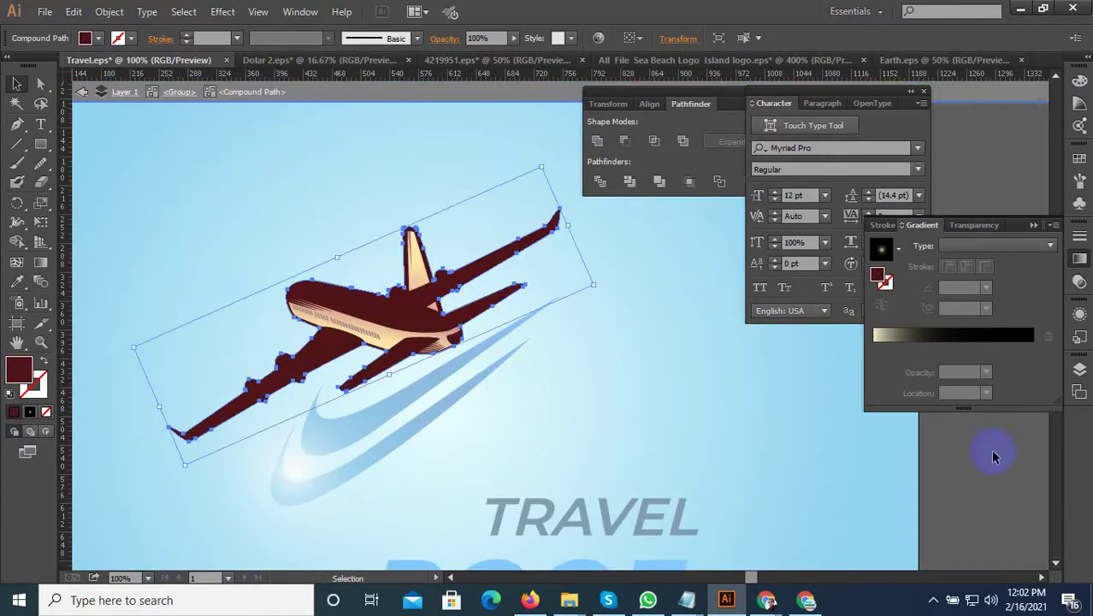
pyautogui.press('Escape')
pyautogui.scroll(-2, 492, 365)
pyautogui.scroll(1, 493, 365)
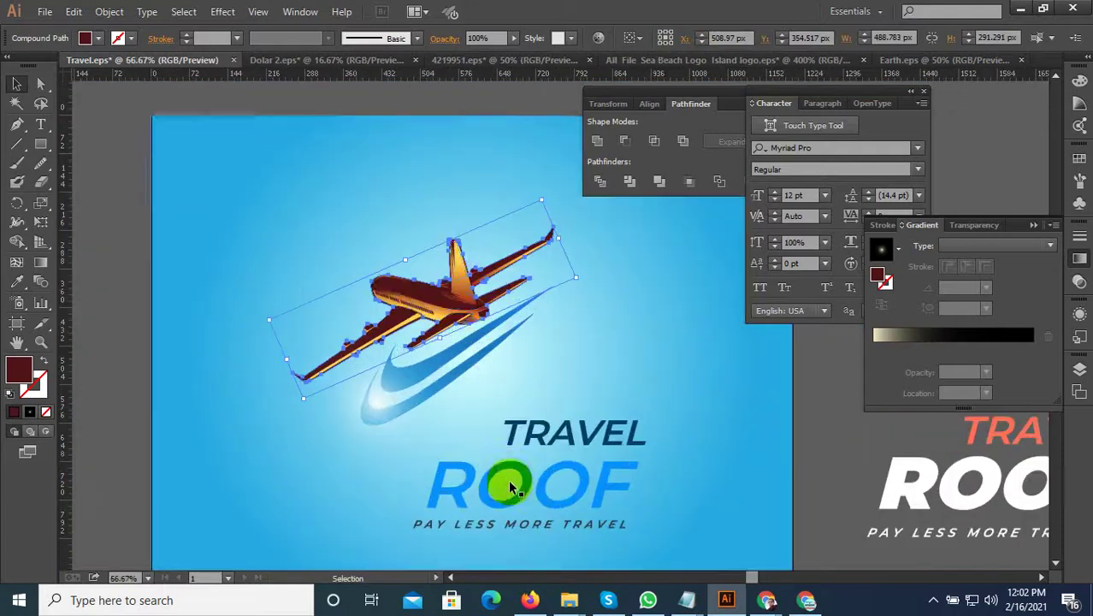
pyautogui.doubleClick(425, 293)
pyautogui.scroll(3, 425, 295)
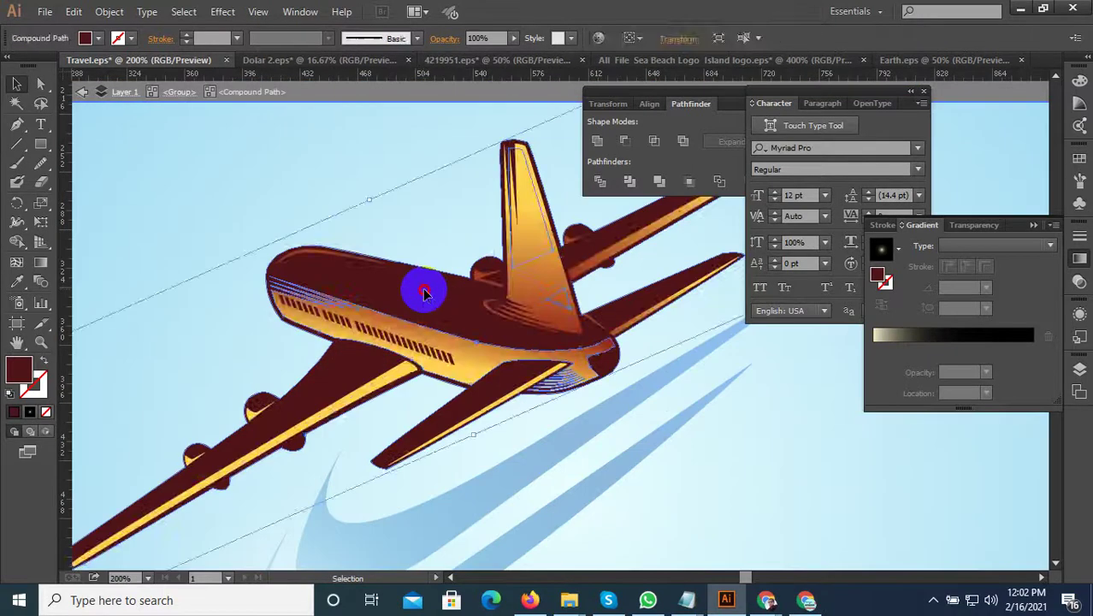
# Eyedrop the tagline's dark grey onto the plane's base, then exit isolation and deselect.
pyautogui.click(16, 281)
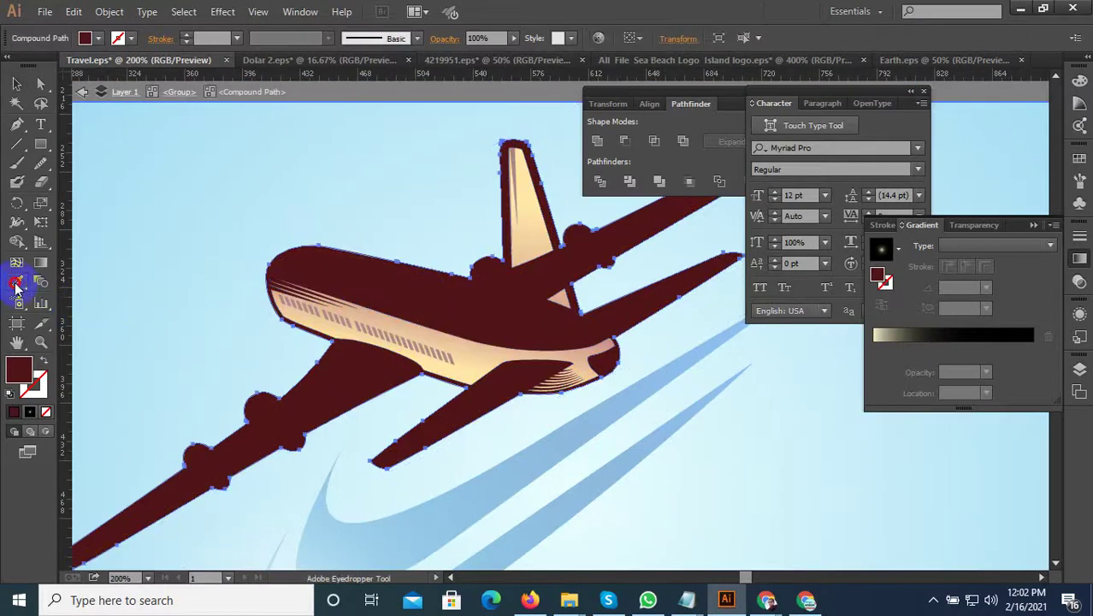
pyautogui.scroll(-3, 427, 288)
pyautogui.scroll(2, 479, 492)
pyautogui.click(476, 500)
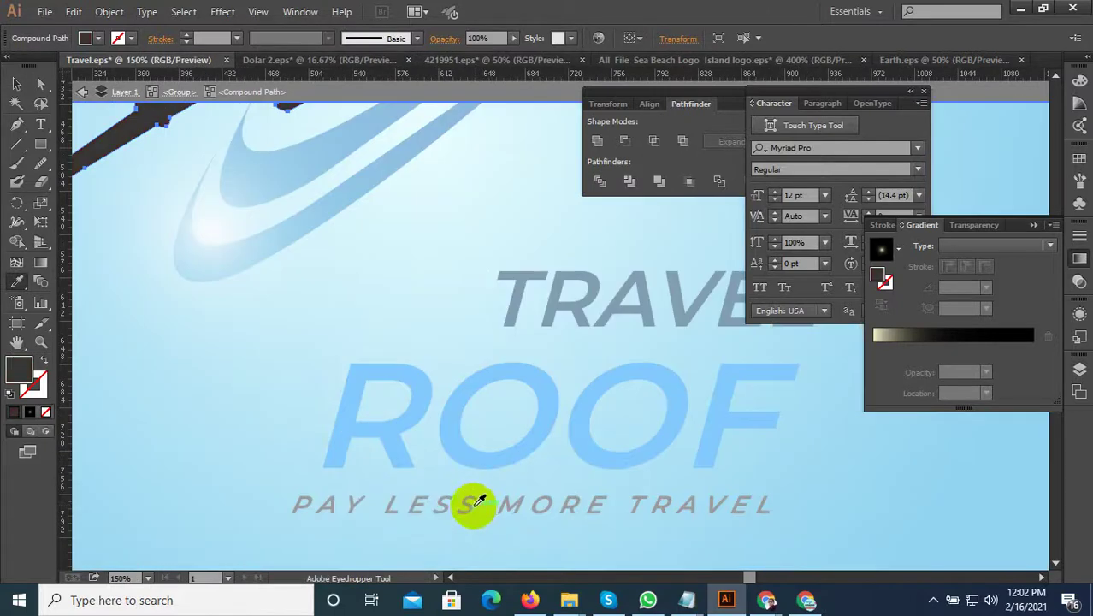
pyautogui.scroll(-3, 477, 506)
pyautogui.scroll(2, 436, 402)
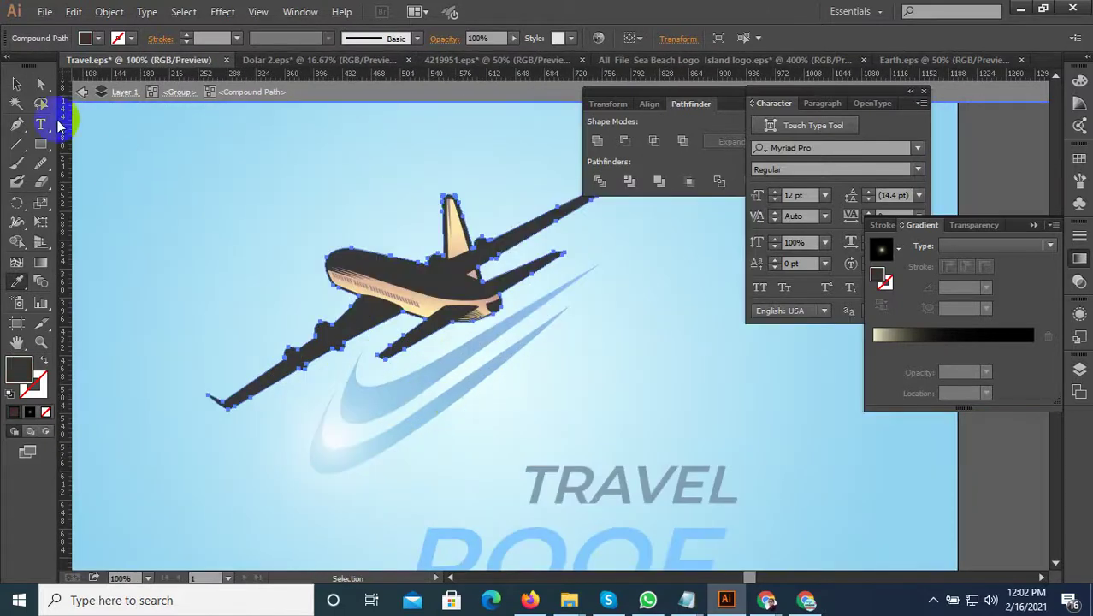
pyautogui.click(16, 83)
pyautogui.press('Escape')
pyautogui.hotkey('ctrl', 'z')
pyautogui.scroll(-2, 422, 349)
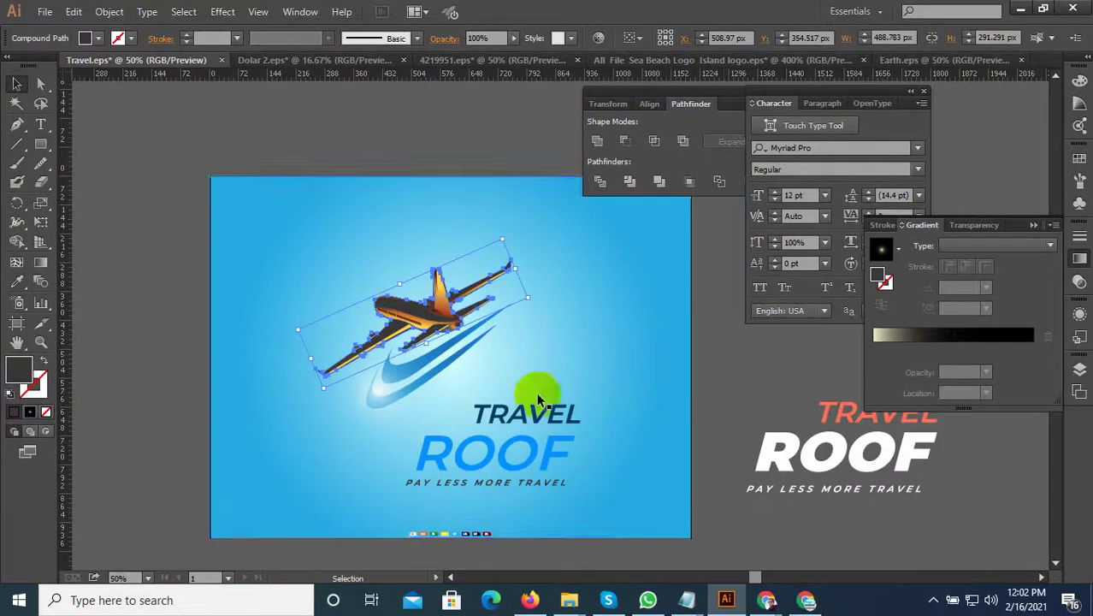
pyautogui.click(707, 358)
pyautogui.scroll(2, 517, 335)
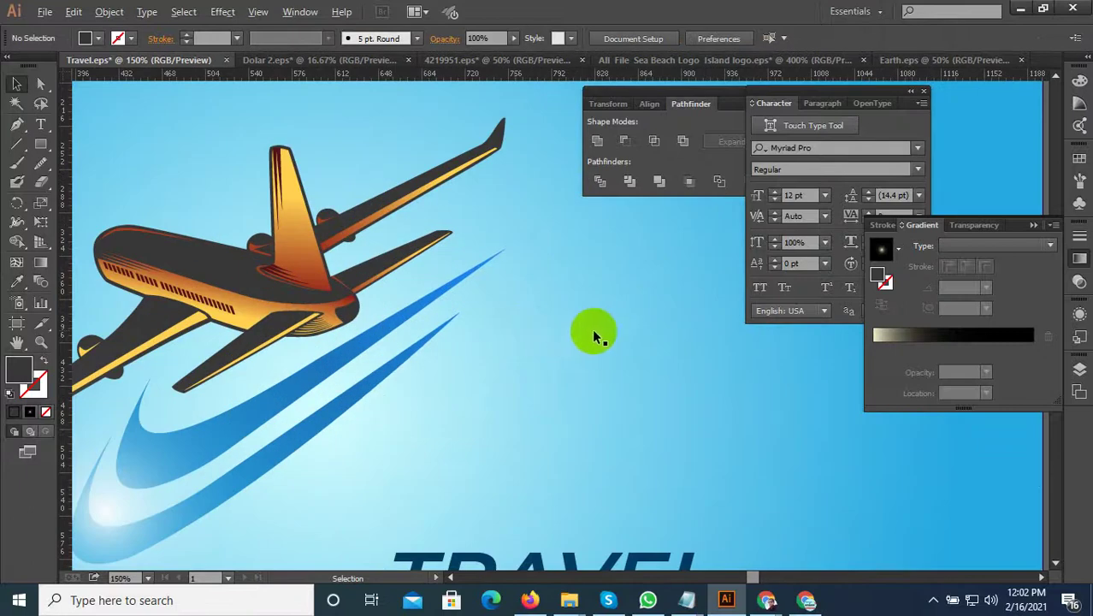
pyautogui.scroll(-1, 598, 330)
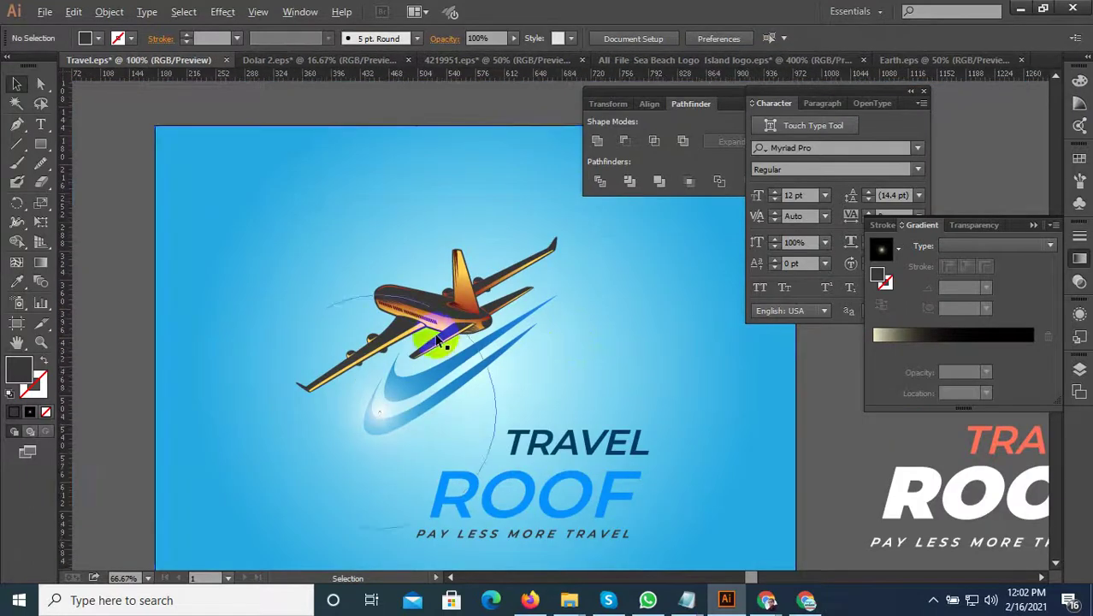
# Marquee-select the airplane, swooshes and glow circle and group them.
pyautogui.scroll(1, 547, 359)
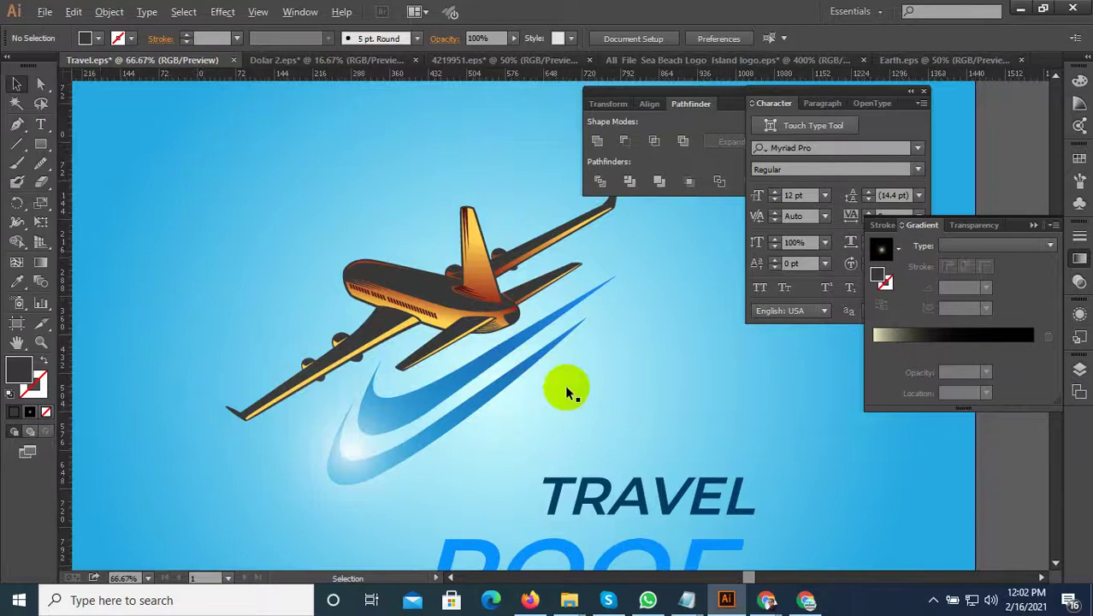
pyautogui.scroll(-1, 568, 392)
pyautogui.scroll(1, 657, 426)
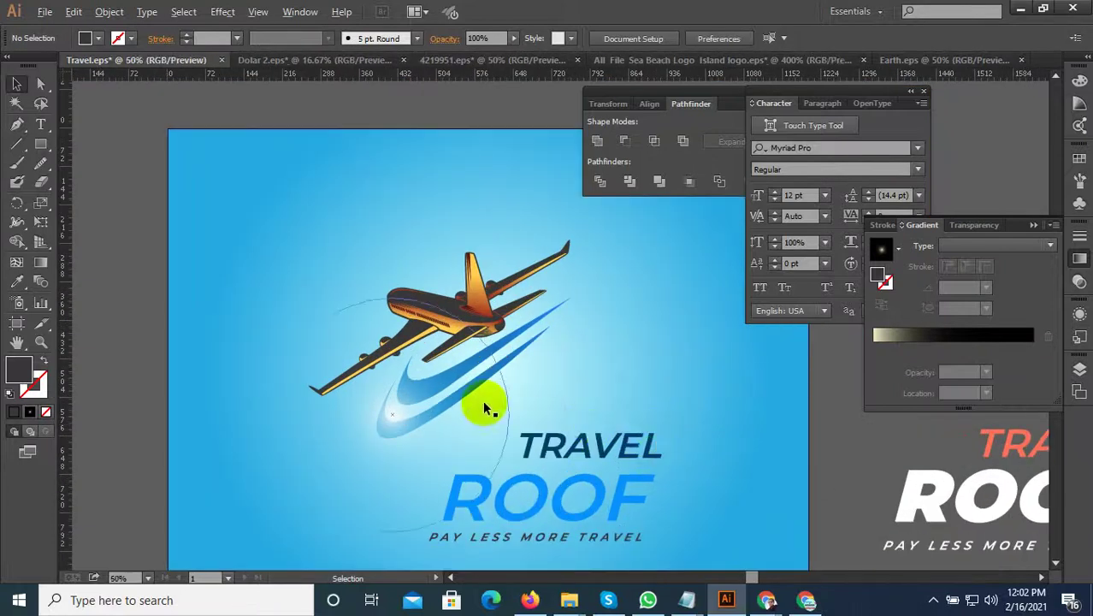
pyautogui.scroll(-1, 483, 403)
pyautogui.scroll(1, 531, 514)
pyautogui.click(432, 303)
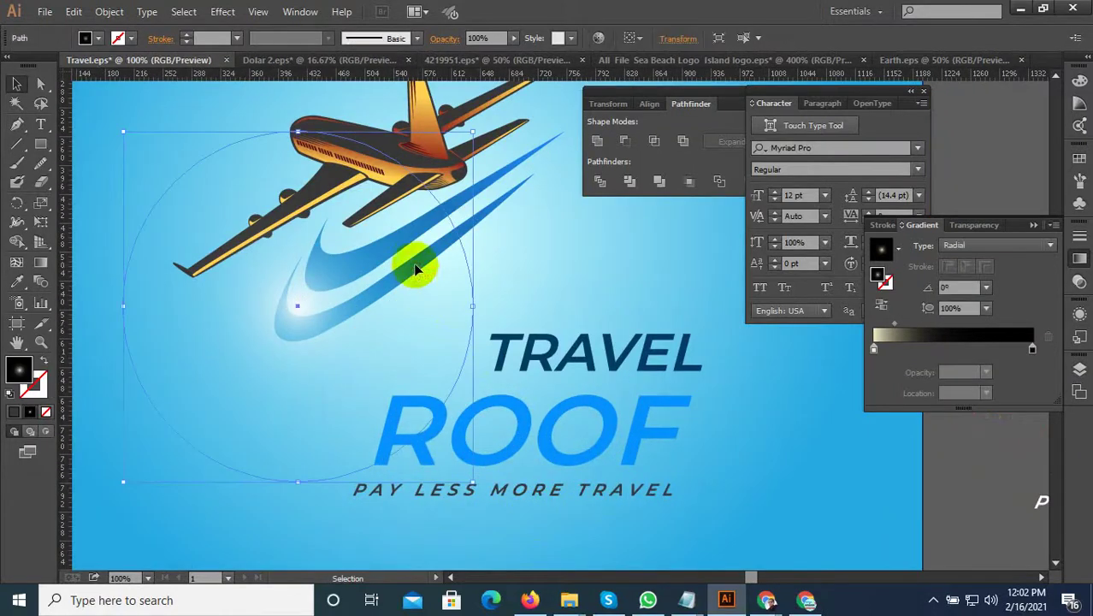
pyautogui.scroll(-3, 417, 235)
pyautogui.moveTo(419, 154); pyautogui.dragTo(397, 325)
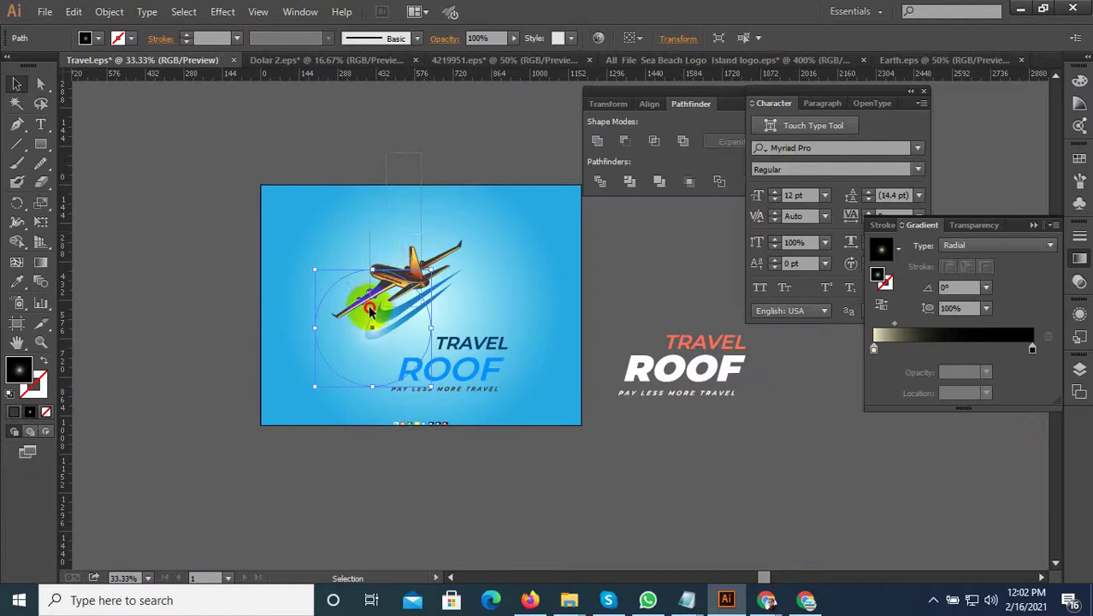
pyautogui.scroll(1, 402, 312)
pyautogui.scroll(1, 407, 306)
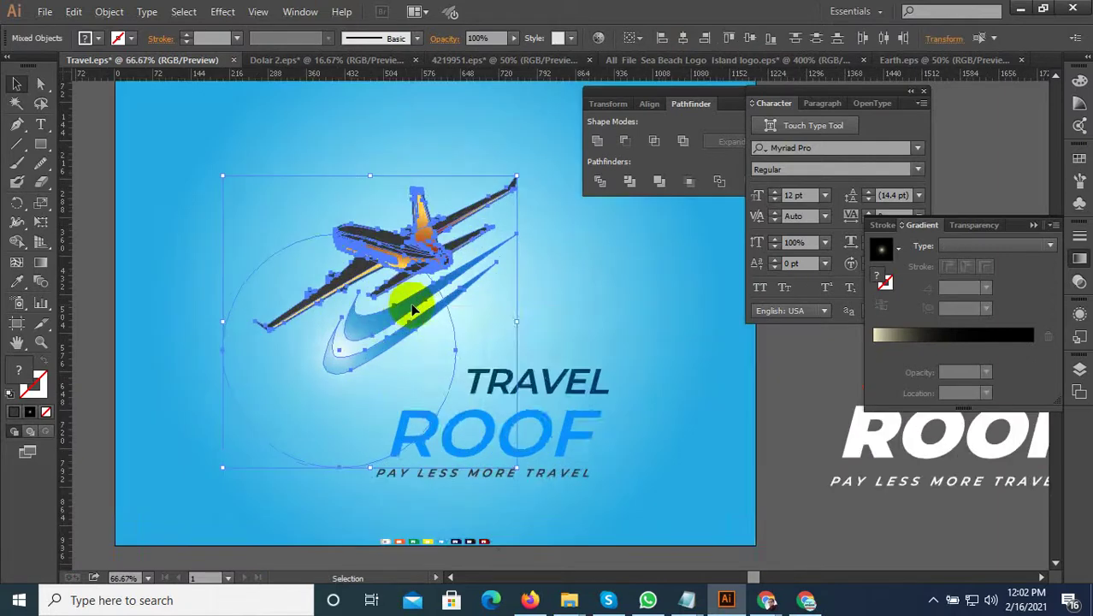
pyautogui.rightClick(415, 309)
pyautogui.click(464, 378)
# Shrink the airplane group and shift it up and right above the text.
pyautogui.moveTo(430, 318)
pyautogui.mouseDown()
pyautogui.moveTo(488, 357)
pyautogui.moveTo(473, 325)
pyautogui.mouseUp()
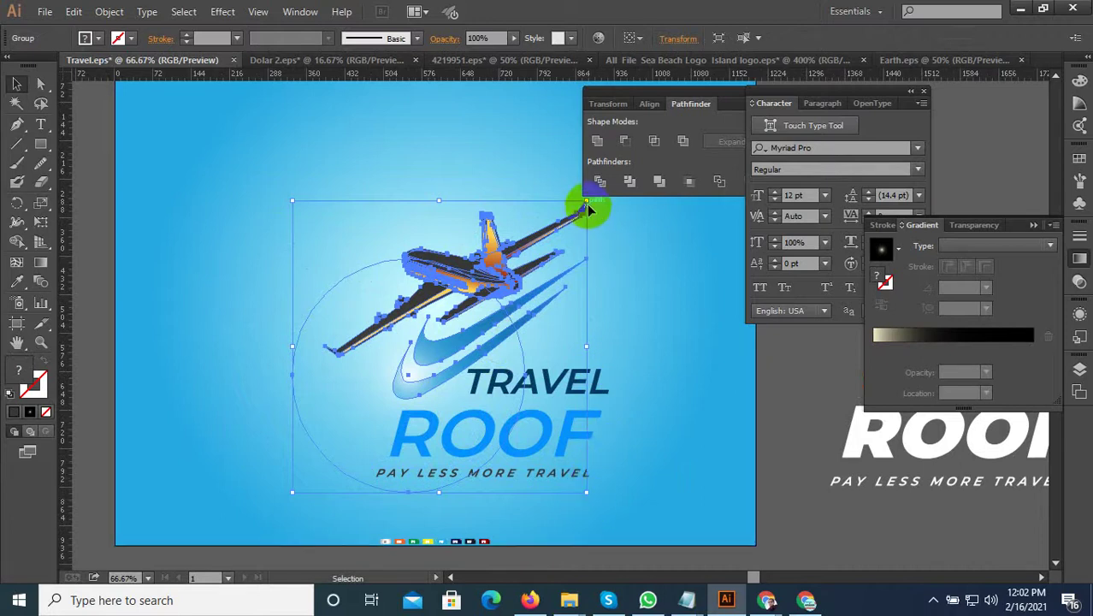
pyautogui.moveTo(585, 202); pyautogui.dragTo(516, 272)
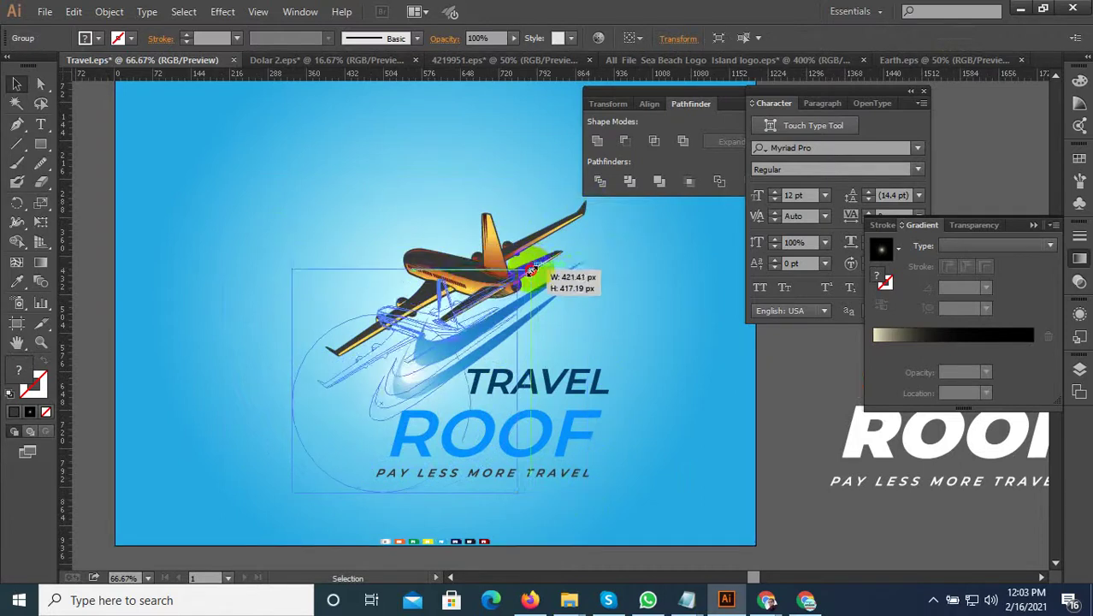
pyautogui.scroll(2, 488, 377)
pyautogui.moveTo(413, 391); pyautogui.dragTo(472, 334)
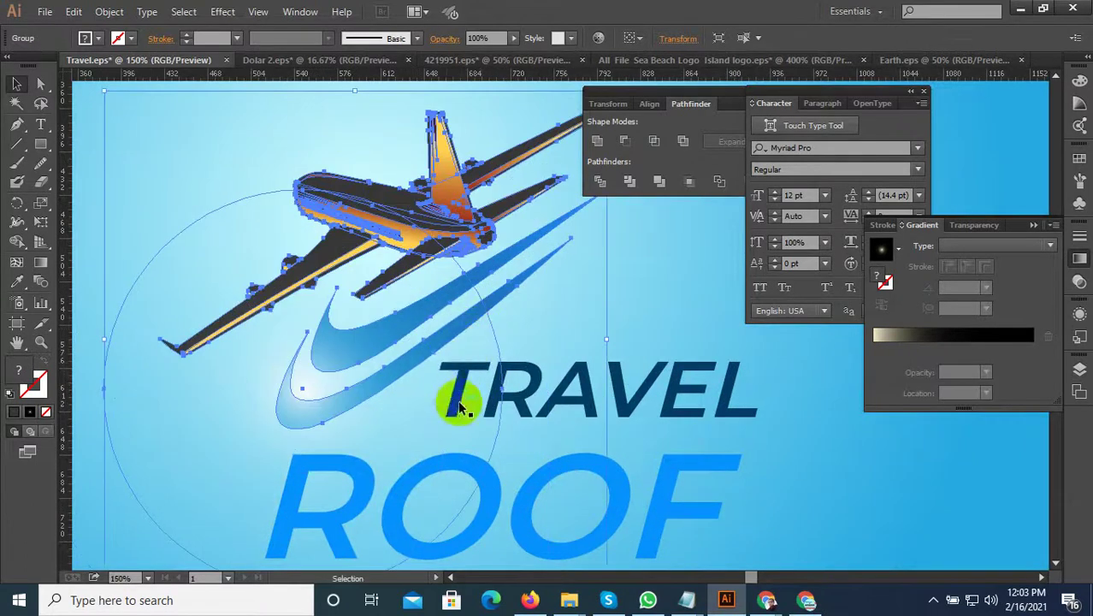
pyautogui.scroll(-1, 457, 376)
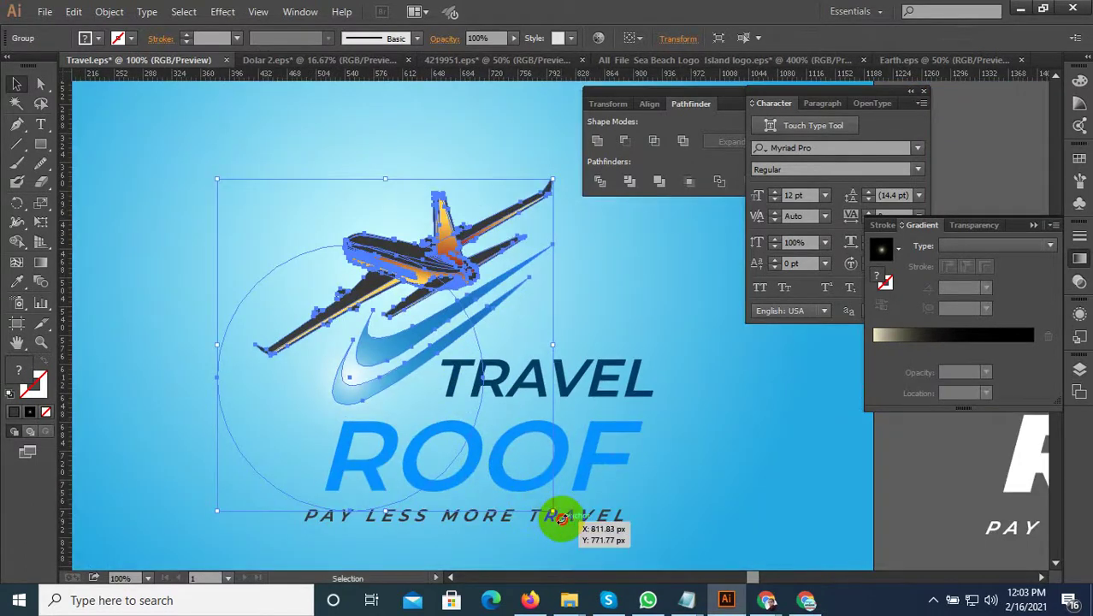
pyautogui.scroll(2, 367, 393)
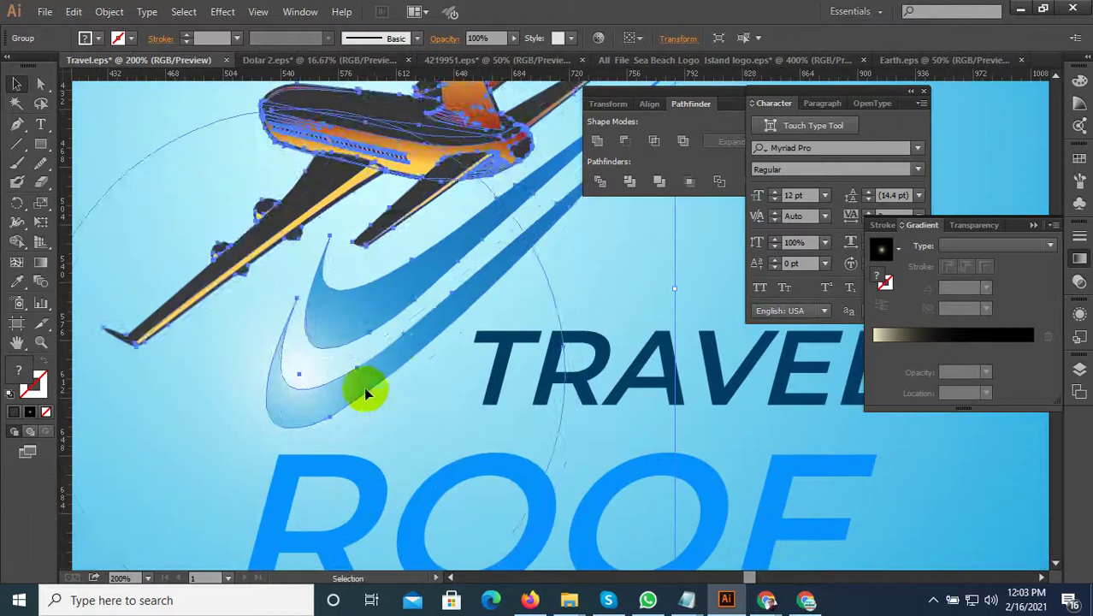
pyautogui.moveTo(366, 393); pyautogui.dragTo(376, 400)
# Shrink the airplane group further and settle it just above TRAVEL ROOF.
pyautogui.scroll(-2, 377, 402)
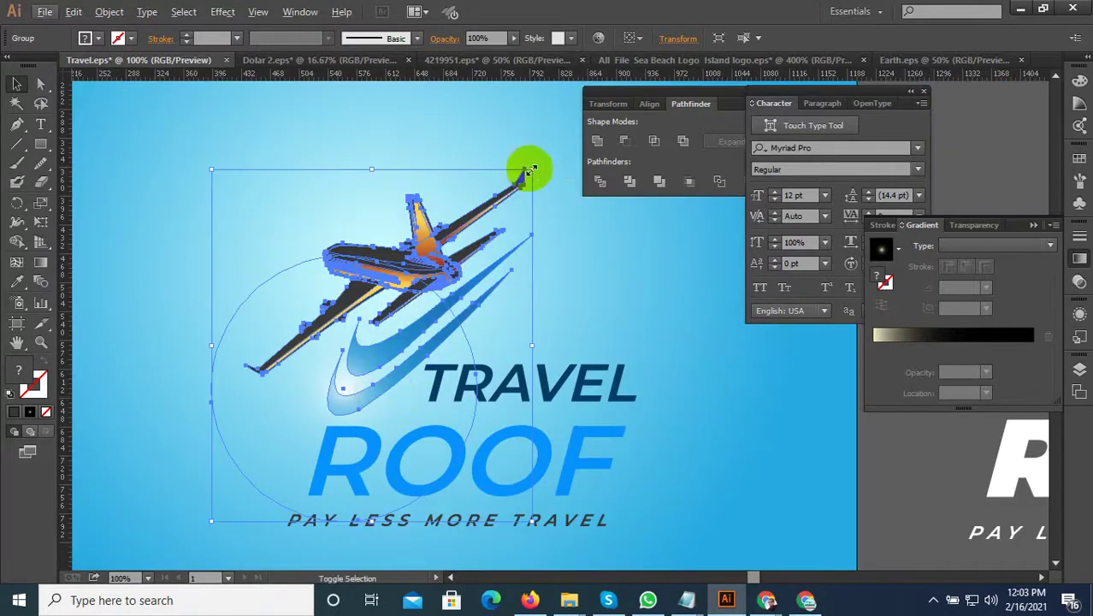
pyautogui.moveTo(527, 171); pyautogui.dragTo(514, 186)
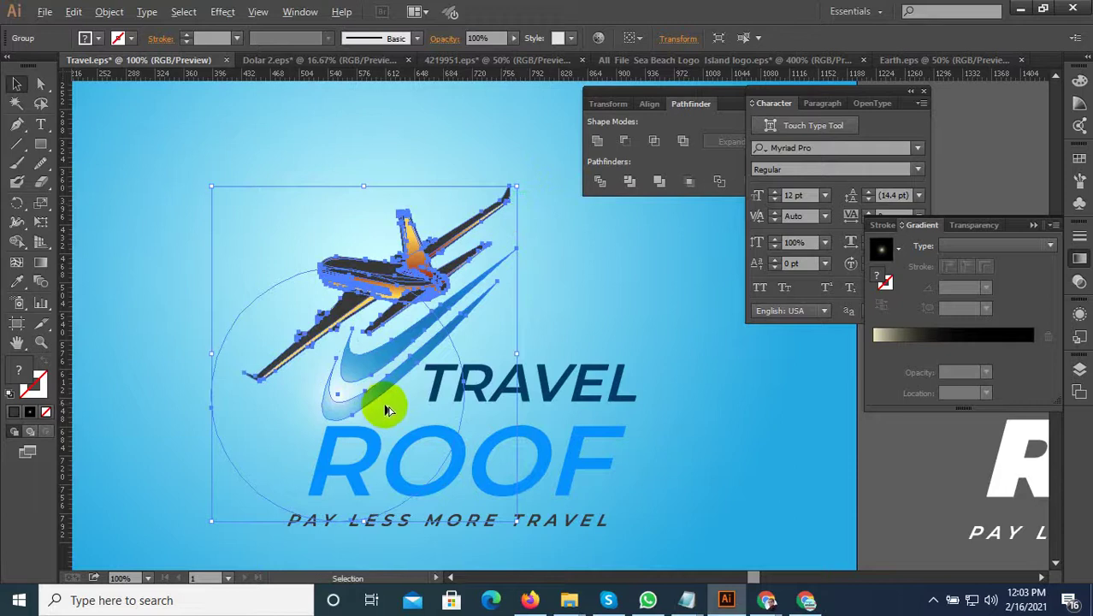
pyautogui.scroll(-1, 382, 402)
pyautogui.scroll(1, 362, 396)
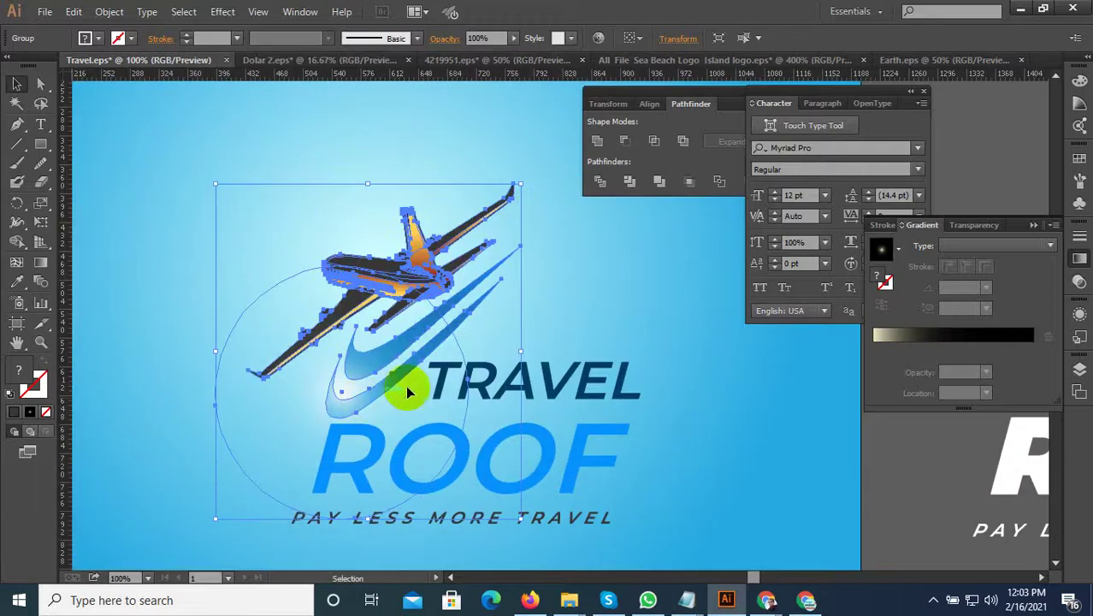
pyautogui.moveTo(519, 184); pyautogui.dragTo(485, 219)
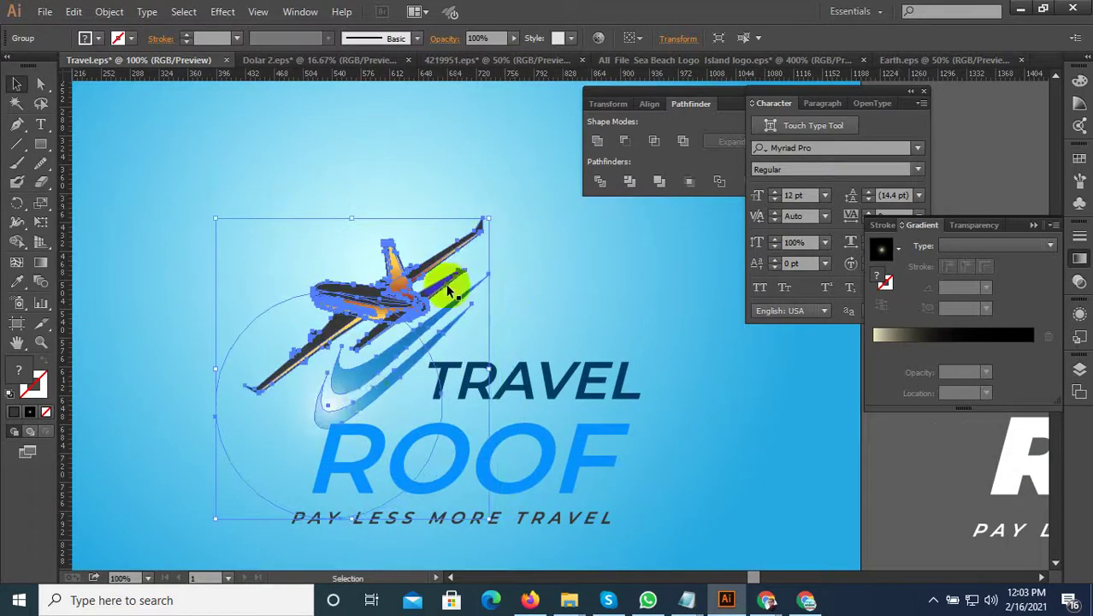
pyautogui.scroll(2, 365, 395)
pyautogui.moveTo(366, 396); pyautogui.dragTo(411, 374)
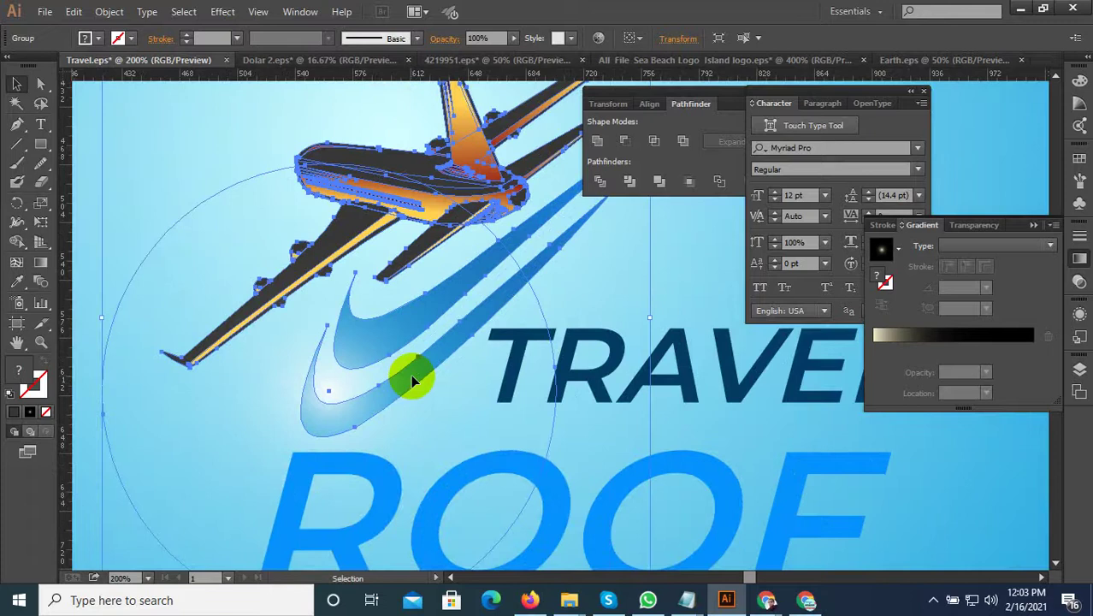
pyautogui.scroll(-3, 412, 381)
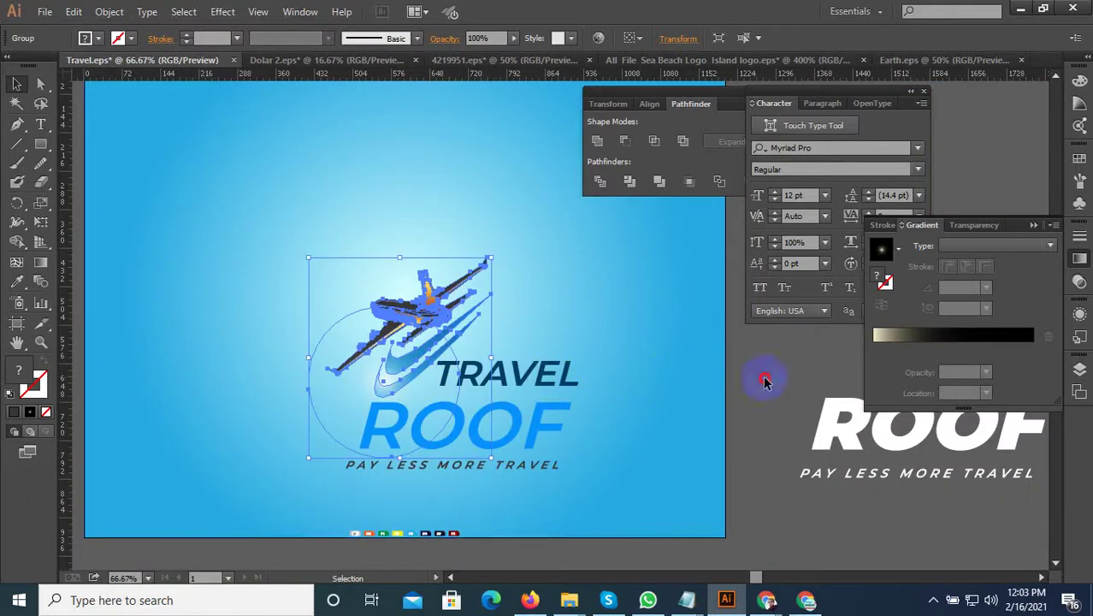
pyautogui.click(764, 374)
pyautogui.hotkey('ctrl', '-')
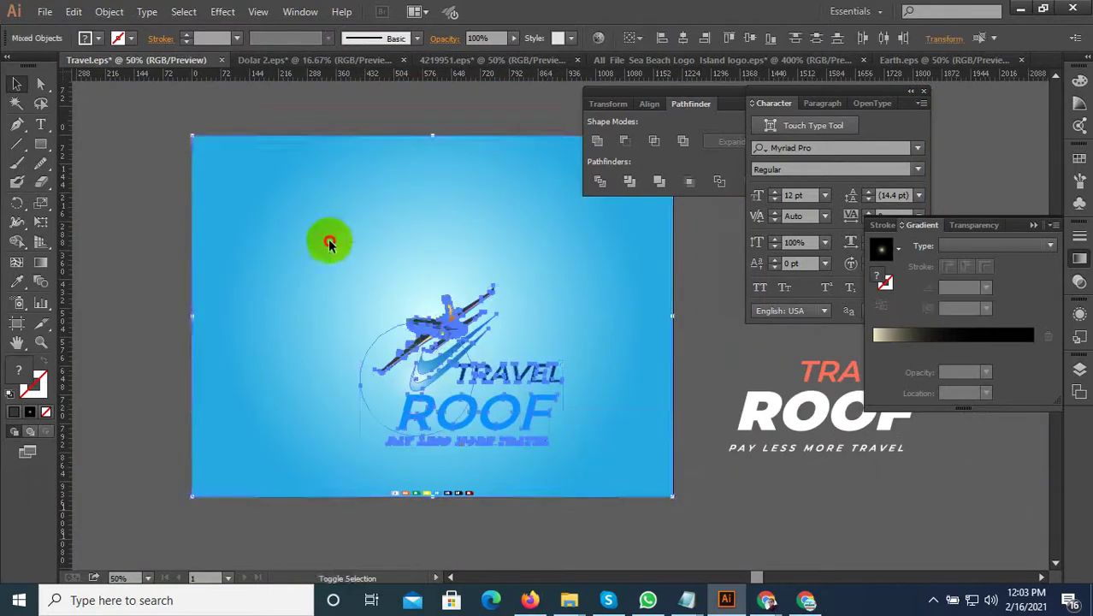
# Raise the whole logo on the poster and overwrite Travel.eps as Illustrator EPS.
pyautogui.moveTo(327, 237)
pyautogui.mouseDown()
pyautogui.moveTo(427, 324)
pyautogui.moveTo(389, 285)
pyautogui.mouseUp()
pyautogui.hotkey('ctrl', '-')
pyautogui.hotkey('ctrl', '-')
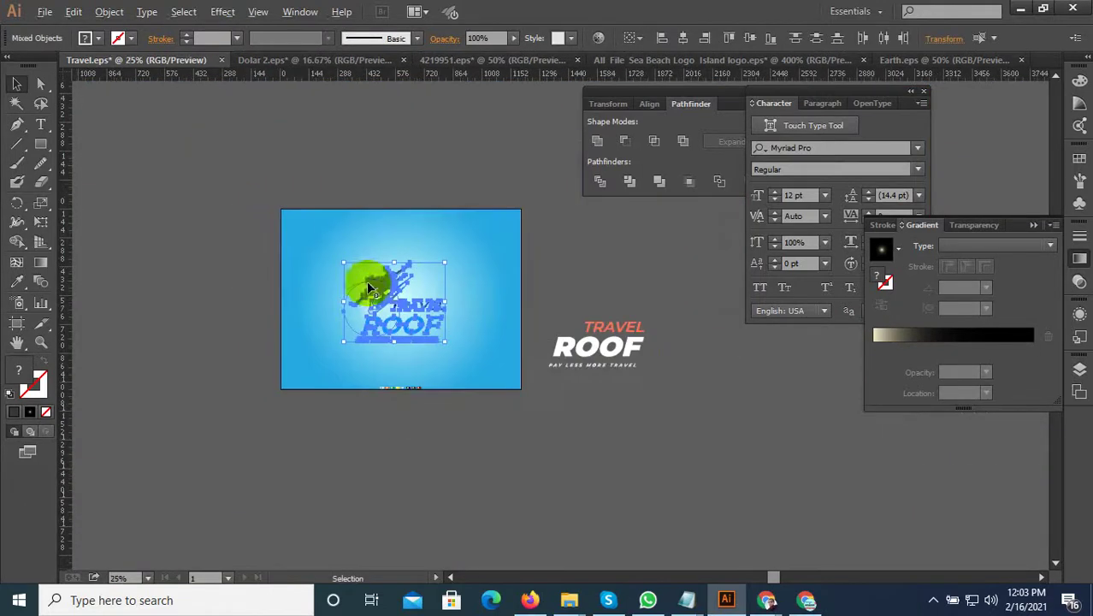
pyautogui.click(47, 12)
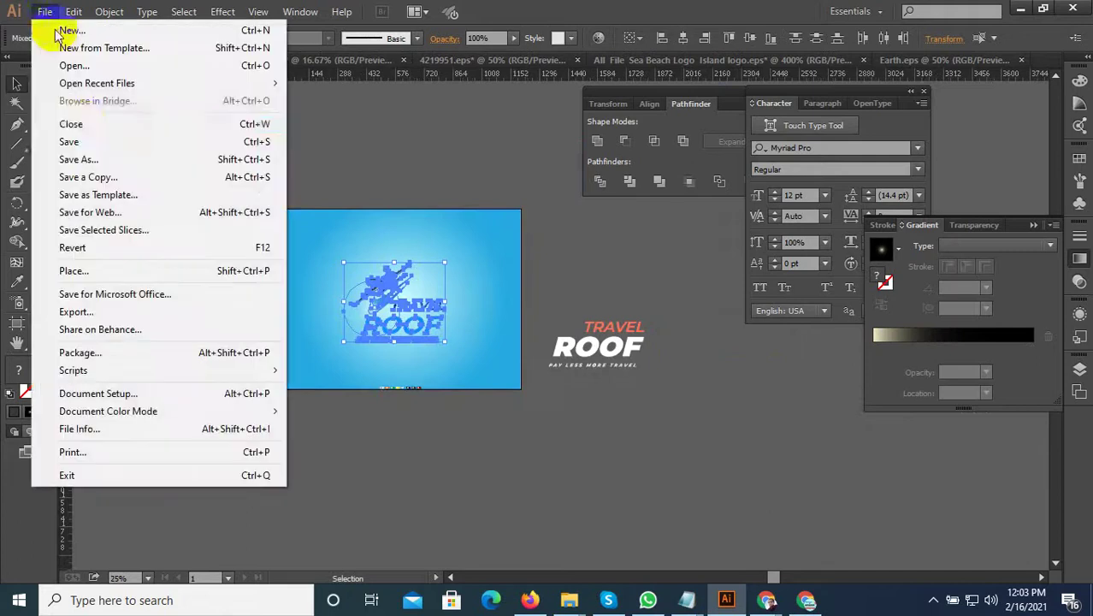
pyautogui.click(93, 157)
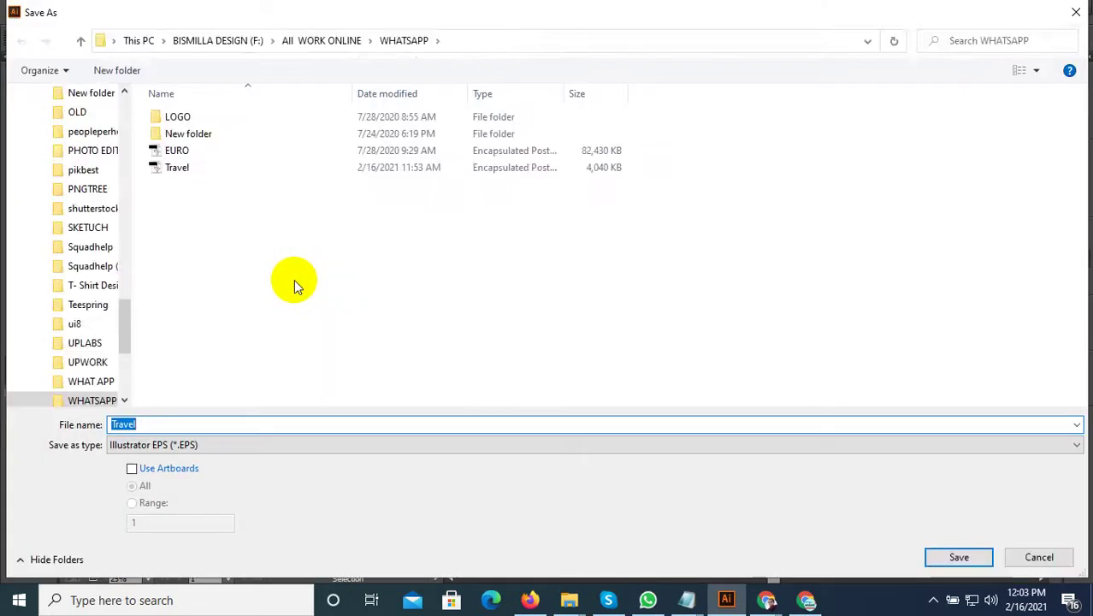
pyautogui.click(959, 557)
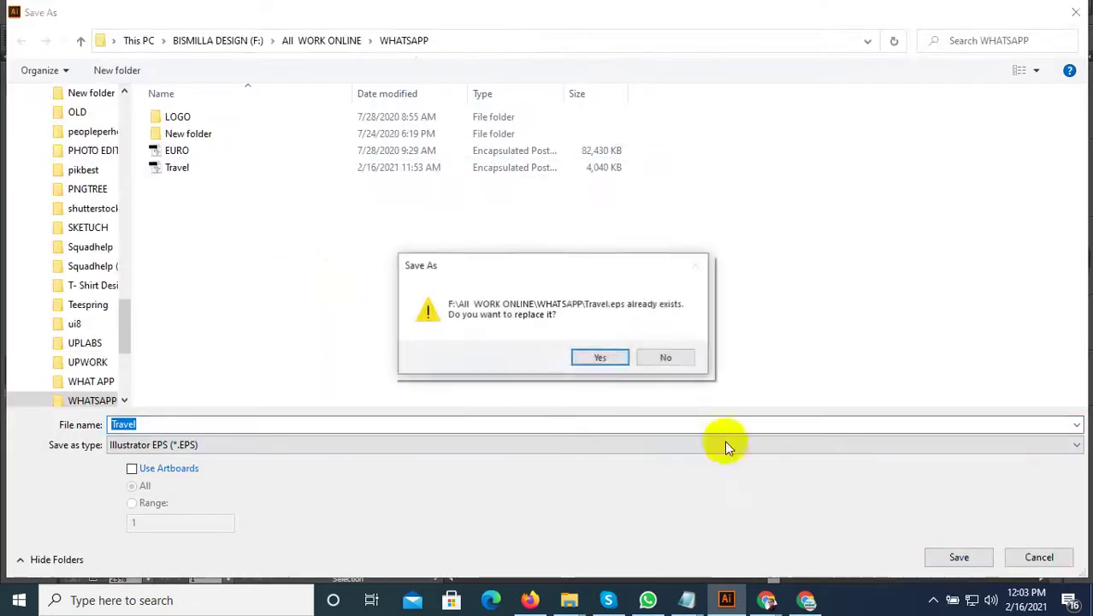
pyautogui.click(584, 358)
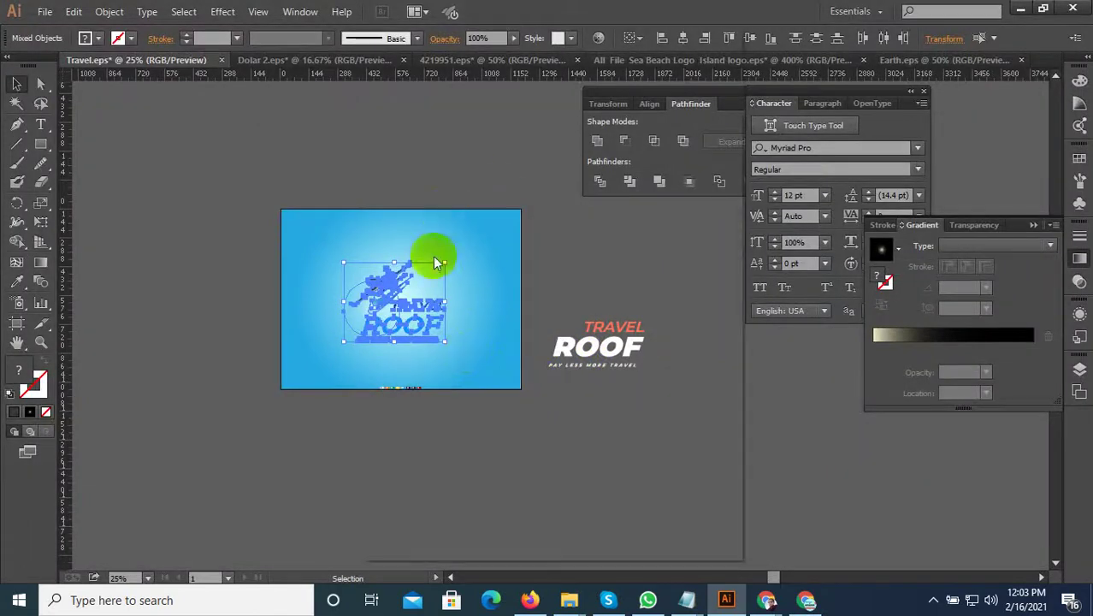
pyautogui.click(606, 519)
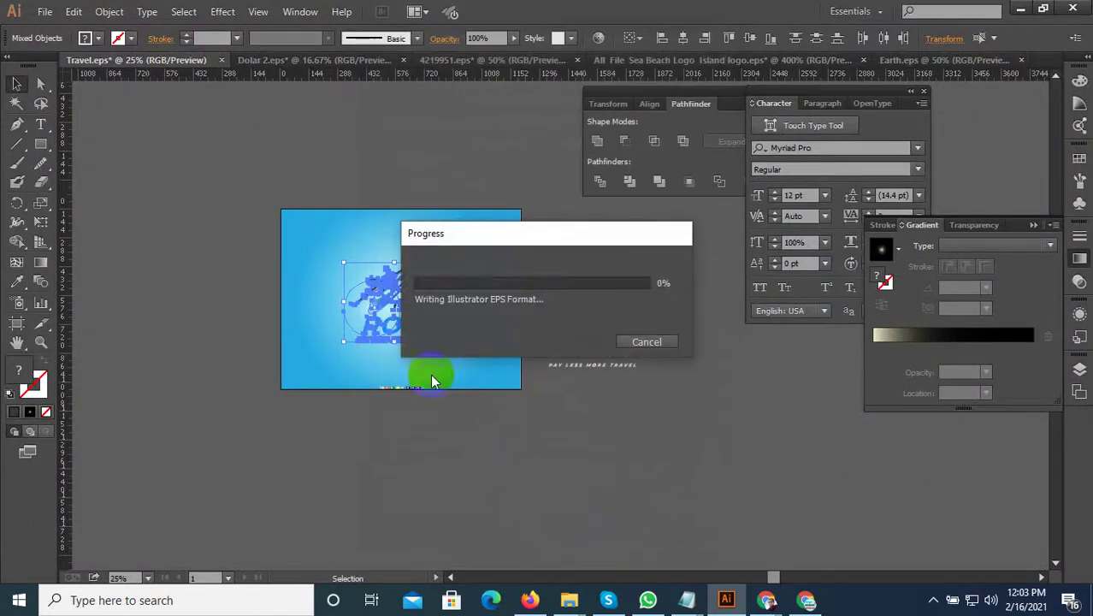
pyautogui.scroll(2, 437, 330)
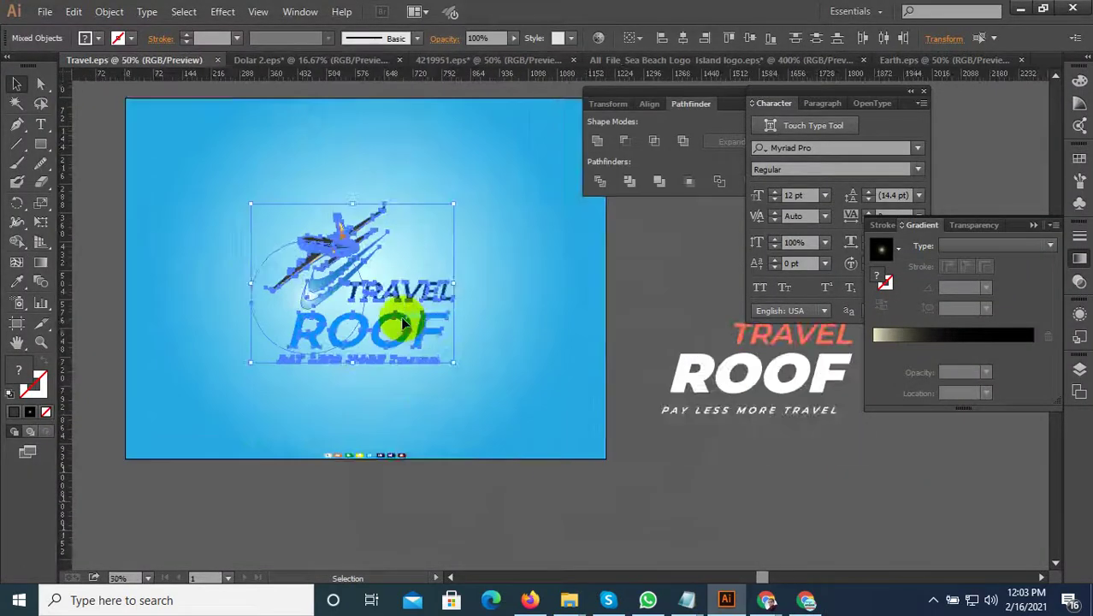
pyautogui.scroll(1, 398, 376)
pyautogui.click(420, 386)
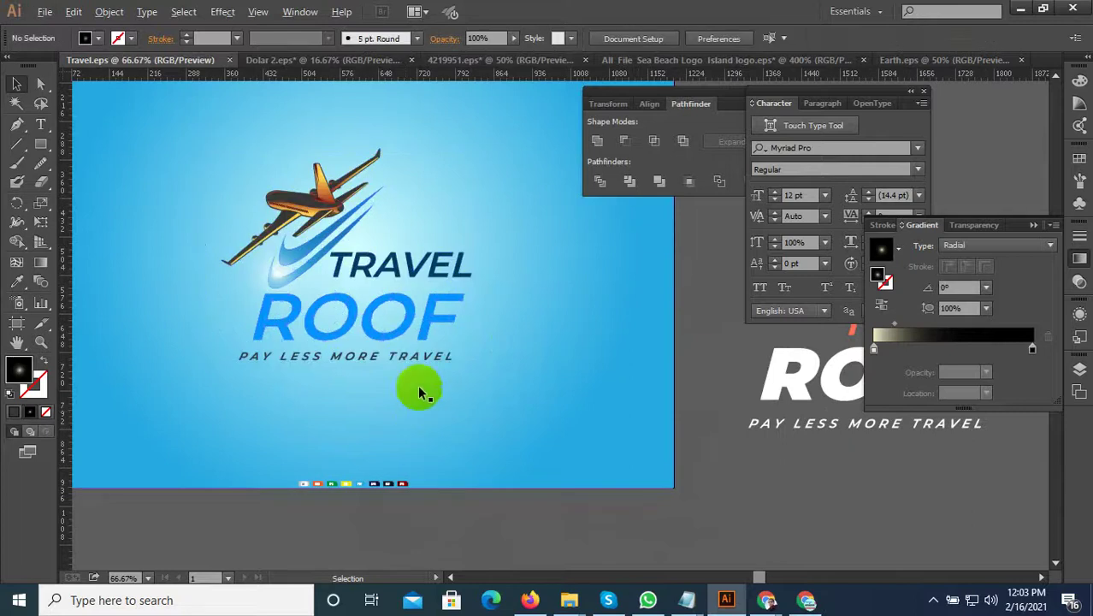
pyautogui.click(361, 262)
pyautogui.scroll(-1, 409, 295)
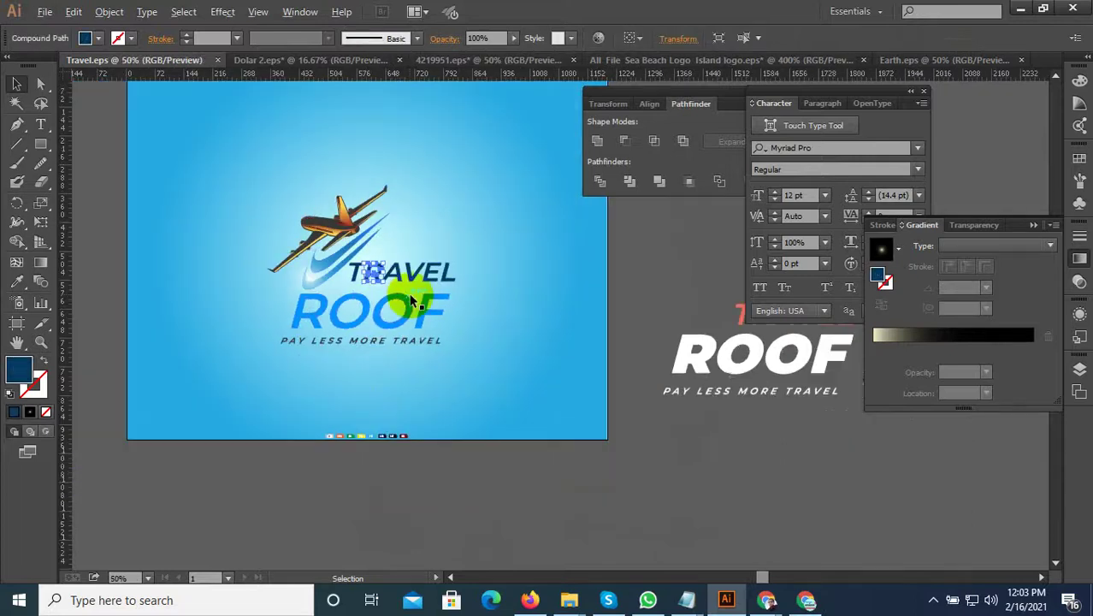
pyautogui.click(493, 472)
pyautogui.scroll(1, 361, 361)
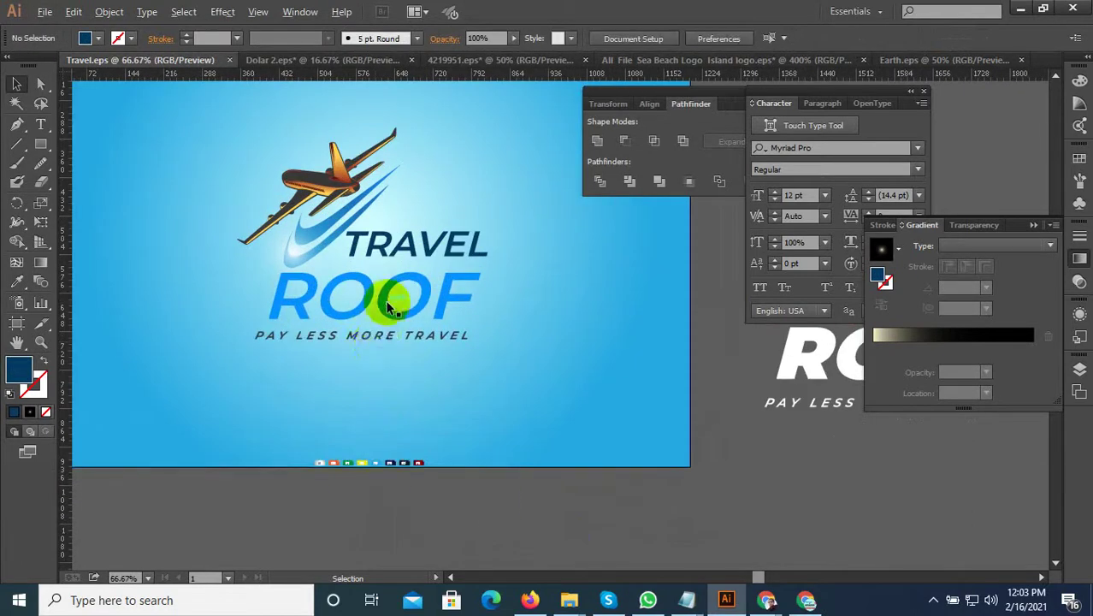
pyautogui.scroll(1, 389, 308)
pyautogui.scroll(-2, 394, 305)
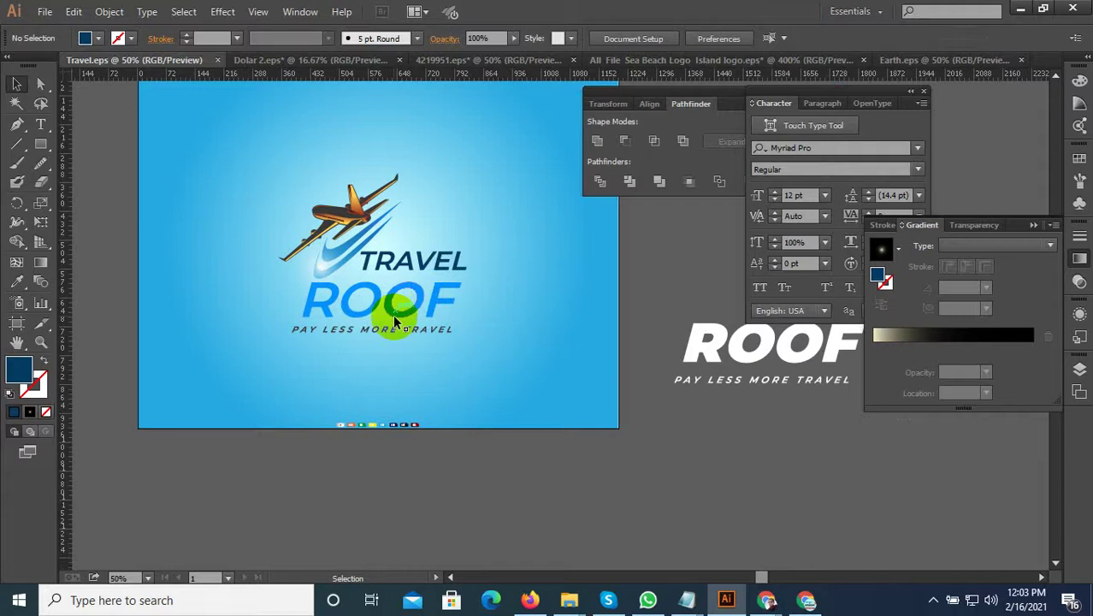
# Set the background gradient's outer stop to the yellow sampled from the PSD badge.
pyautogui.click(371, 374)
pyautogui.scroll(3, 359, 398)
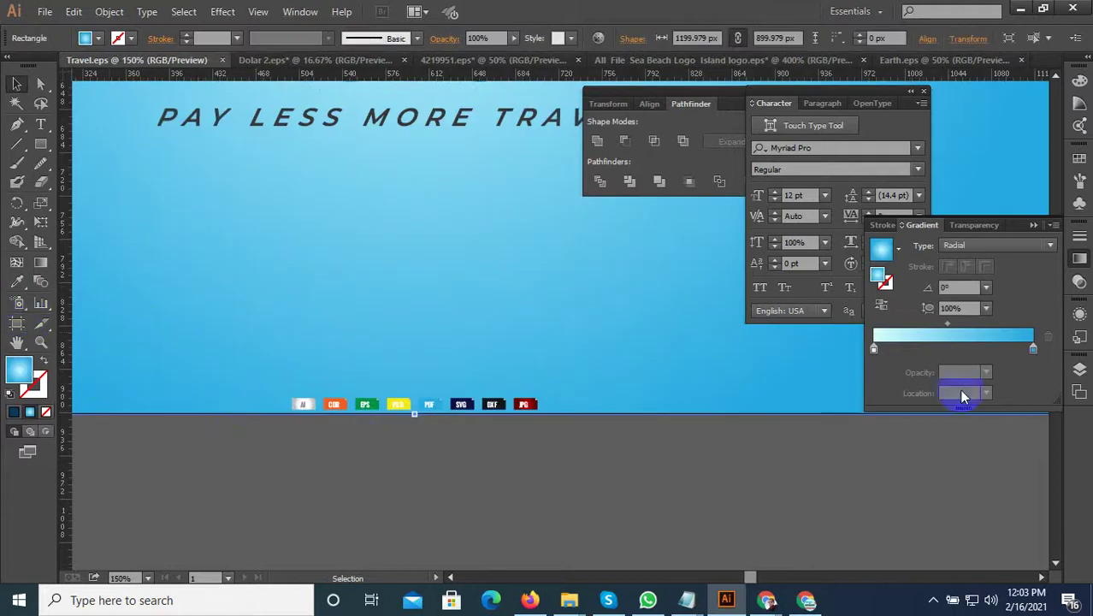
pyautogui.click(1027, 352)
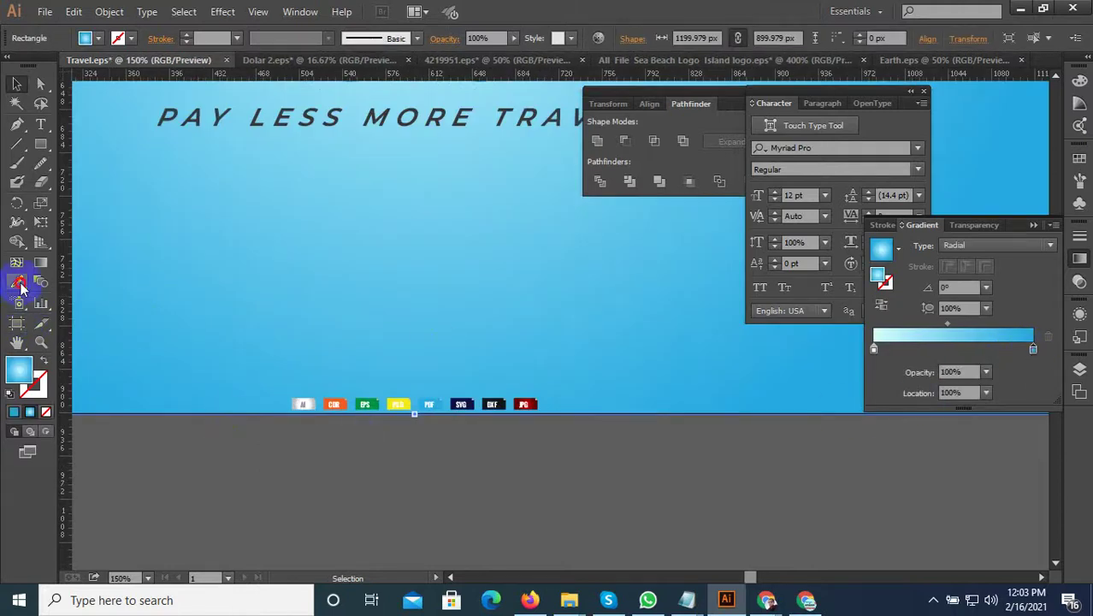
pyautogui.click(16, 282)
pyautogui.scroll(3, 402, 402)
pyautogui.click(420, 412)
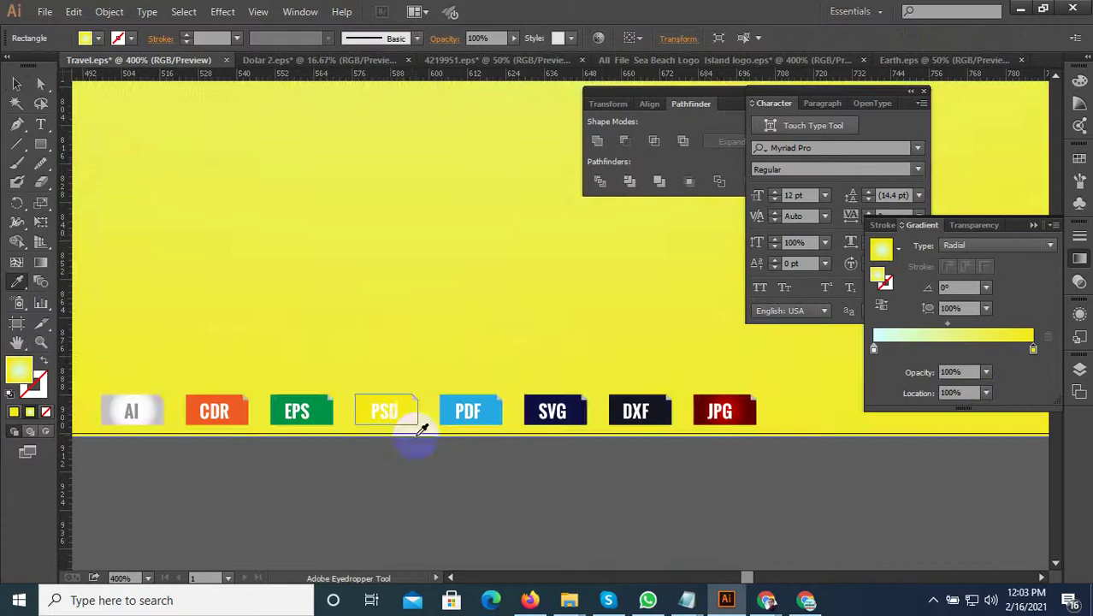
pyautogui.scroll(-4, 353, 514)
pyautogui.scroll(-2, 353, 514)
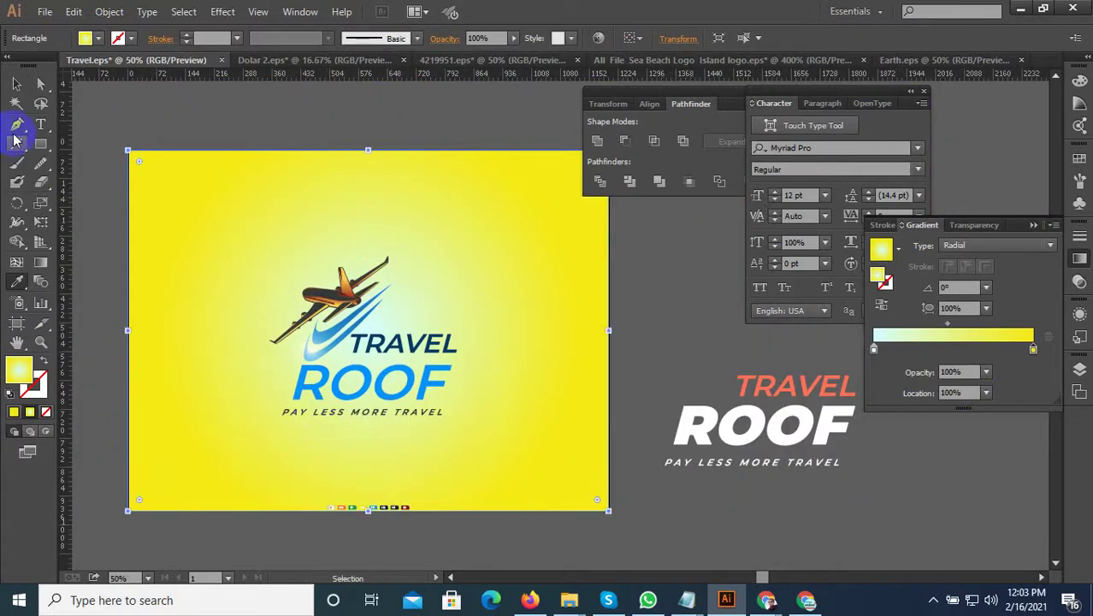
pyautogui.click(17, 82)
pyautogui.click(226, 295)
pyautogui.scroll(1, 357, 418)
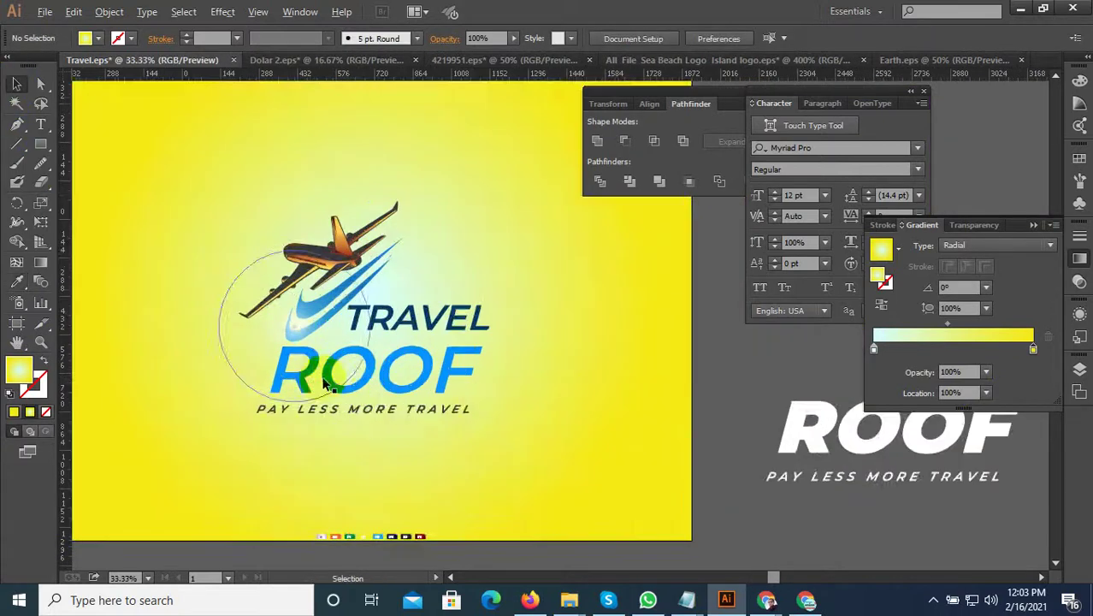
pyautogui.scroll(-1, 323, 381)
# Save the Travel poster document.
pyautogui.click(45, 11)
pyautogui.click(68, 141)
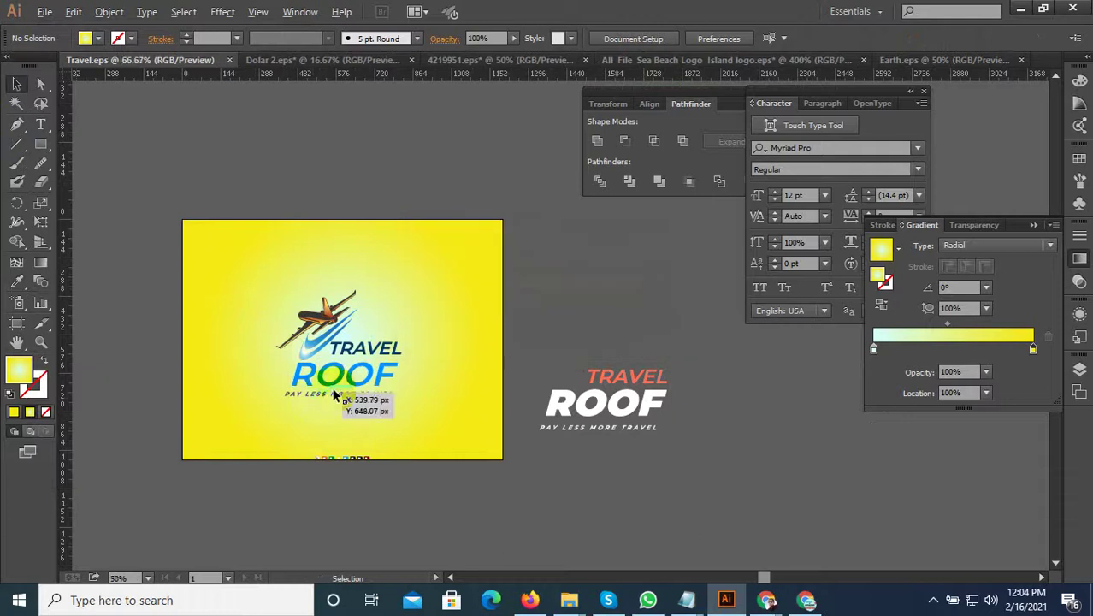
pyautogui.scroll(1, 334, 393)
pyautogui.scroll(1, 346, 409)
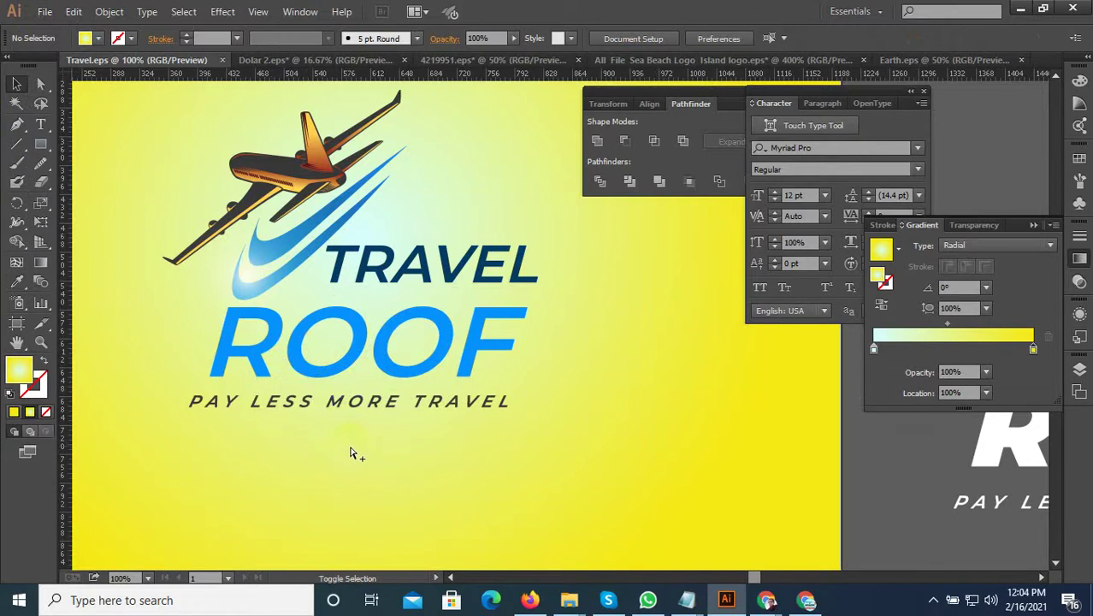
# Export the poster via Save for Web as 'Travel 1' in the Travel folder.
pyautogui.hotkey('ctrl', 'alt', 'shift', 's')
pyautogui.click(871, 534)
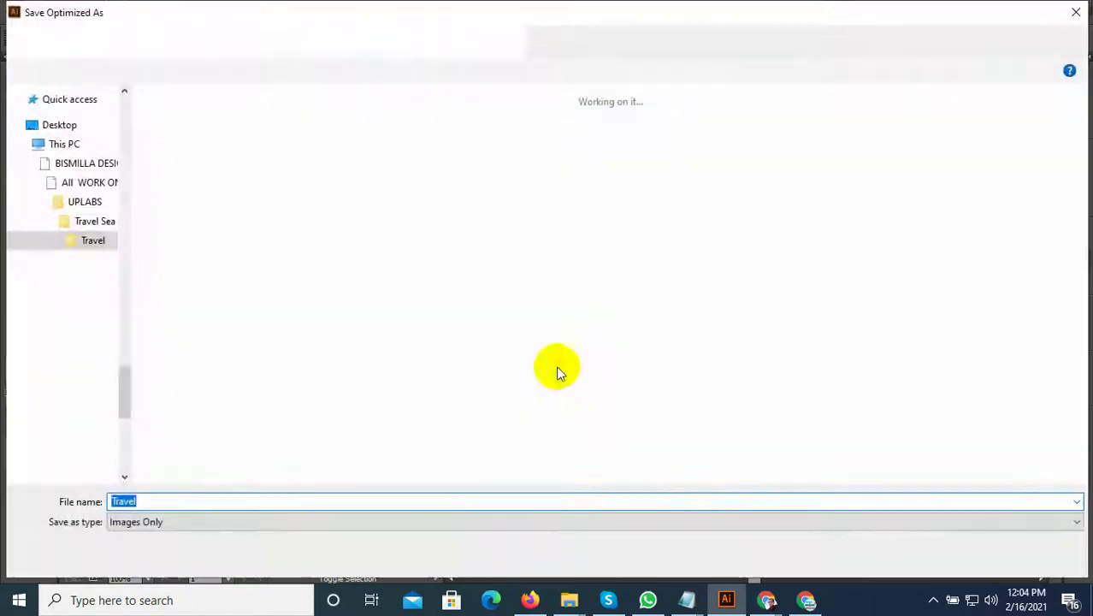
pyautogui.click(197, 162)
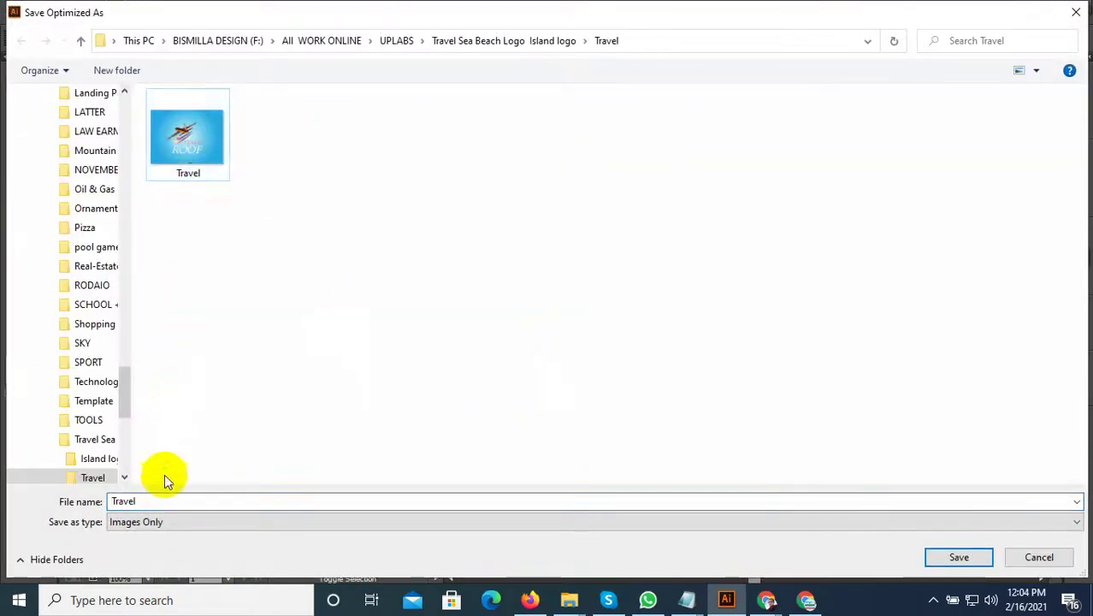
pyautogui.doubleClick(154, 504)
pyautogui.click(180, 504)
pyautogui.write('1')
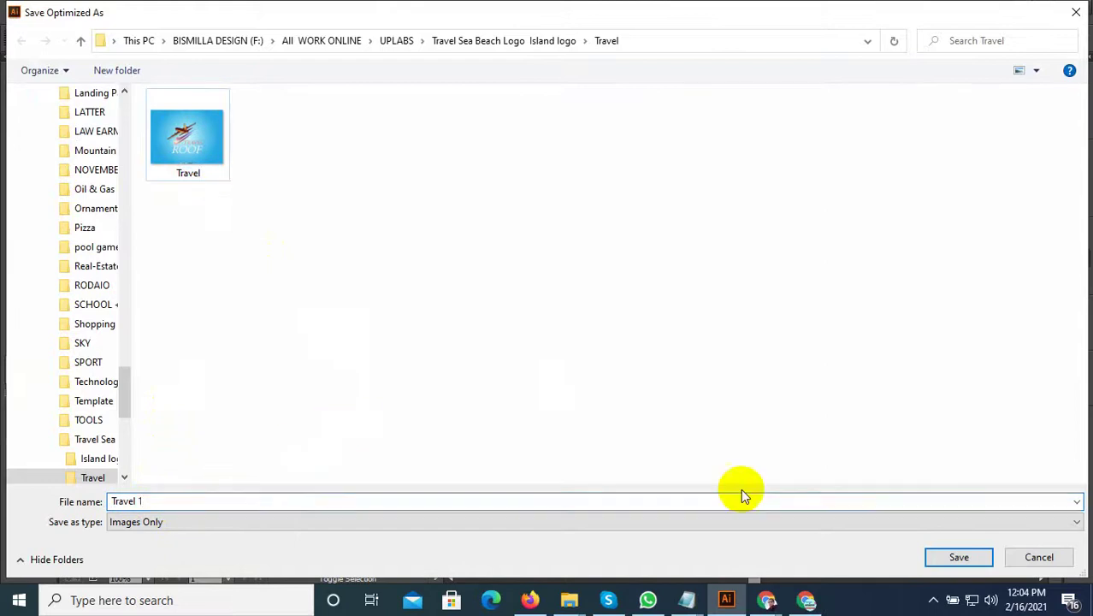
pyautogui.click(959, 557)
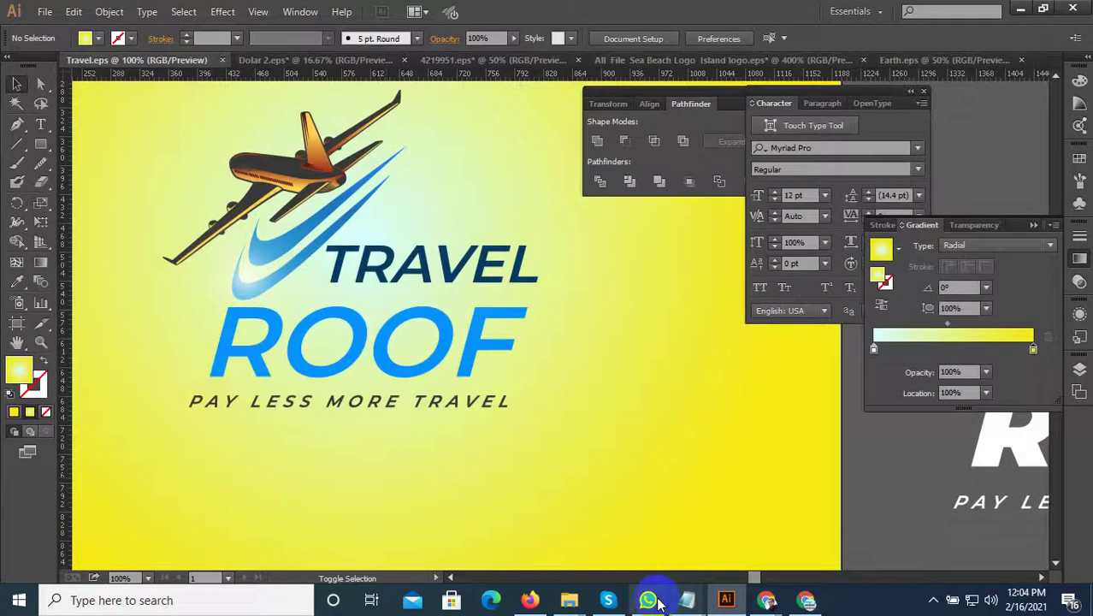
# Attach the Travel-1 poster image as a photo and send it in the client's chat.
pyautogui.click(649, 601)
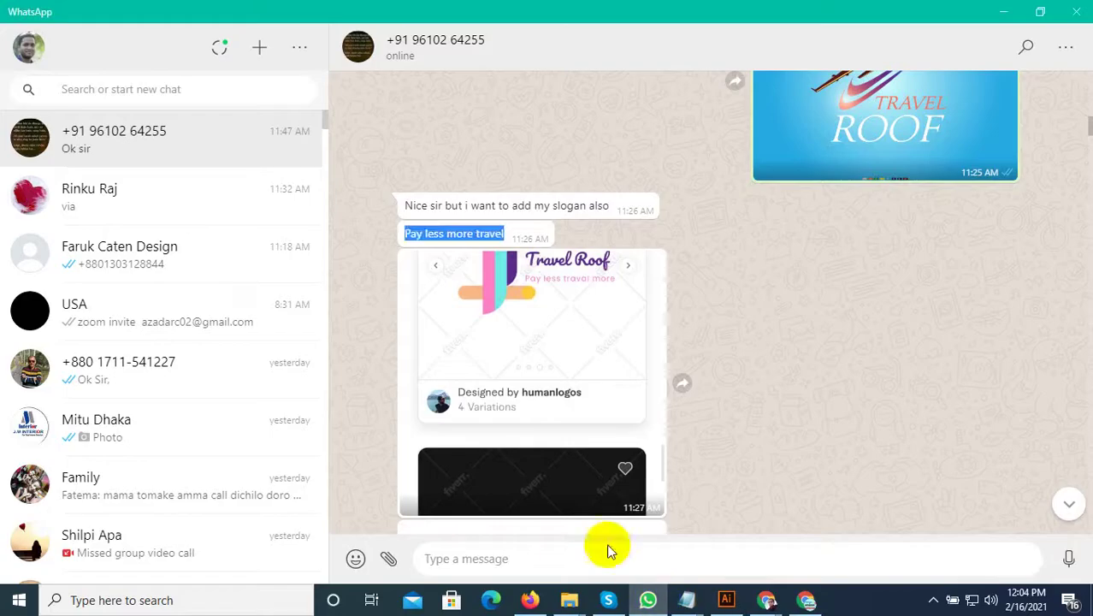
pyautogui.scroll(10, 906, 368)
pyautogui.scroll(3, 1052, 256)
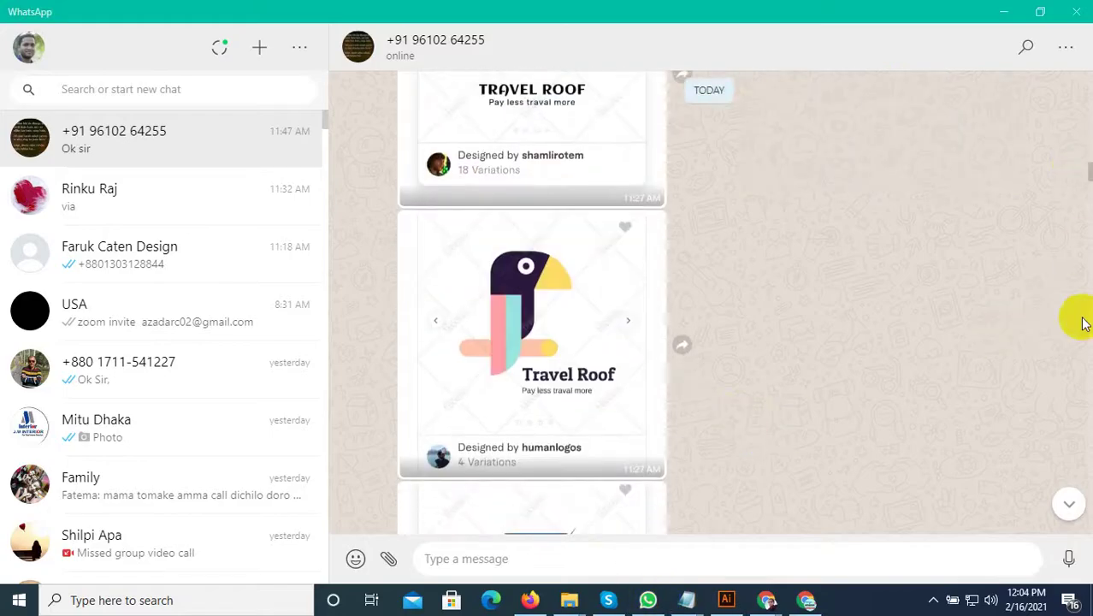
pyautogui.moveTo(1087, 175)
pyautogui.mouseDown()
pyautogui.moveTo(1070, 458)
pyautogui.moveTo(1089, 524)
pyautogui.mouseUp()
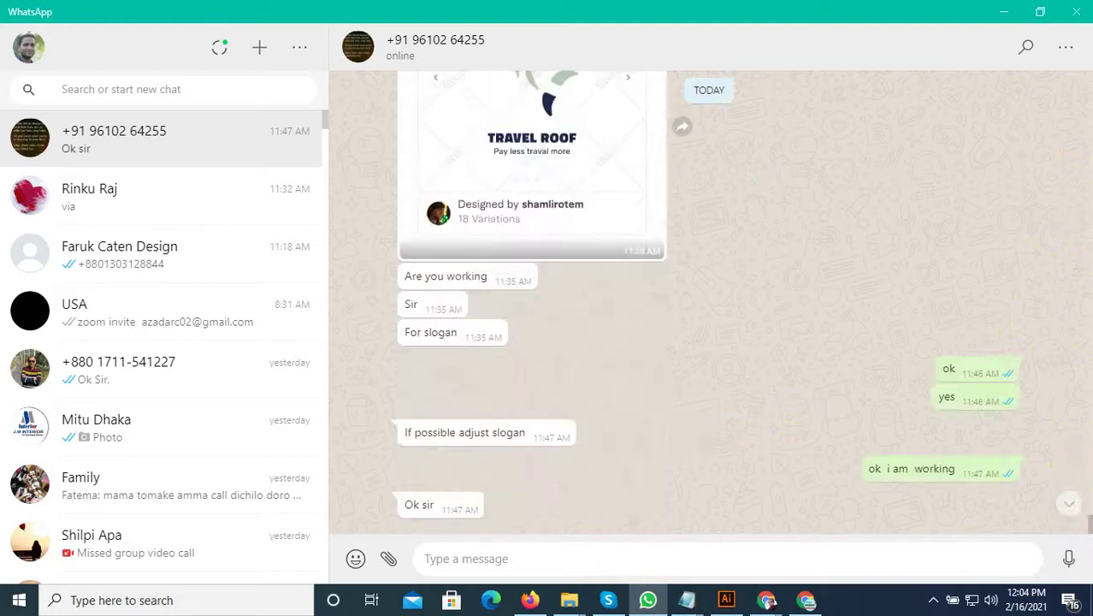
pyautogui.click(390, 560)
pyautogui.click(386, 505)
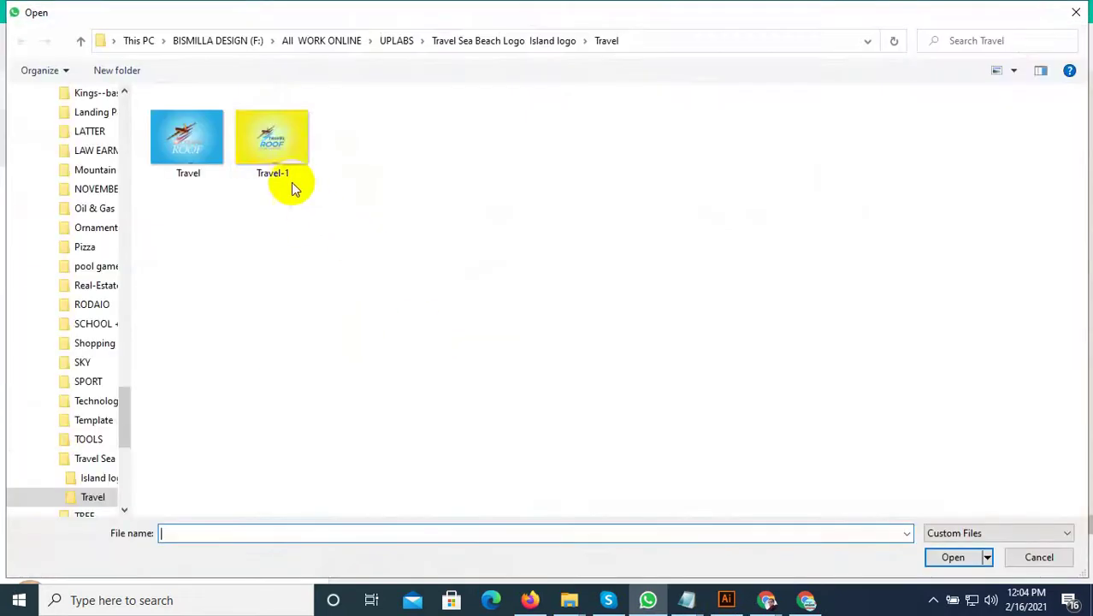
pyautogui.doubleClick(272, 141)
pyautogui.press('Return')
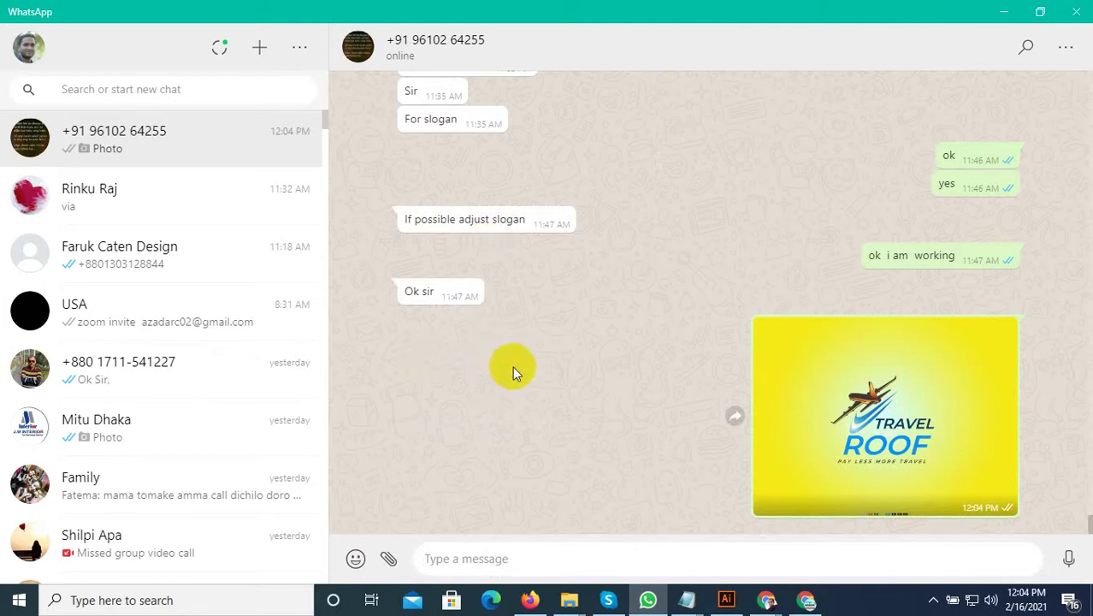
# Scroll back through the chat's earlier Travel Roof reference logos, then return to Illustrator.
pyautogui.scroll(2, 513, 370)
pyautogui.scroll(4, 516, 372)
pyautogui.moveTo(531, 359)
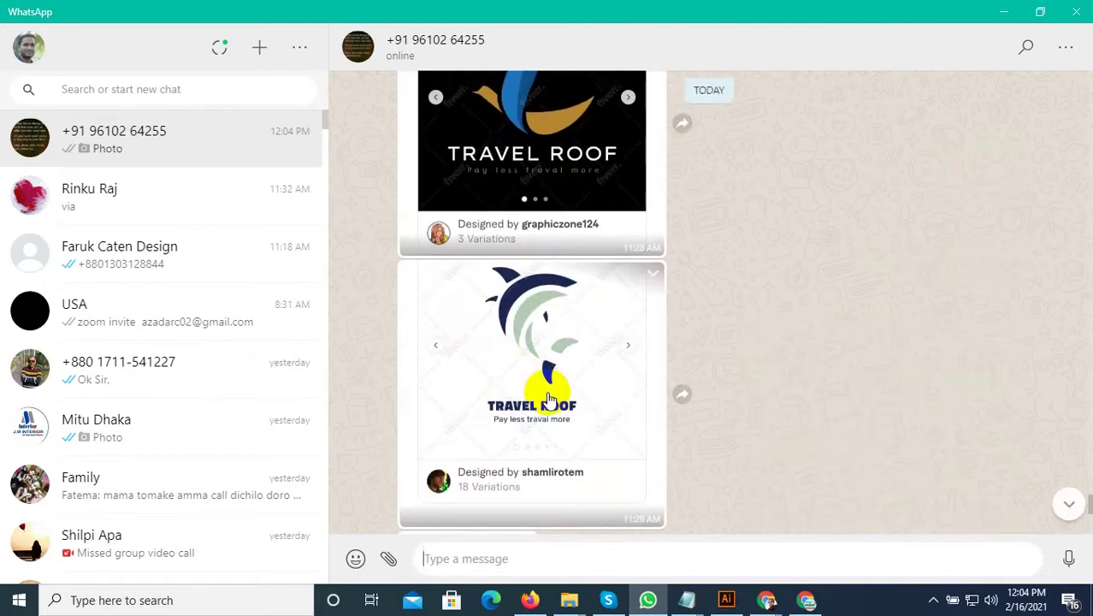
pyautogui.scroll(2, 549, 398)
pyautogui.scroll(-4, 549, 398)
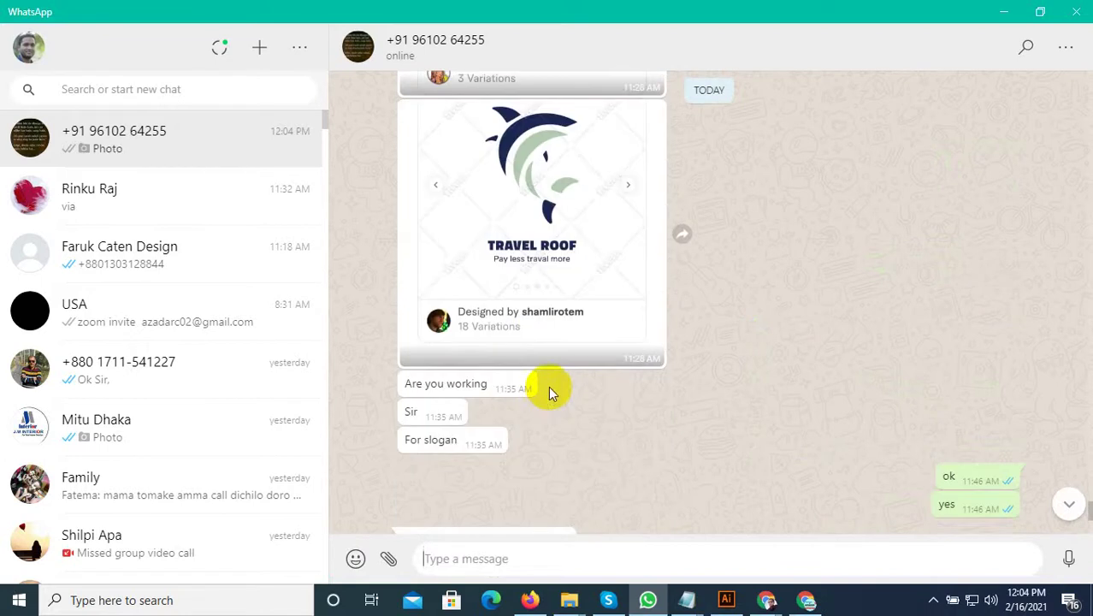
pyautogui.scroll(2, 549, 386)
pyautogui.scroll(1, 556, 394)
pyautogui.scroll(3, 569, 395)
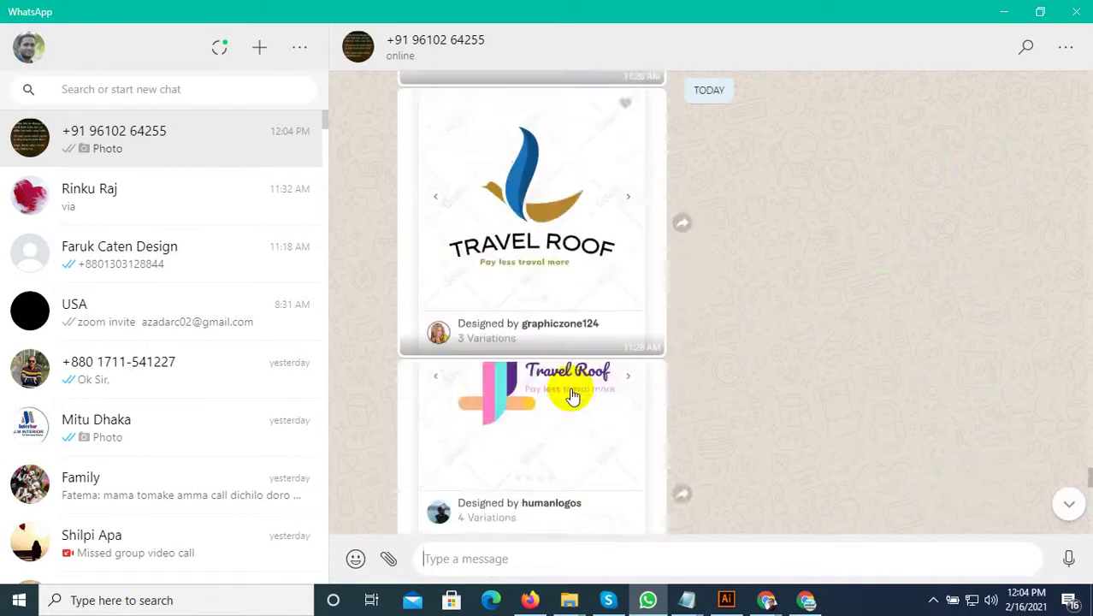
pyautogui.scroll(3, 571, 396)
pyautogui.scroll(3, 571, 396)
pyautogui.scroll(3, 571, 396)
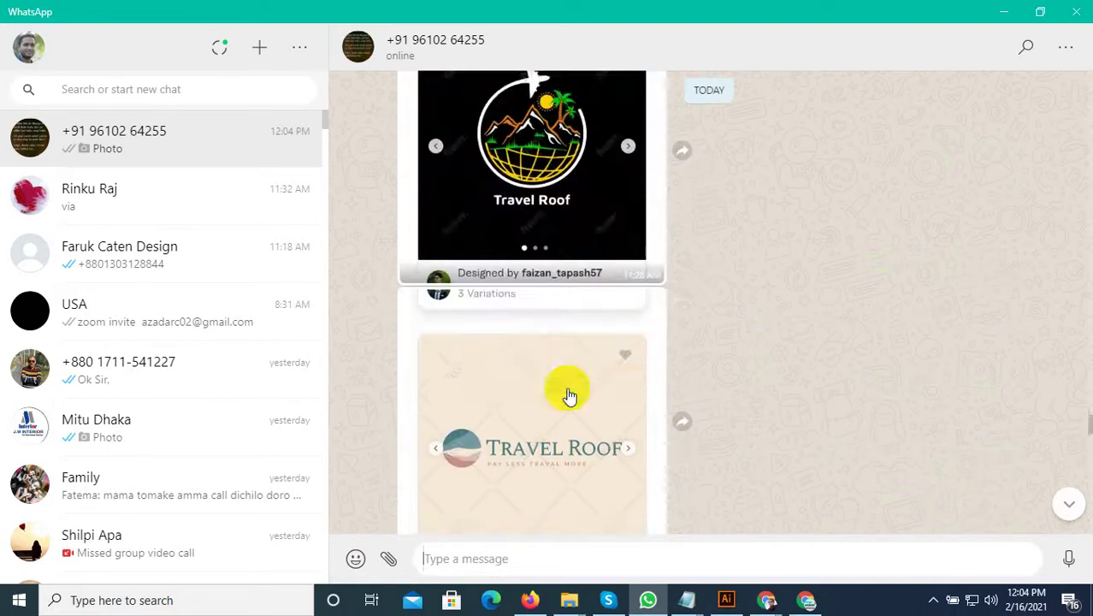
pyautogui.scroll(2, 570, 396)
pyautogui.scroll(3, 571, 396)
pyautogui.scroll(1, 571, 396)
pyautogui.scroll(3, 571, 396)
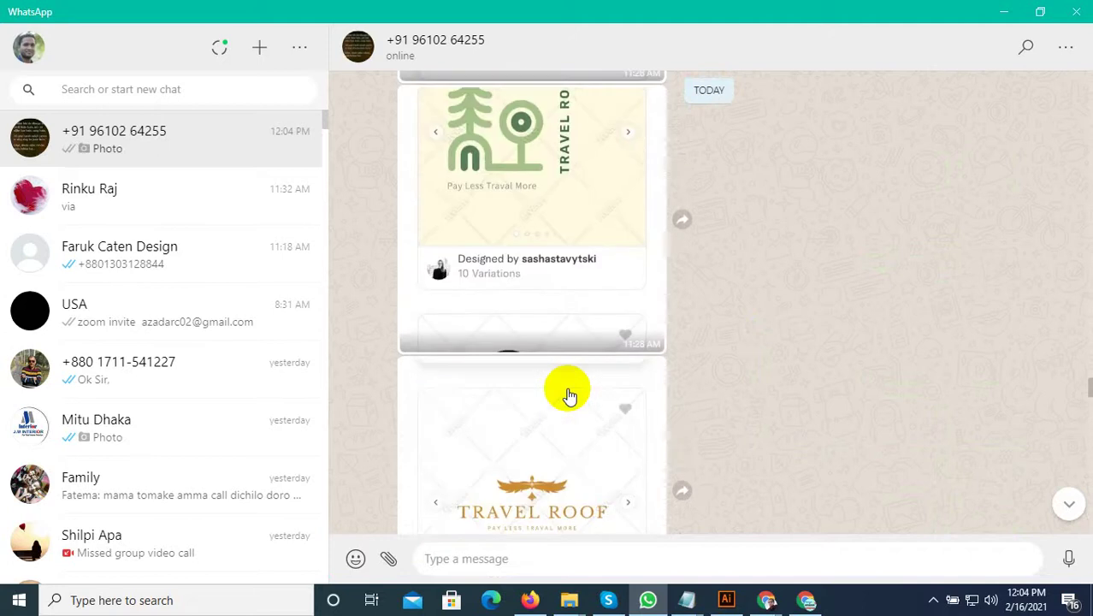
pyautogui.scroll(3, 571, 396)
pyautogui.scroll(3, 568, 390)
pyautogui.scroll(-2, 563, 397)
pyautogui.scroll(-3, 599, 444)
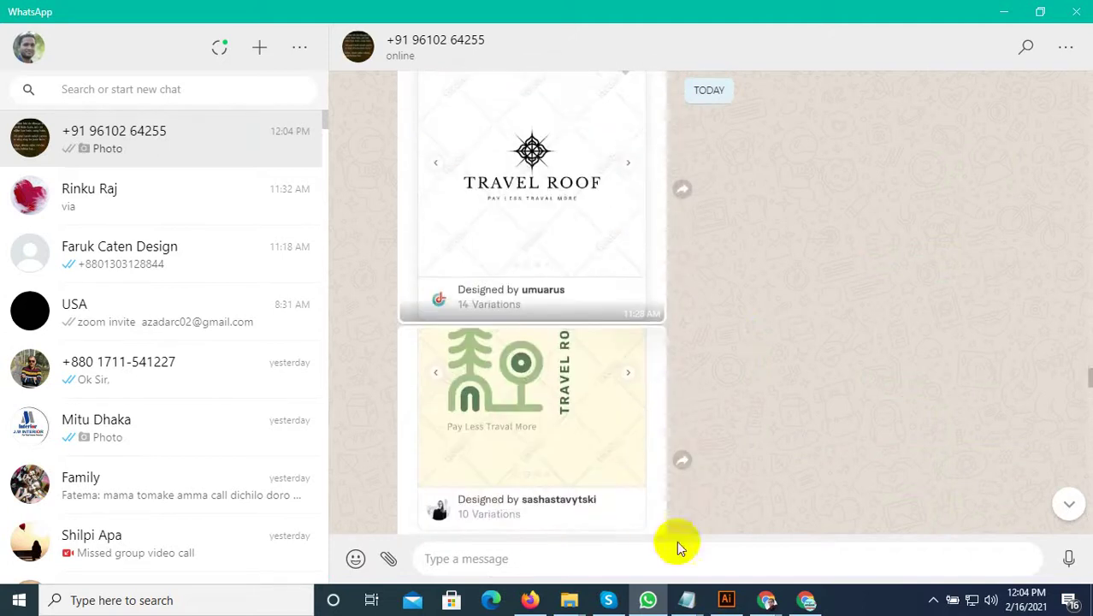
pyautogui.click(727, 601)
# Select the full TRAVEL ROOF logo minus the background and Alt-drag a copy right of the artboard.
pyautogui.scroll(2, 274, 156)
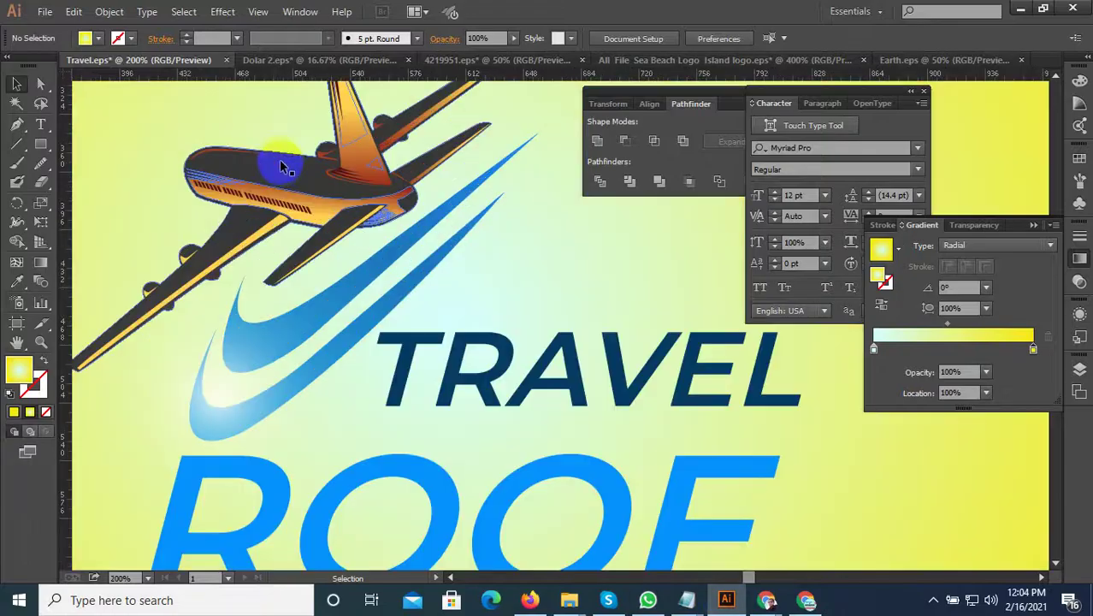
pyautogui.click(282, 168)
pyautogui.scroll(-4, 359, 239)
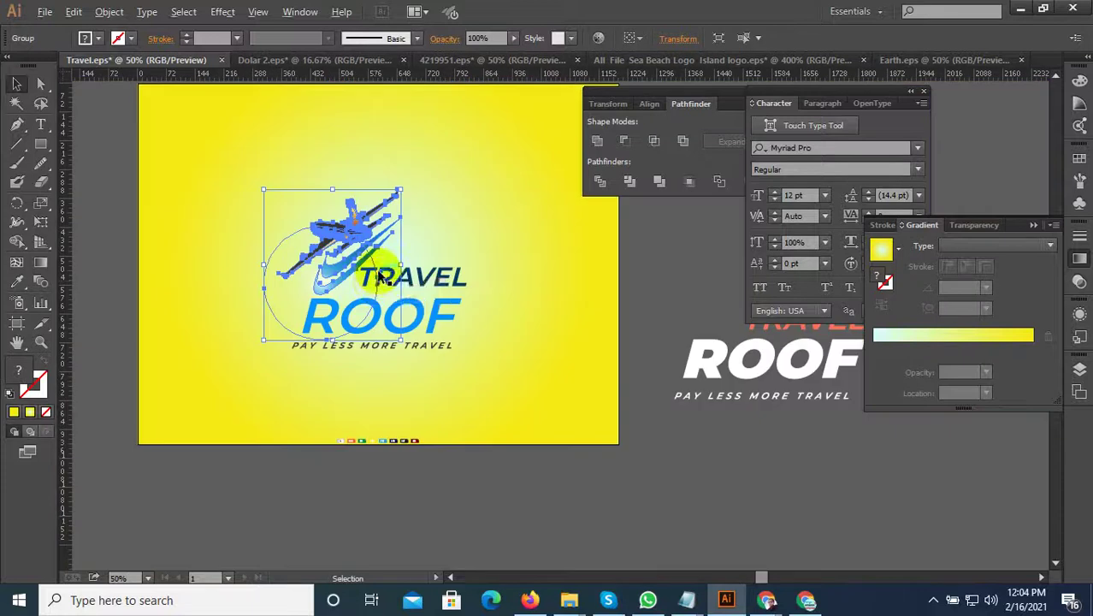
pyautogui.scroll(-2, 382, 282)
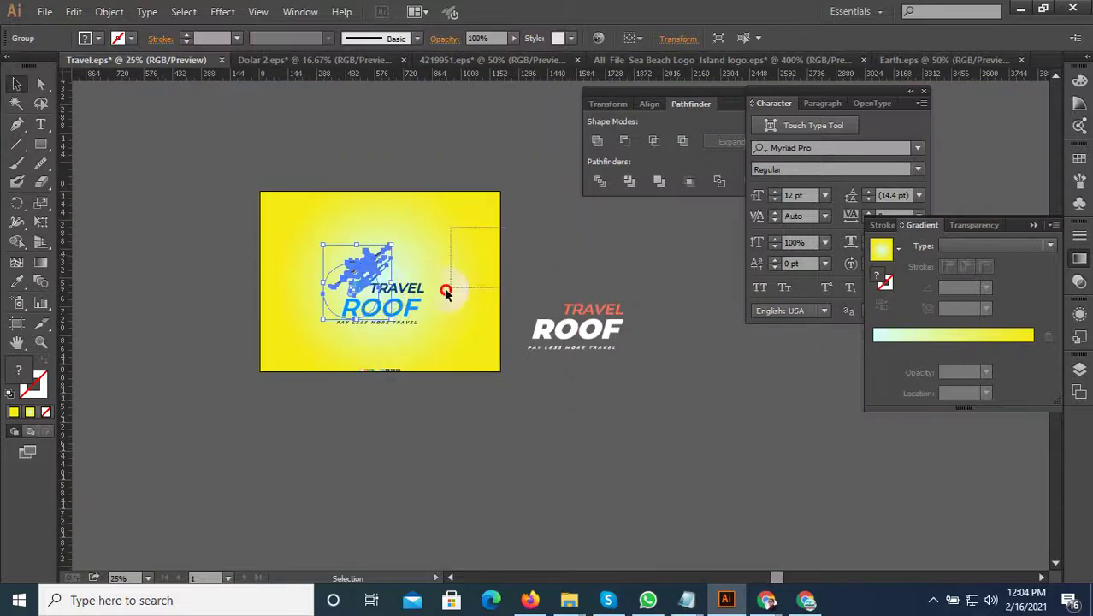
pyautogui.moveTo(503, 227)
pyautogui.mouseDown()
pyautogui.moveTo(329, 309)
pyautogui.moveTo(494, 235)
pyautogui.mouseUp()
pyautogui.keyDown('shift'); pyautogui.click(349, 346); pyautogui.keyUp('shift')
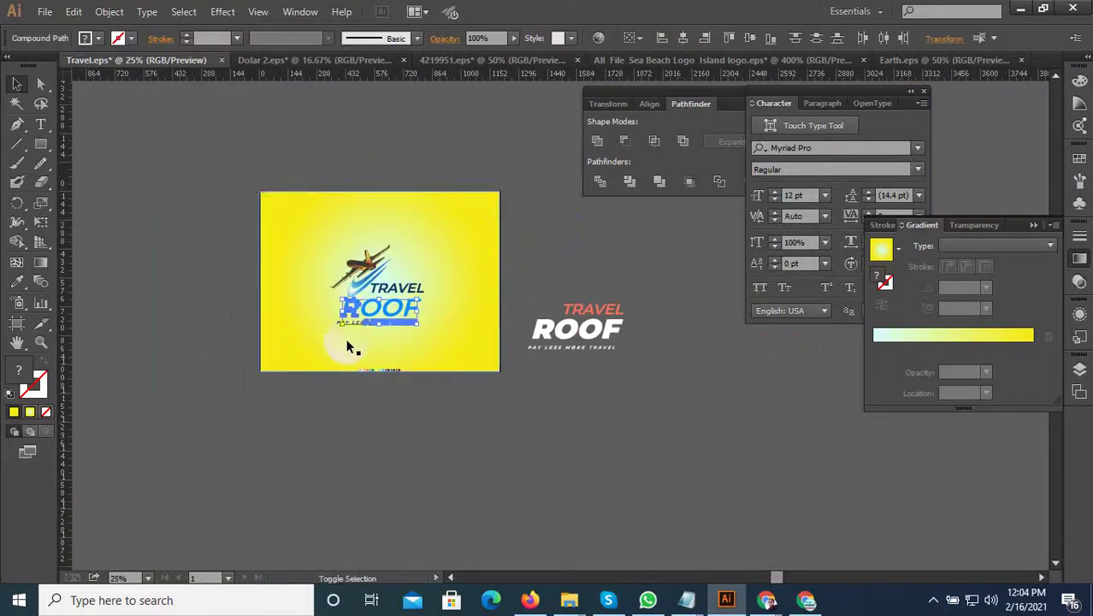
pyautogui.moveTo(446, 193); pyautogui.dragTo(301, 349)
pyautogui.moveTo(376, 282); pyautogui.dragTo(700, 274)
pyautogui.moveTo(633, 252); pyautogui.dragTo(706, 278)
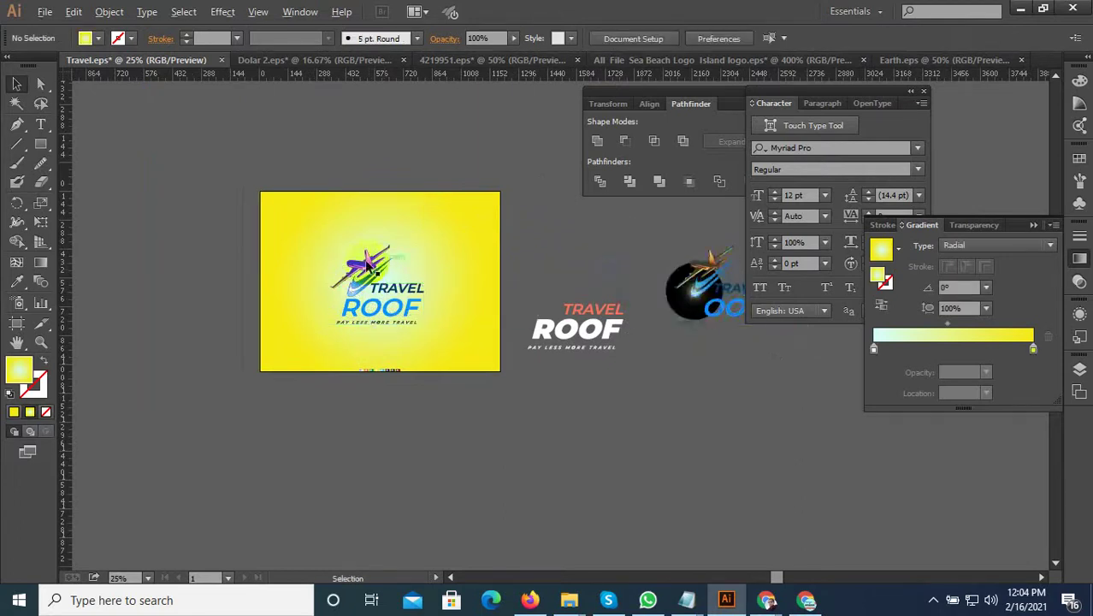
pyautogui.scroll(1, 363, 269)
pyautogui.scroll(2, 363, 270)
pyautogui.click(358, 254)
# Drill into the logo group to isolate the airplane's dark compound body path.
pyautogui.scroll(3, 358, 252)
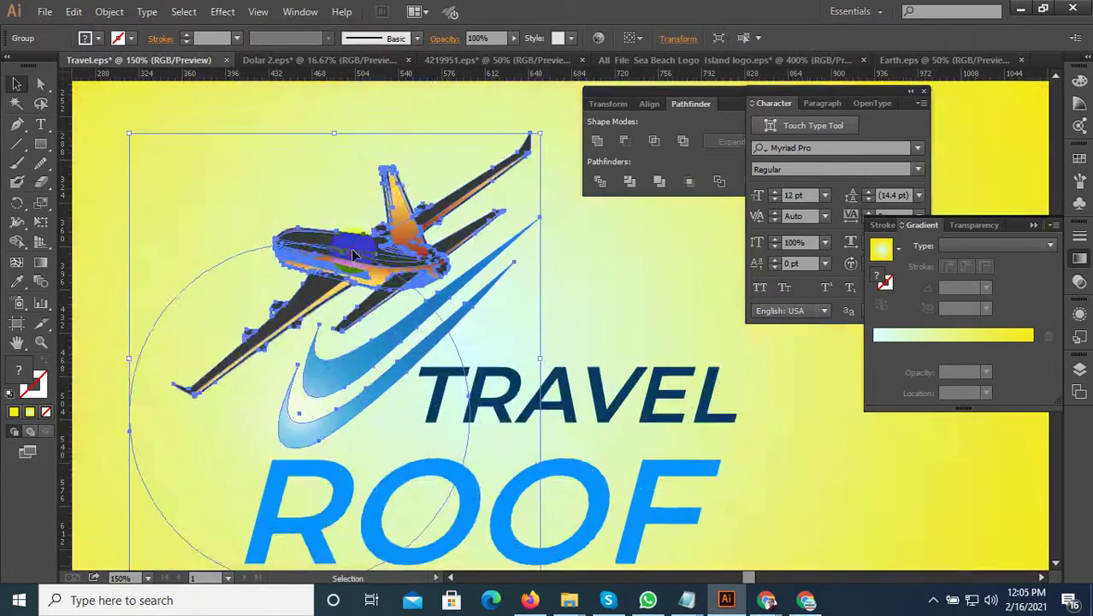
pyautogui.doubleClick(358, 245)
pyautogui.click(358, 245)
pyautogui.doubleClick(355, 238)
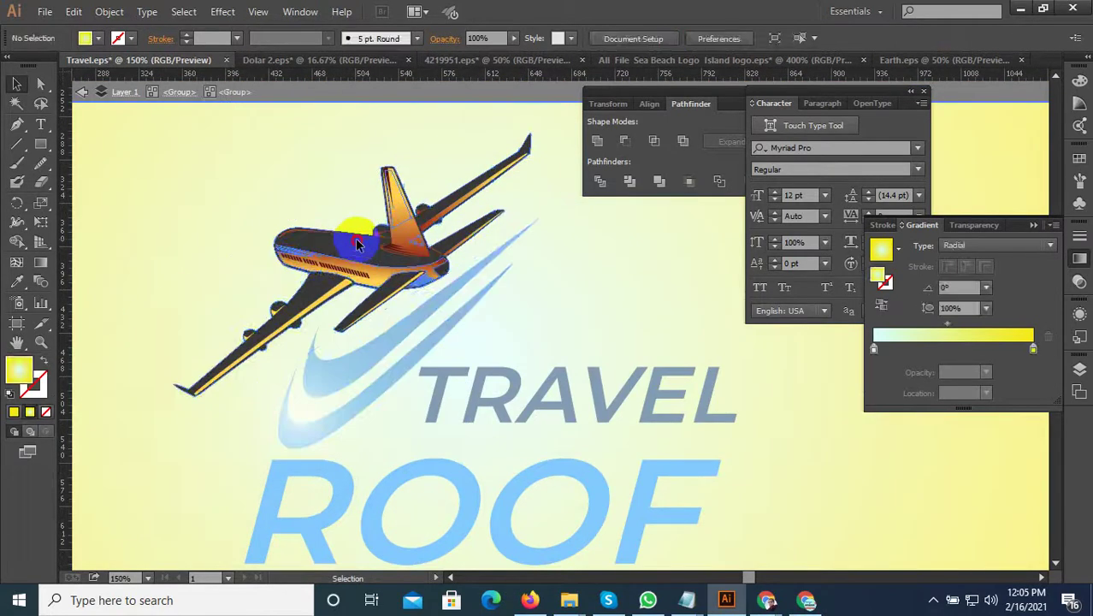
pyautogui.click(355, 239)
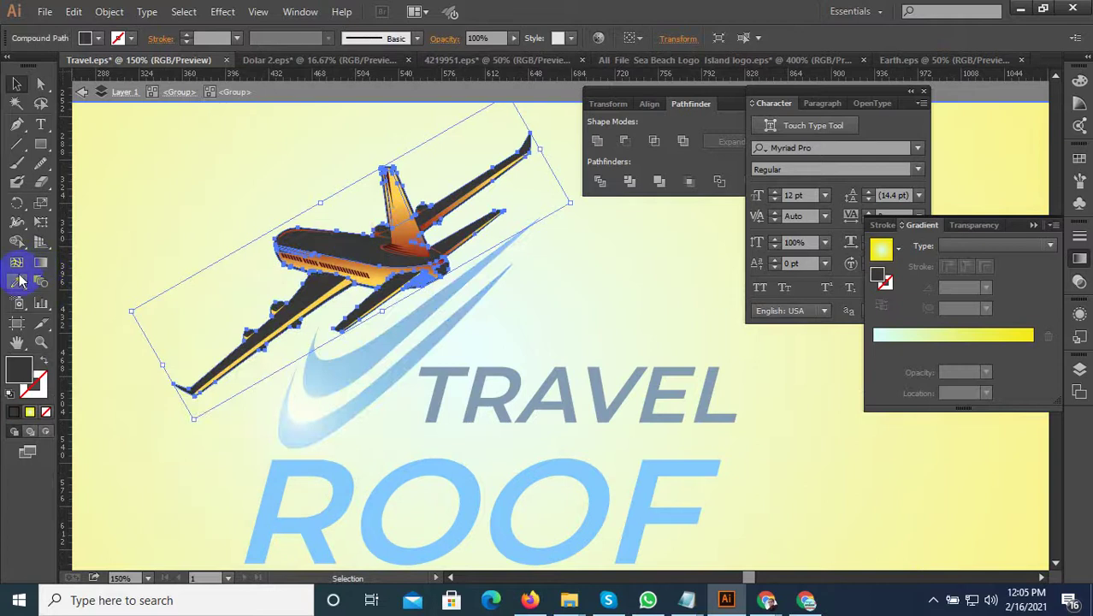
pyautogui.click(263, 259)
pyautogui.doubleClick(316, 250)
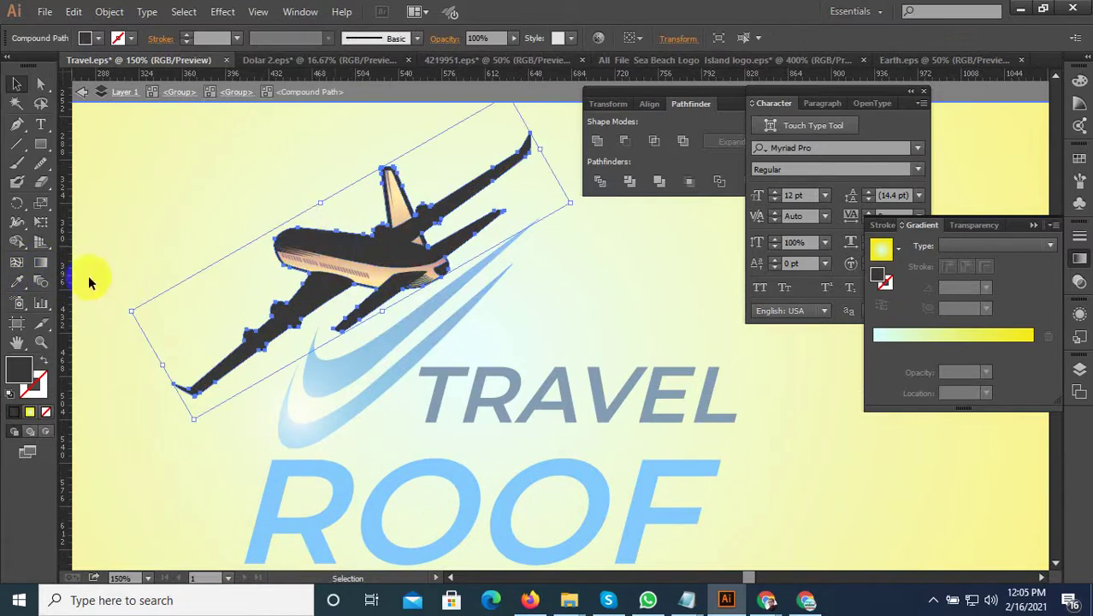
# Fill the plane body with ROOF's bright blue via the Eyedropper and exit isolation.
pyautogui.click(19, 282)
pyautogui.click(433, 468)
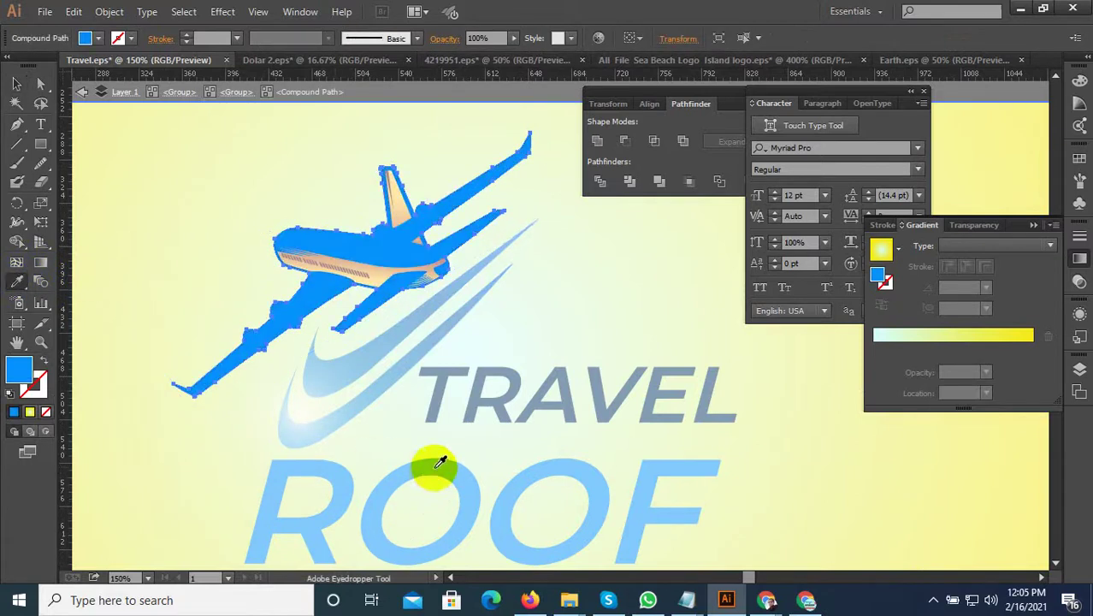
pyautogui.click(16, 83)
pyautogui.press('Escape')
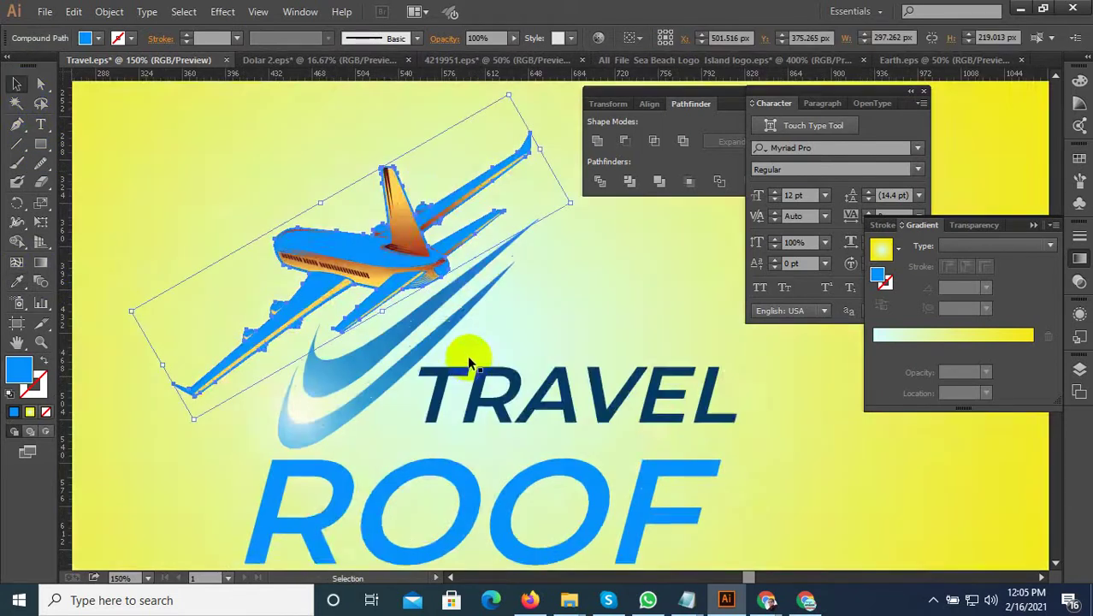
pyautogui.hotkey('ctrl', '-')
pyautogui.hotkey('ctrl', '-')
pyautogui.click(788, 443)
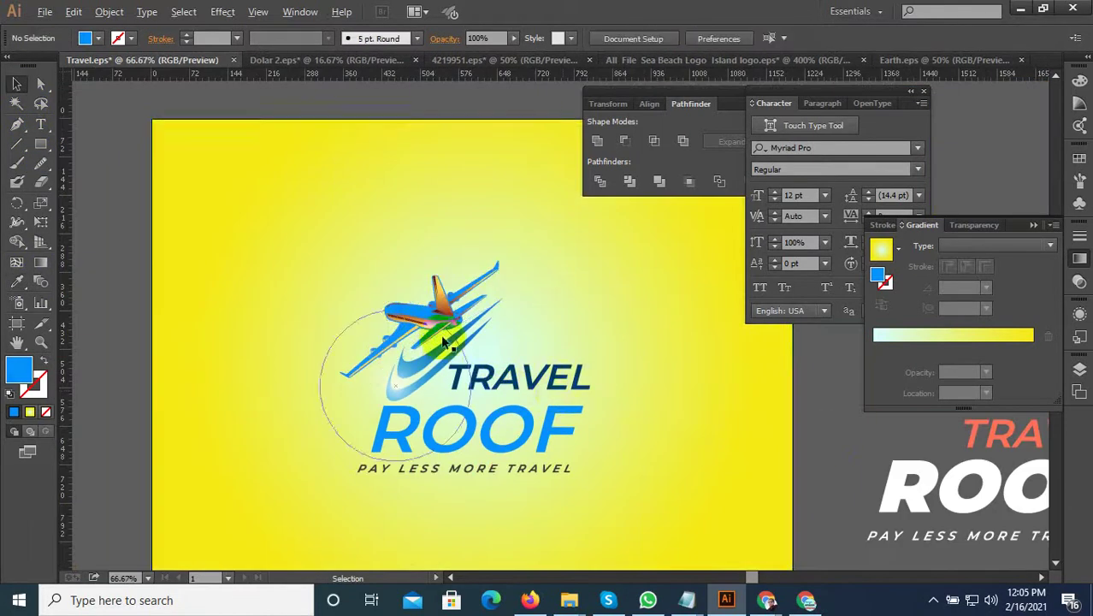
pyautogui.scroll(4, 439, 305)
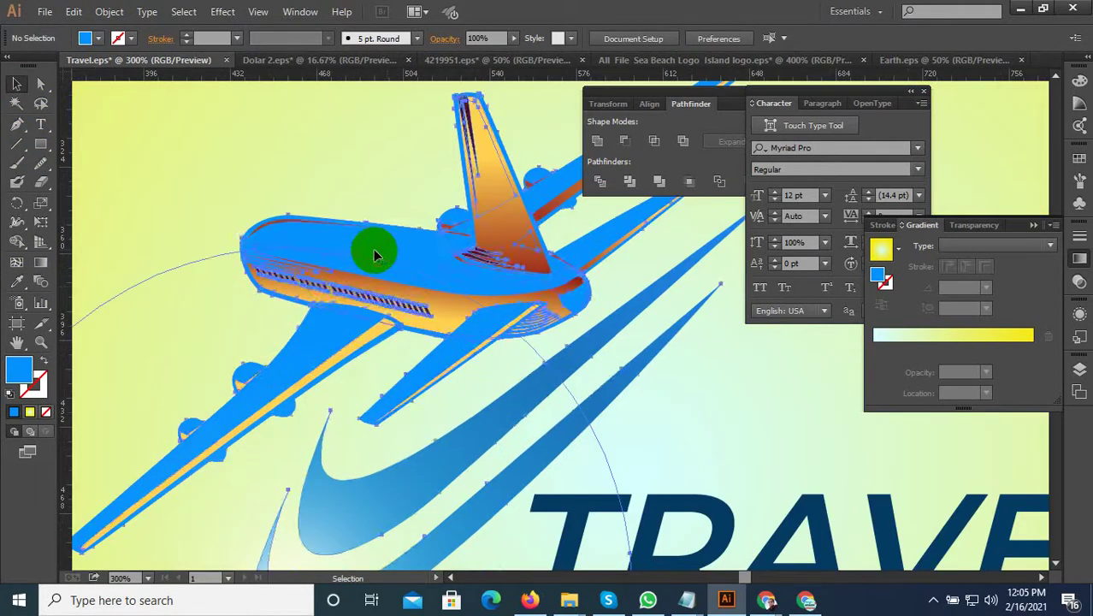
# Inside the plane group, apply the TRAVEL navy to the plane's blue compound path with the Eyedropper.
pyautogui.doubleClick(375, 254)
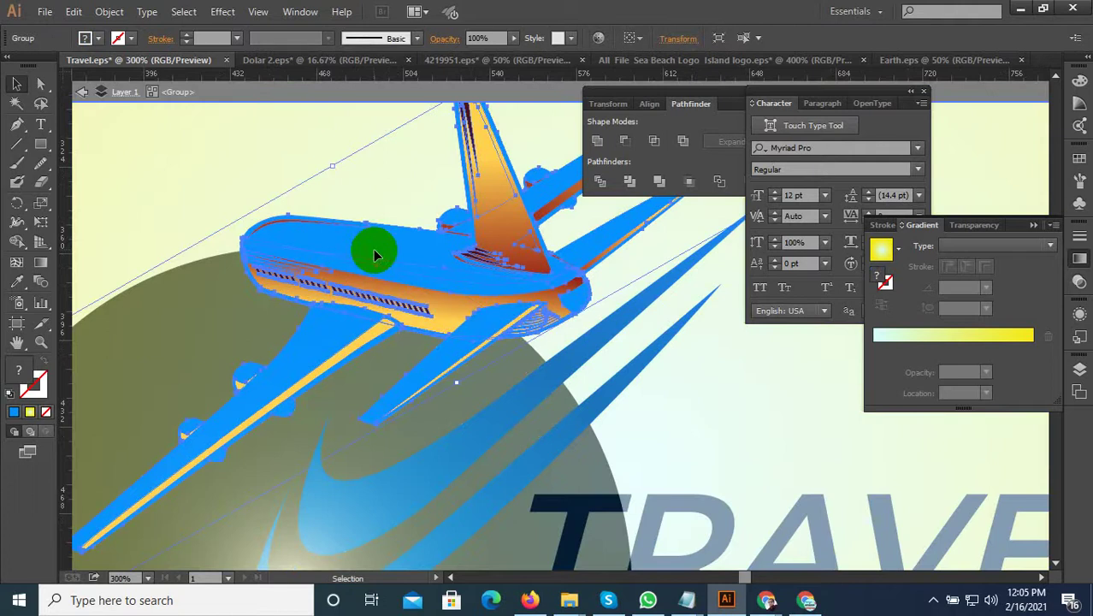
pyautogui.doubleClick(379, 243)
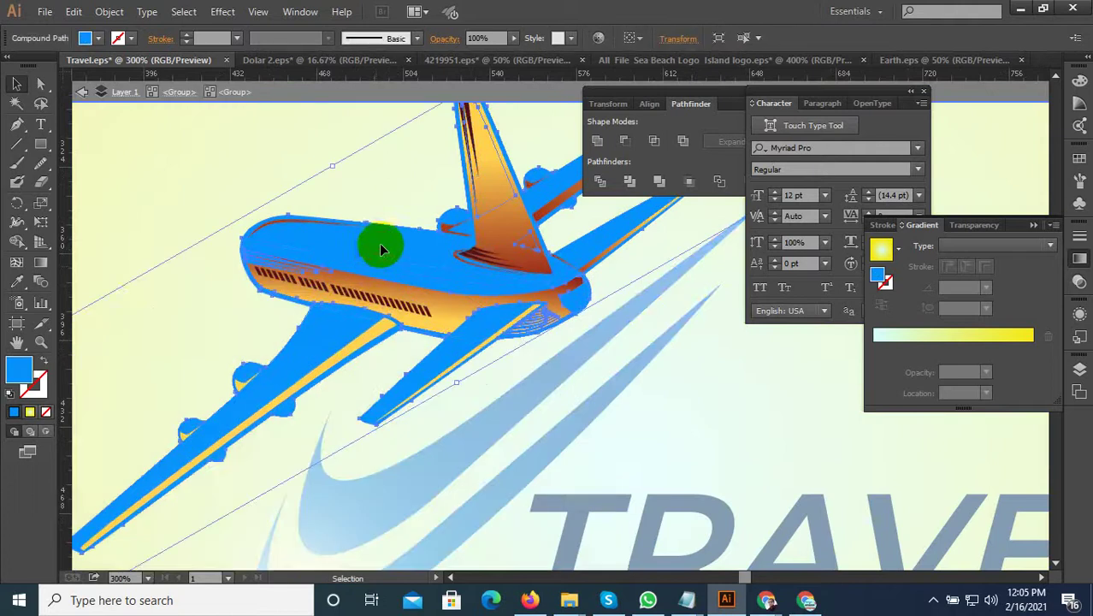
pyautogui.click(19, 283)
pyautogui.click(881, 506)
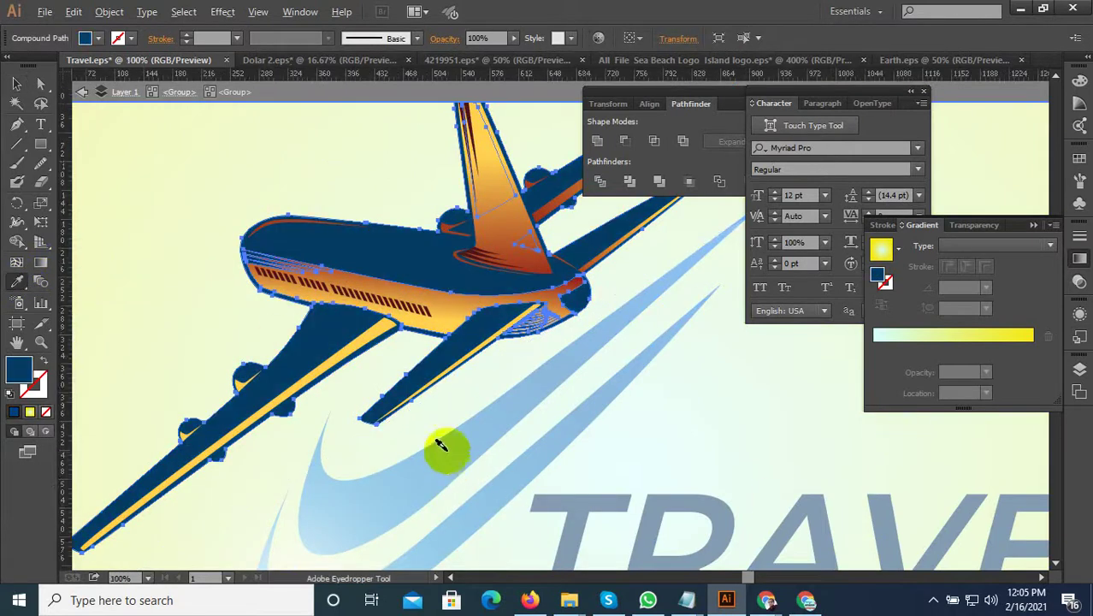
pyautogui.scroll(-2, 415, 366)
pyautogui.scroll(3, 435, 361)
pyautogui.scroll(3, 471, 361)
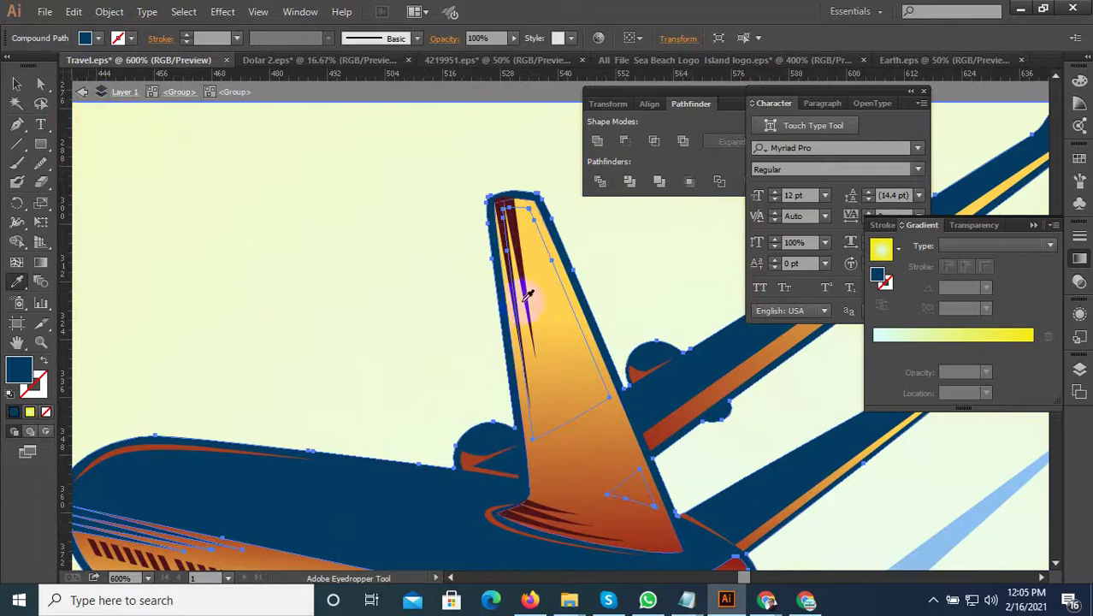
pyautogui.click(16, 83)
pyautogui.scroll(2, 531, 231)
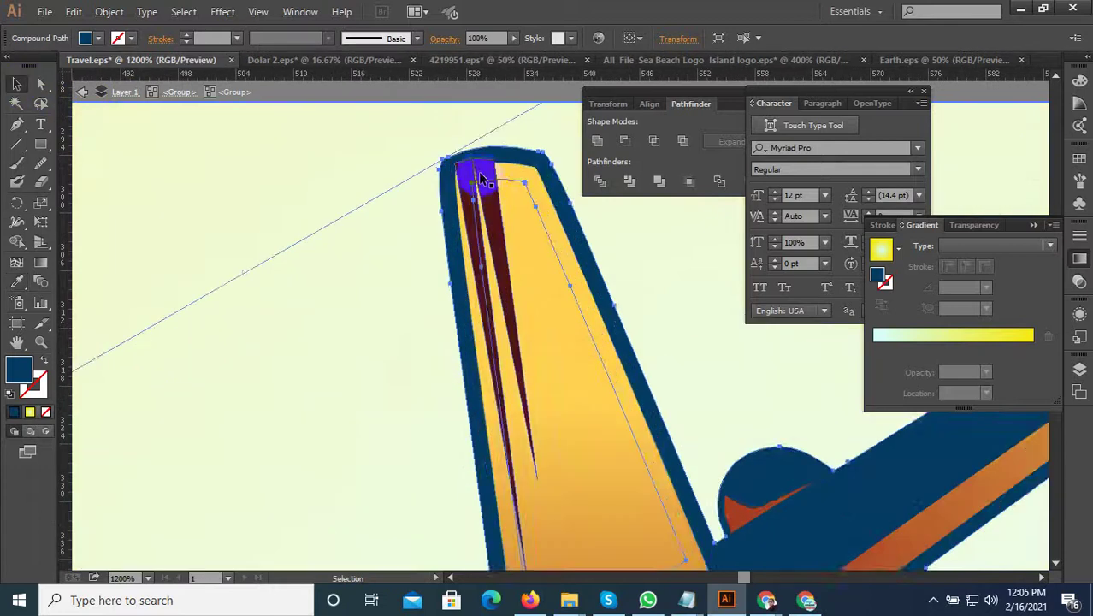
# Select the dark maroon stripe on the tail fin inside the airplane group.
pyautogui.doubleClick(481, 178)
pyautogui.click(482, 175)
pyautogui.scroll(-3, 584, 296)
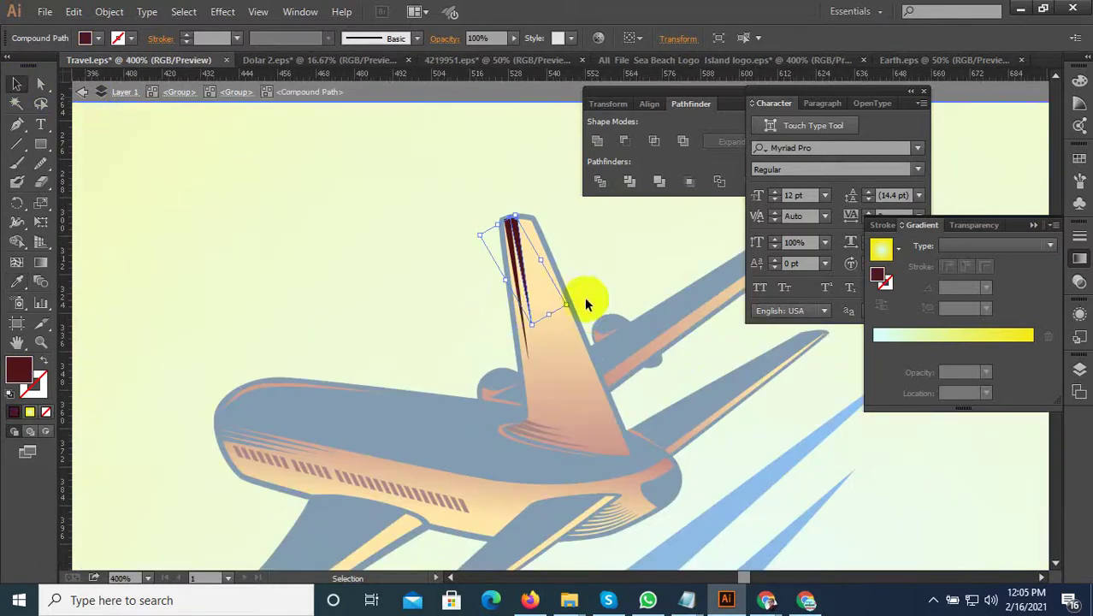
pyautogui.press('Escape')
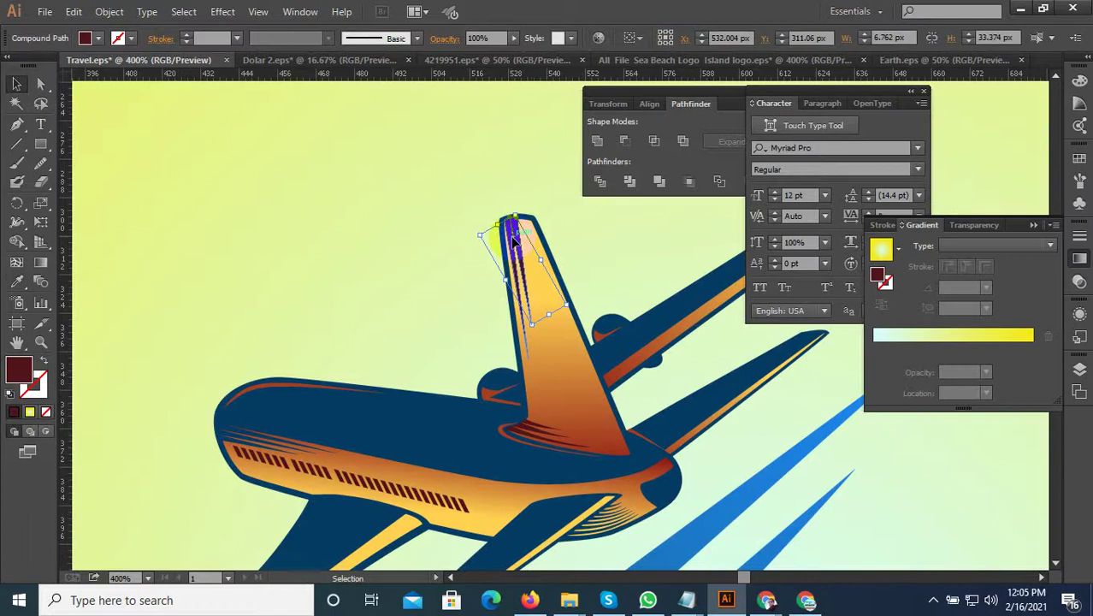
pyautogui.doubleClick(513, 243)
pyautogui.doubleClick(509, 242)
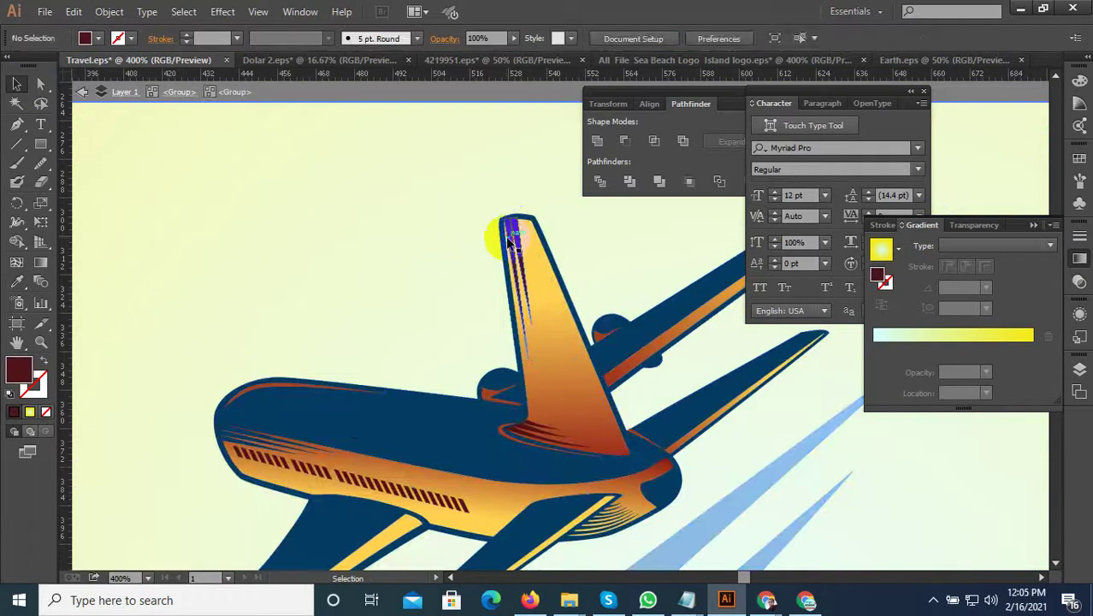
pyautogui.scroll(2, 475, 415)
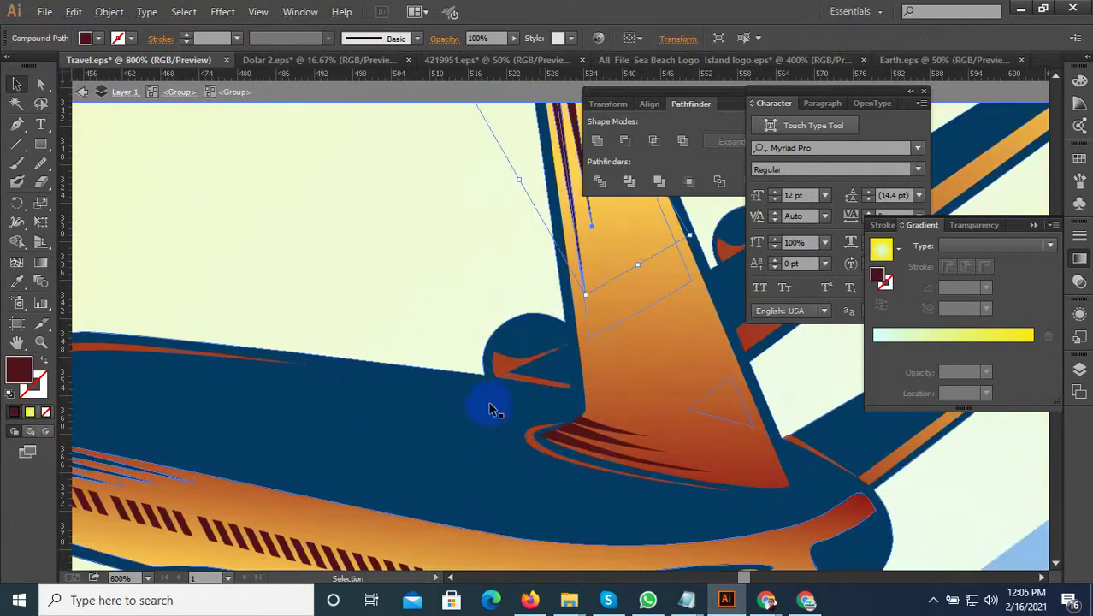
pyautogui.scroll(-3, 530, 394)
pyautogui.scroll(5, 500, 410)
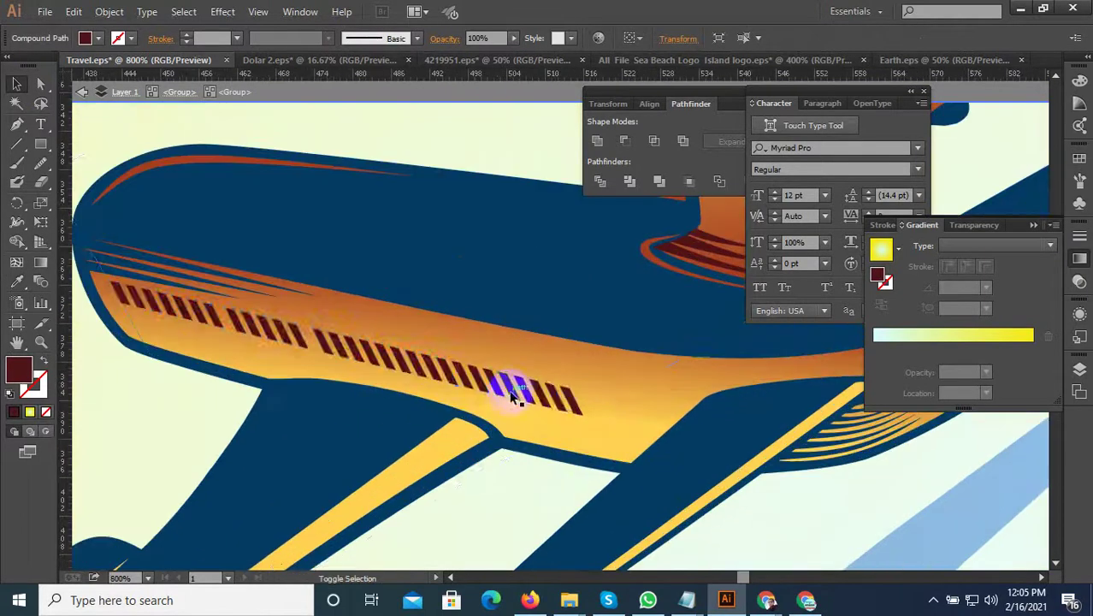
# Add the window stripe to the selection and recolour both stripes with the sampled navy blue.
pyautogui.keyDown('shift'); pyautogui.click(515, 390); pyautogui.keyUp('shift')
pyautogui.scroll(-3, 517, 410)
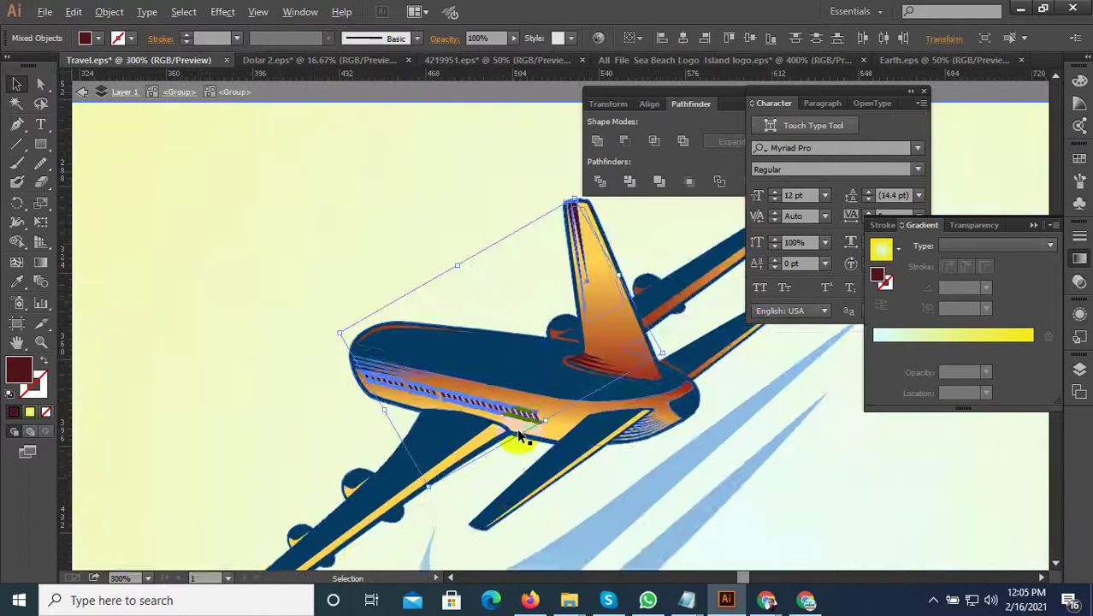
pyautogui.scroll(3, 593, 359)
pyautogui.scroll(2, 574, 346)
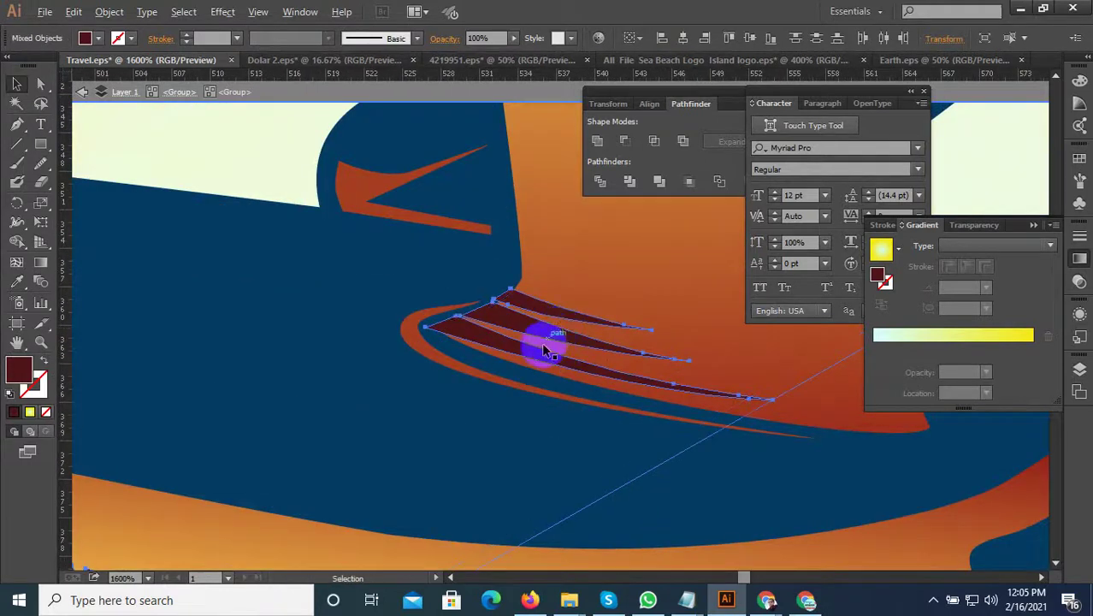
pyautogui.scroll(-2, 541, 342)
pyautogui.scroll(-2, 547, 359)
pyautogui.scroll(2, 563, 403)
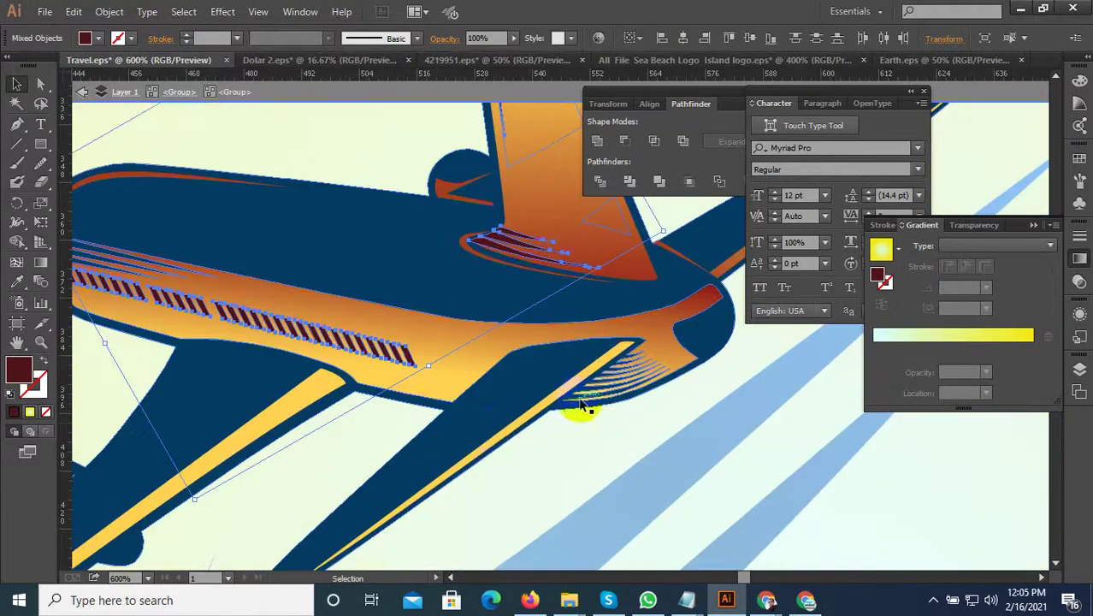
pyautogui.click(16, 281)
pyautogui.click(216, 252)
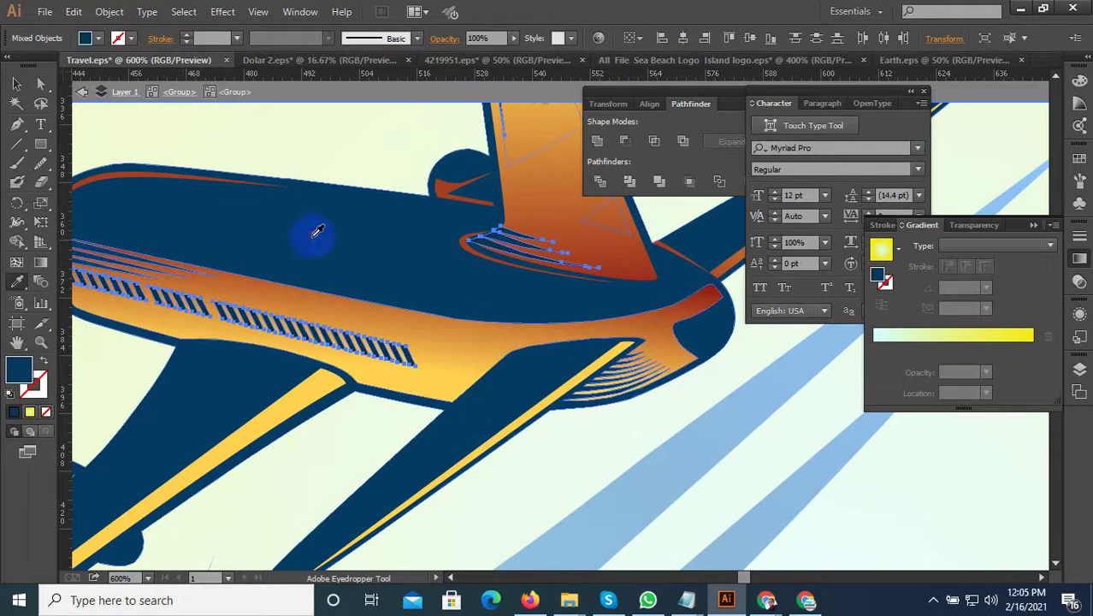
pyautogui.scroll(-3, 480, 415)
# Exit isolation mode for the airplane group.
pyautogui.click(15, 84)
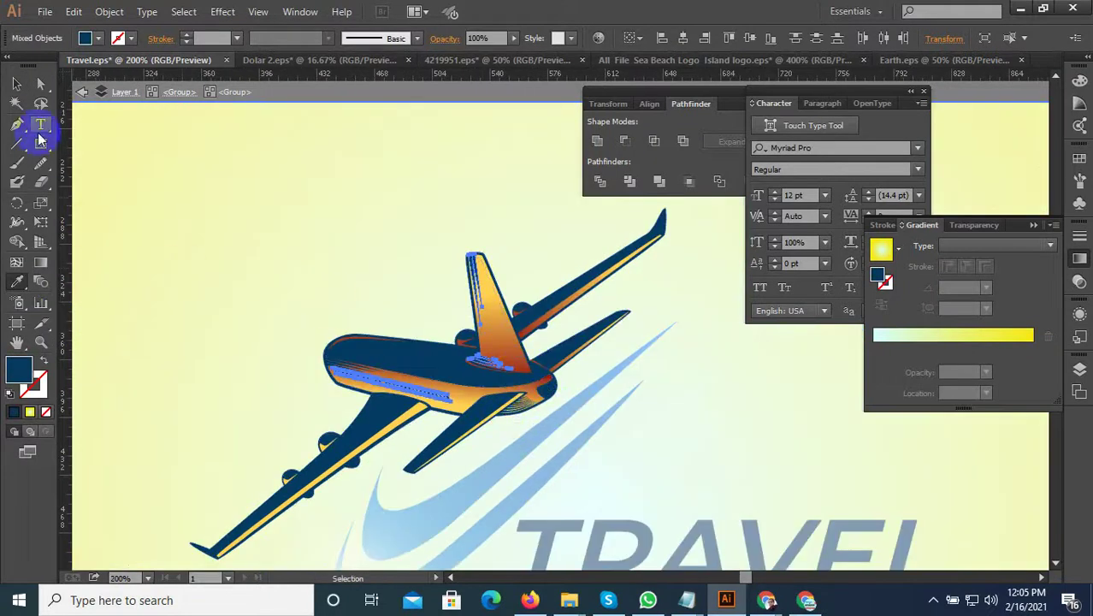
pyautogui.rightClick(475, 272)
pyautogui.click(530, 360)
# Finish editing the plane and clear the selection.
pyautogui.doubleClick(363, 275)
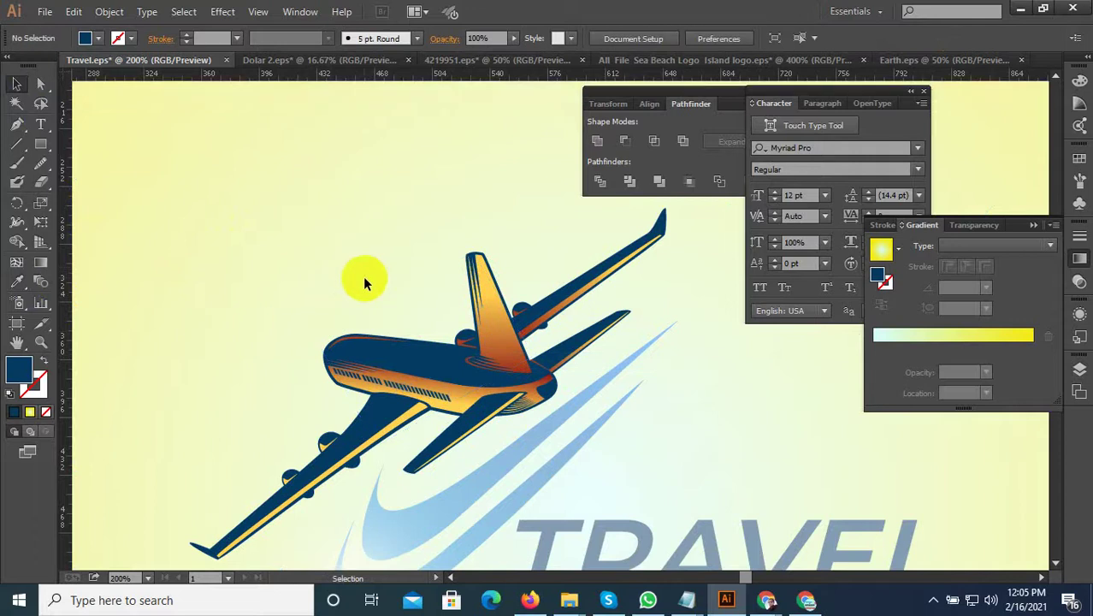
pyautogui.scroll(-1, 362, 275)
pyautogui.scroll(-3, 525, 428)
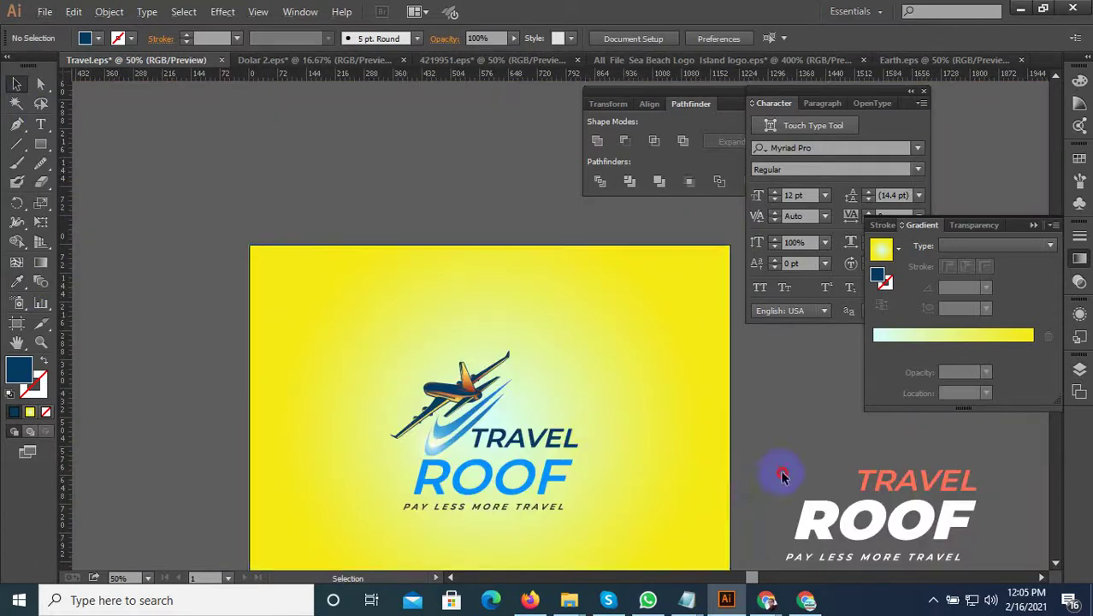
pyautogui.scroll(2, 599, 542)
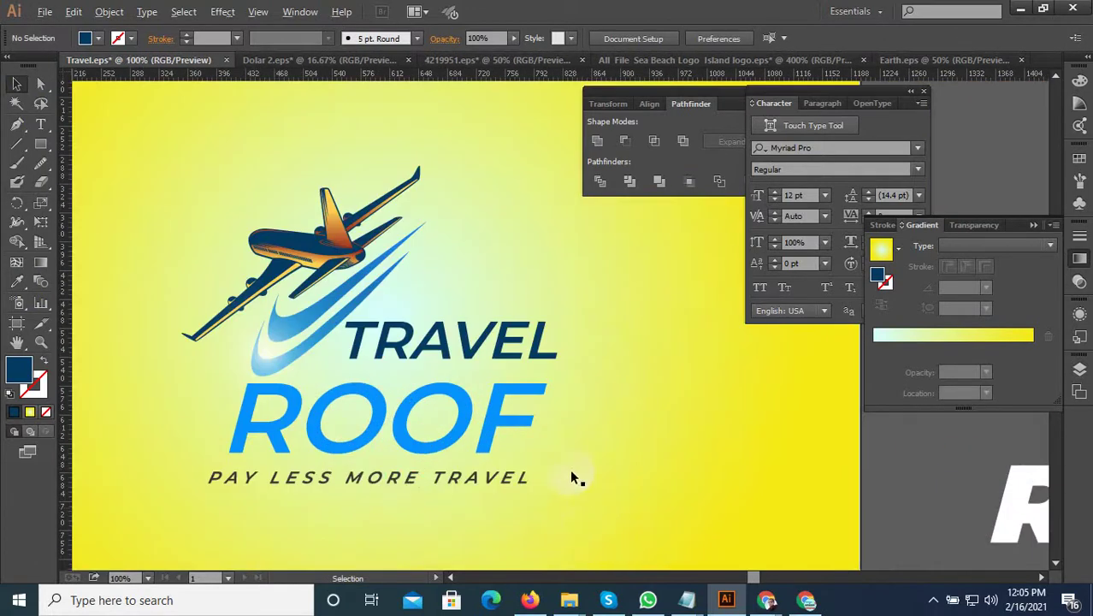
pyautogui.scroll(-1, 571, 477)
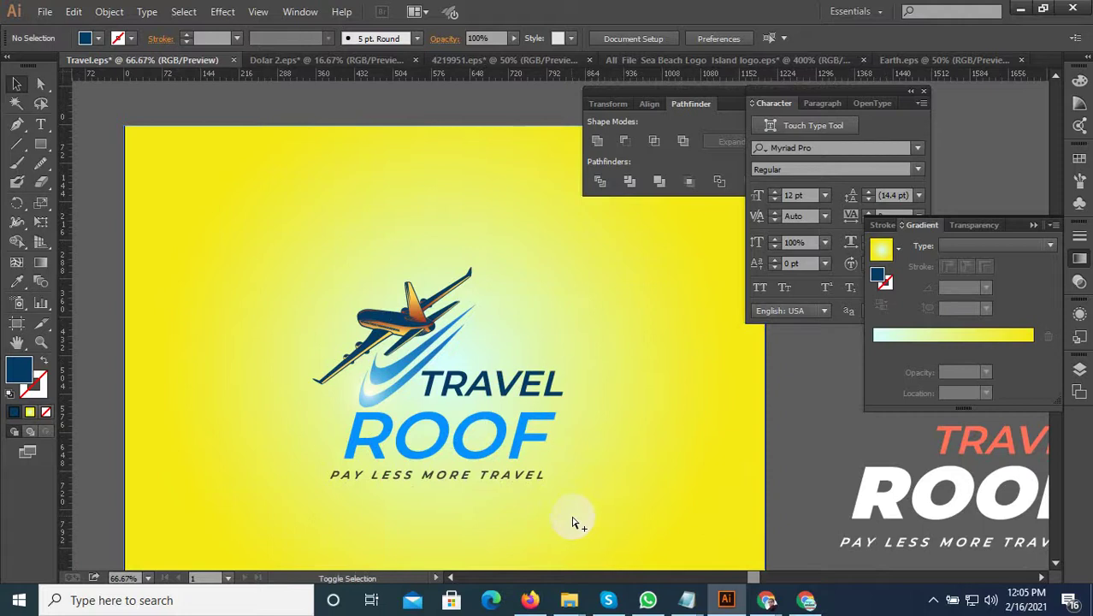
# Save the poster for web as Travel-2 in the Travel folder, renaming it from Travel-1.
pyautogui.hotkey('ctrl', 'alt', 'shift', 's')
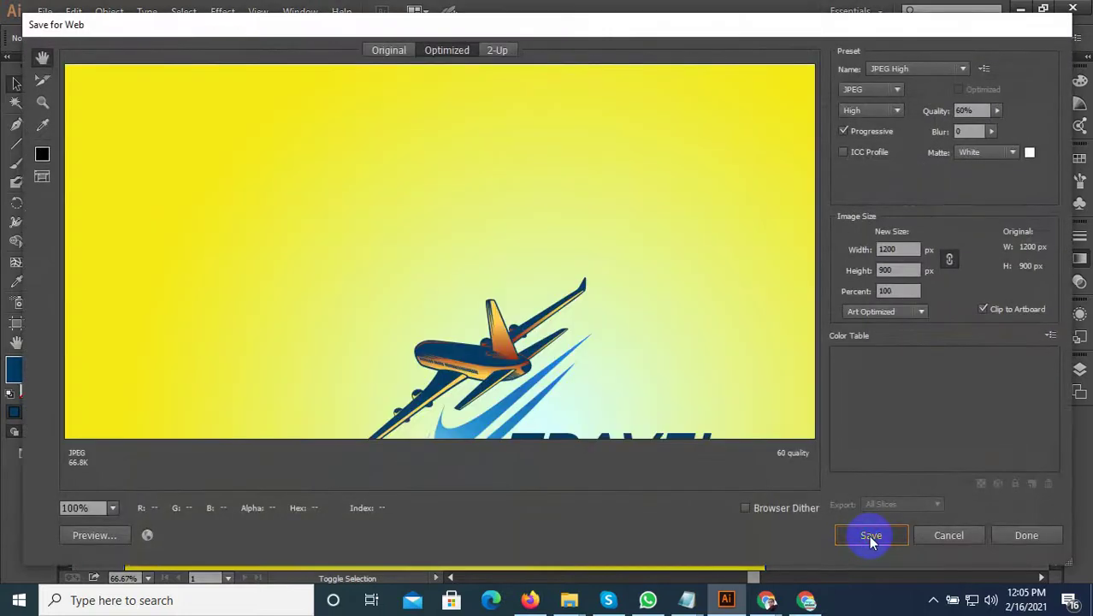
pyautogui.click(868, 536)
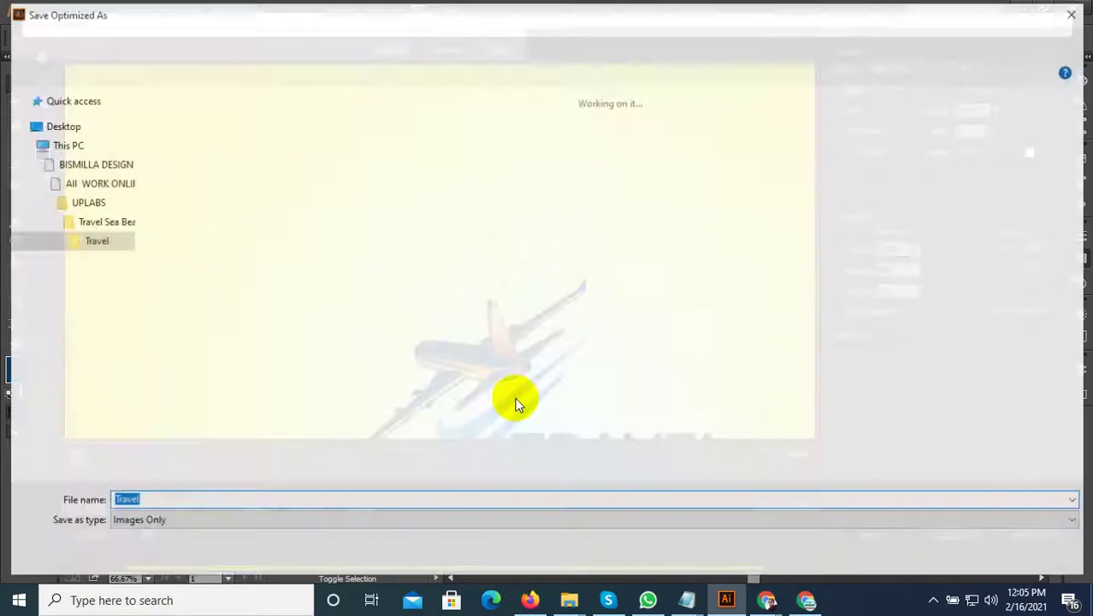
pyautogui.rightClick(288, 166)
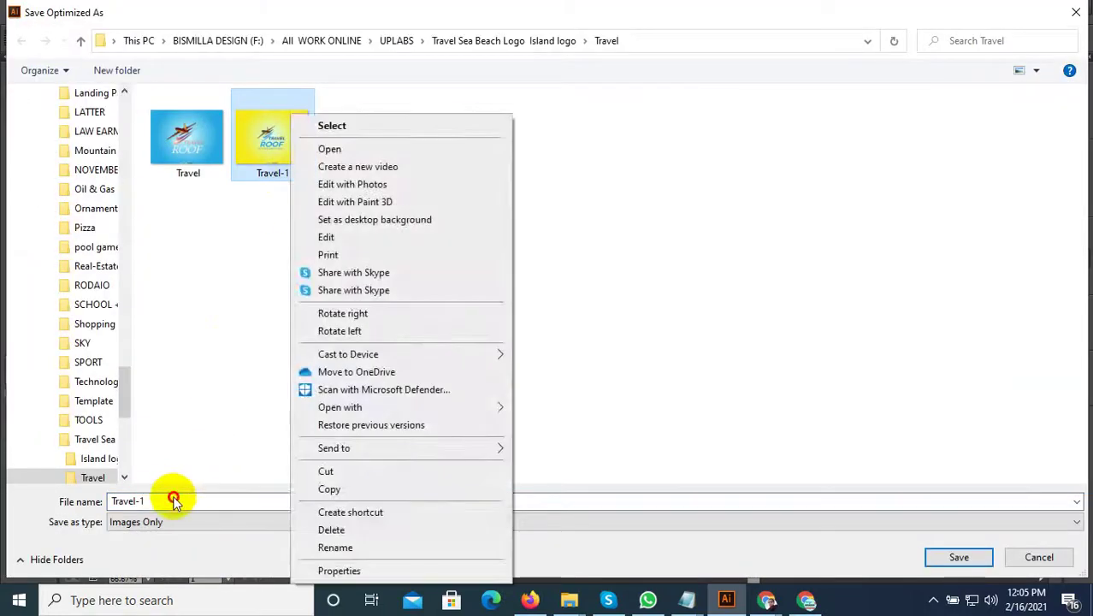
pyautogui.click(174, 500)
pyautogui.press('BackSpace')
pyautogui.write('2')
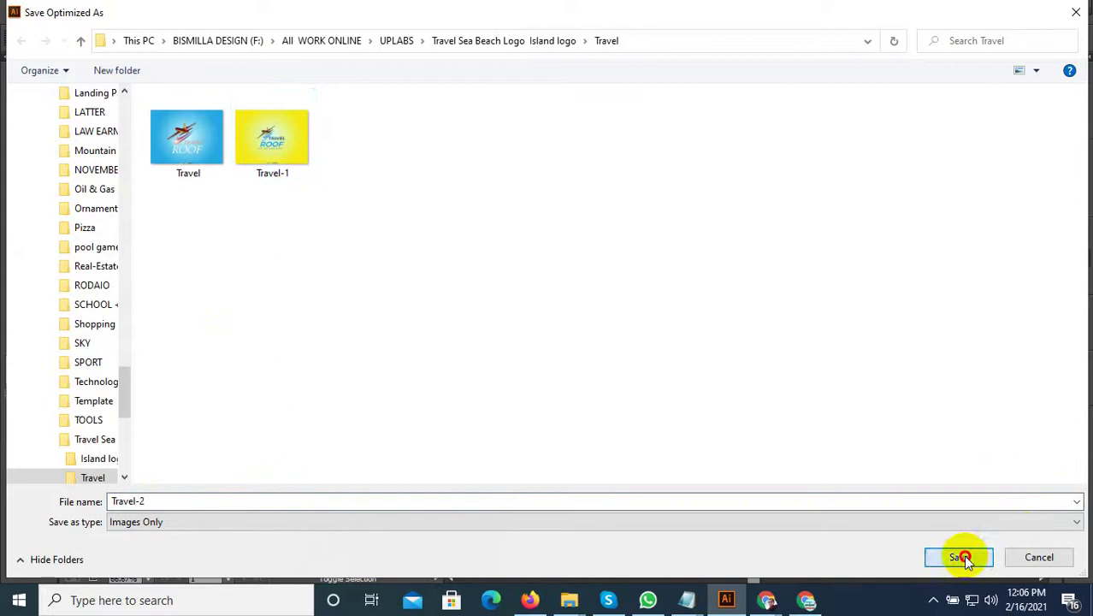
pyautogui.click(961, 557)
pyautogui.scroll(-3, 513, 313)
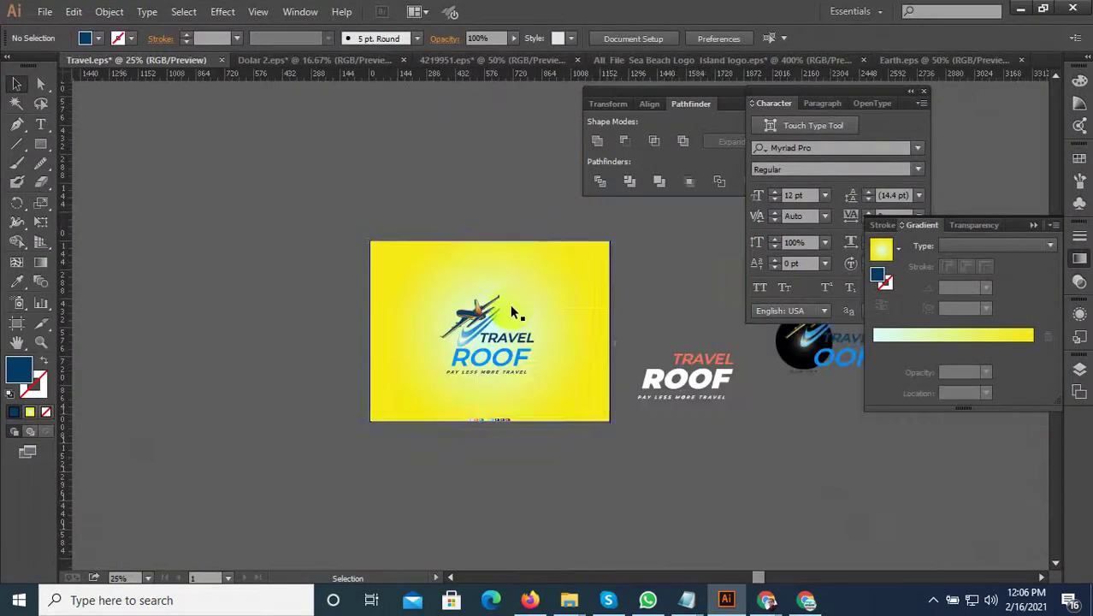
# Attach Travel-2 as a photo in the WhatsApp chat and send it.
pyautogui.click(647, 600)
pyautogui.scroll(-4, 604, 393)
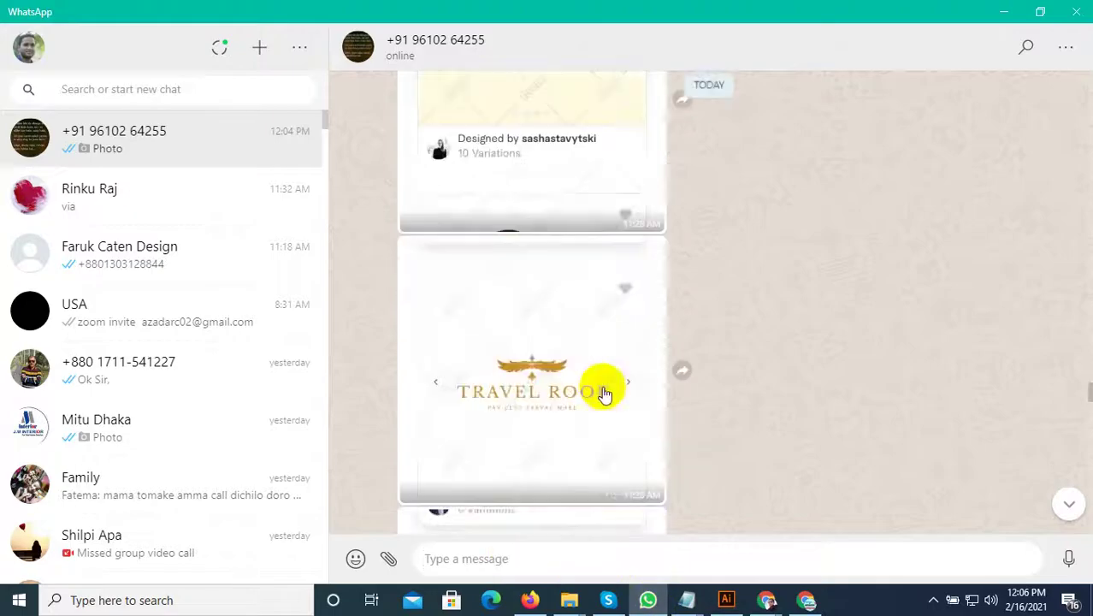
pyautogui.scroll(-3, 599, 402)
pyautogui.scroll(-3, 611, 428)
pyautogui.scroll(-3, 668, 431)
pyautogui.scroll(-3, 812, 423)
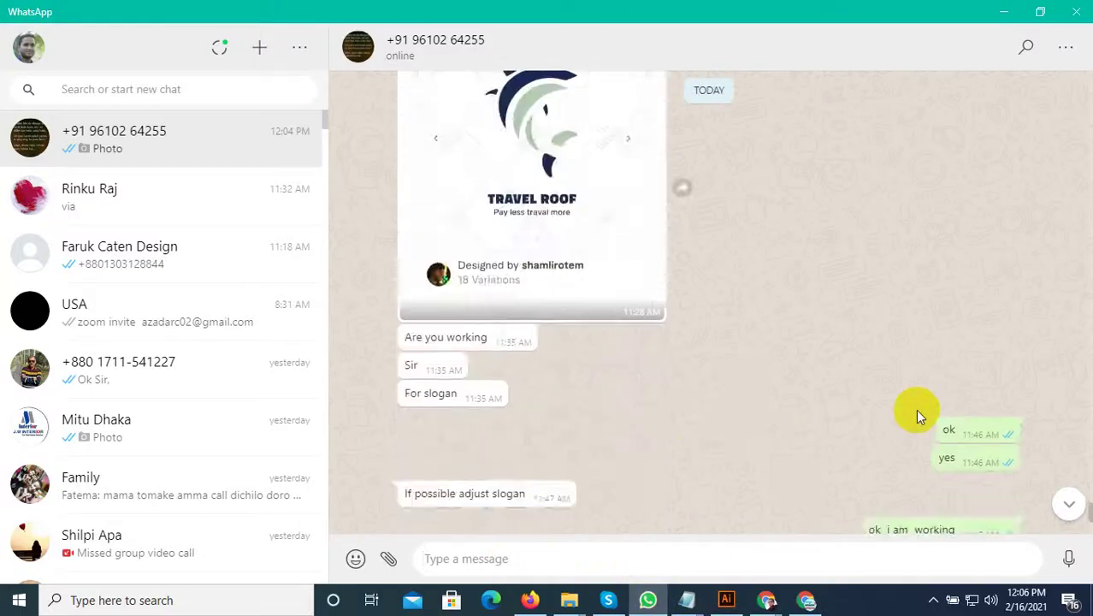
pyautogui.scroll(-3, 915, 409)
pyautogui.click(389, 558)
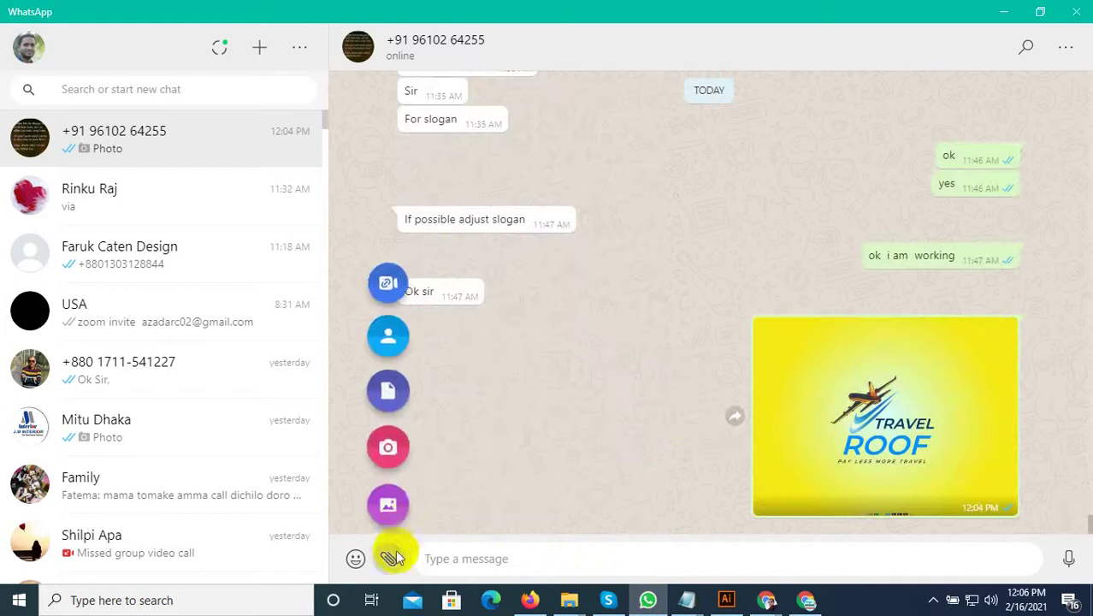
pyautogui.click(390, 504)
pyautogui.doubleClick(354, 171)
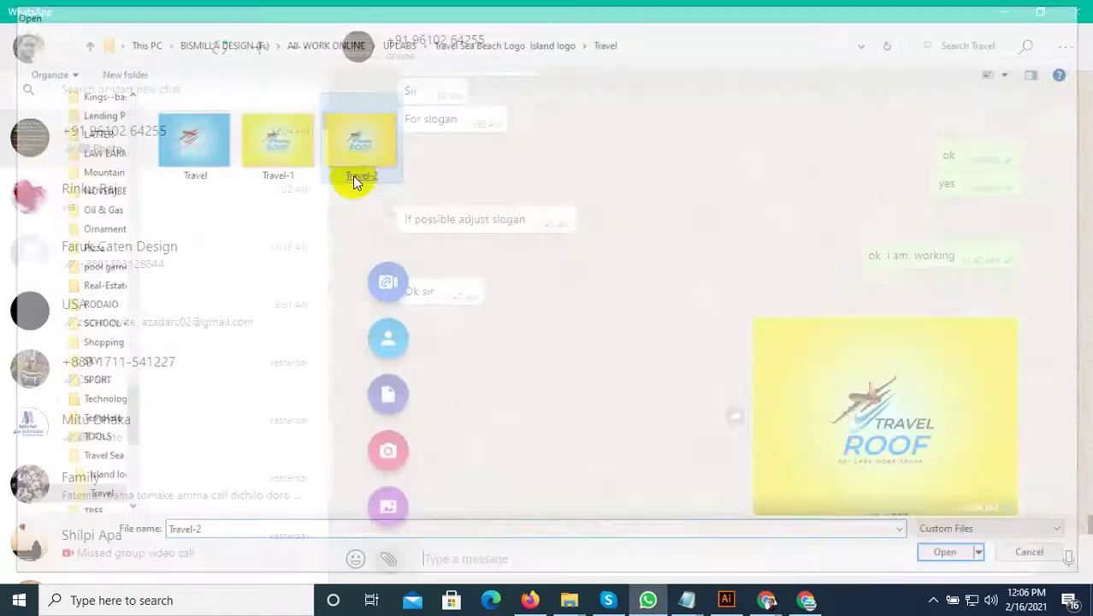
pyautogui.press('Return')
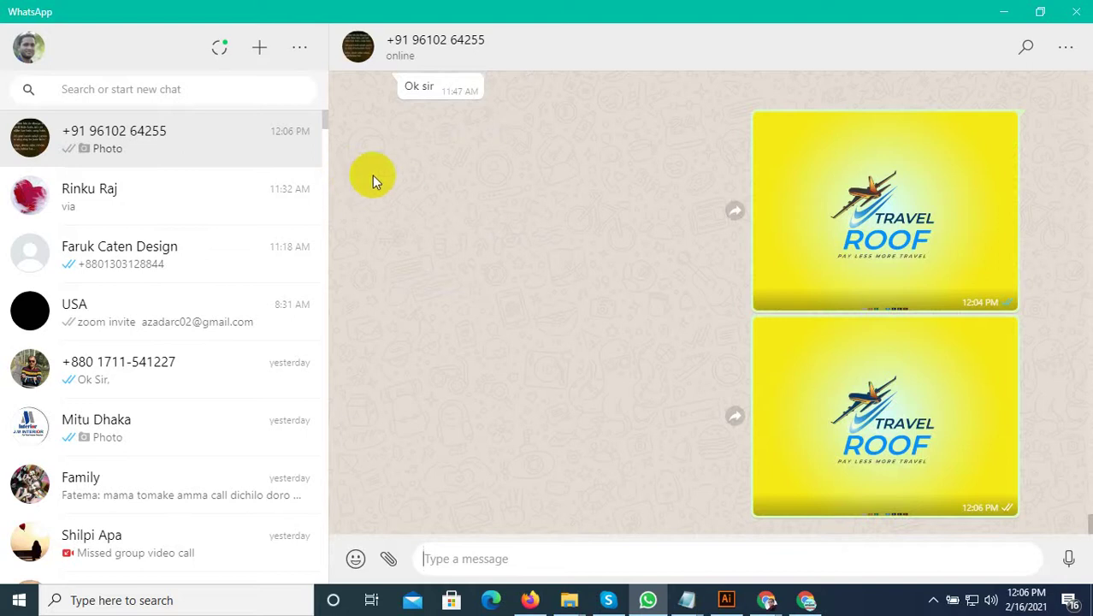
# Switch to the Dolar 2 document and select its small red badge.
pyautogui.click(726, 600)
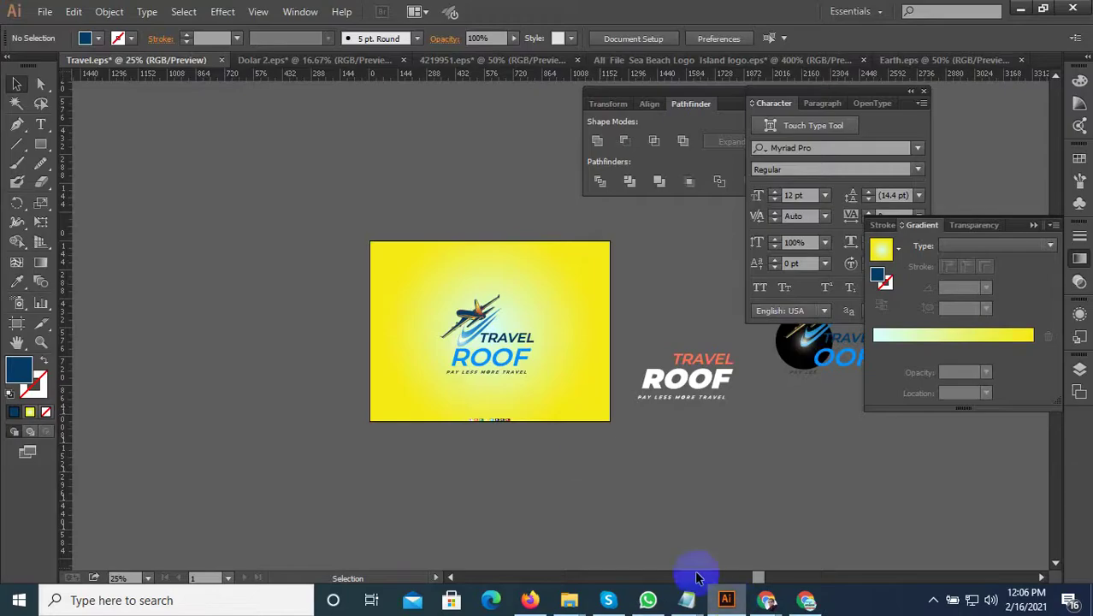
pyautogui.click(483, 60)
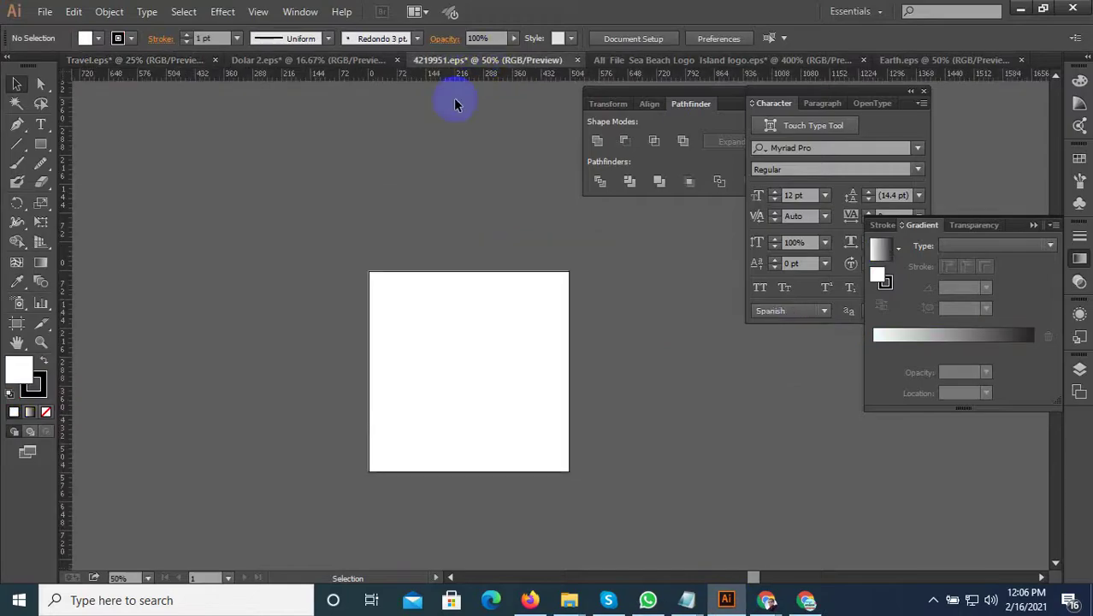
pyautogui.click(334, 58)
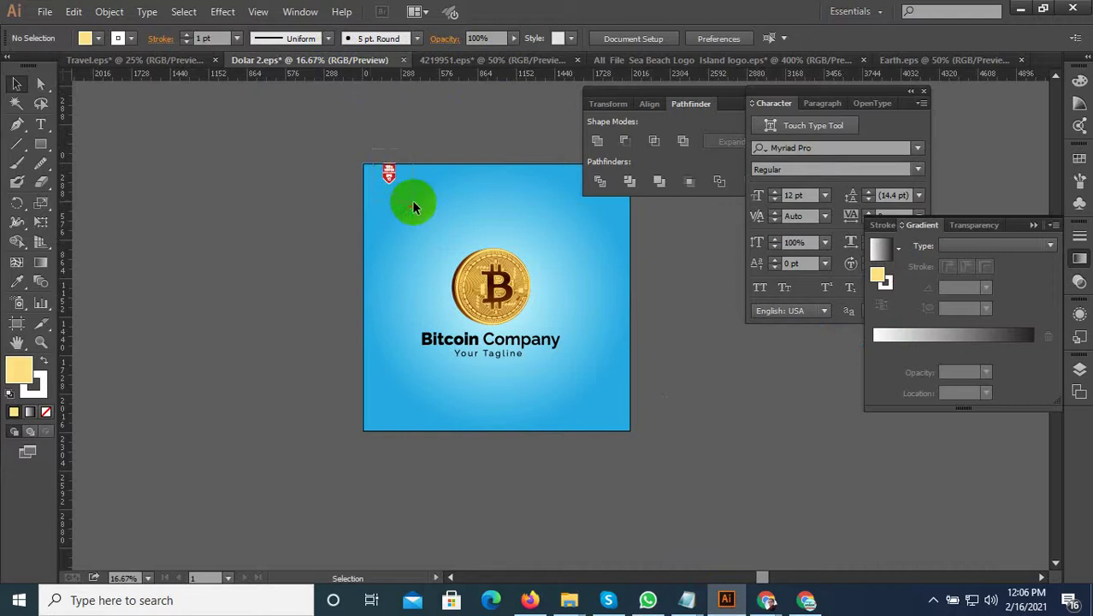
pyautogui.moveTo(413, 206); pyautogui.dragTo(349, 146)
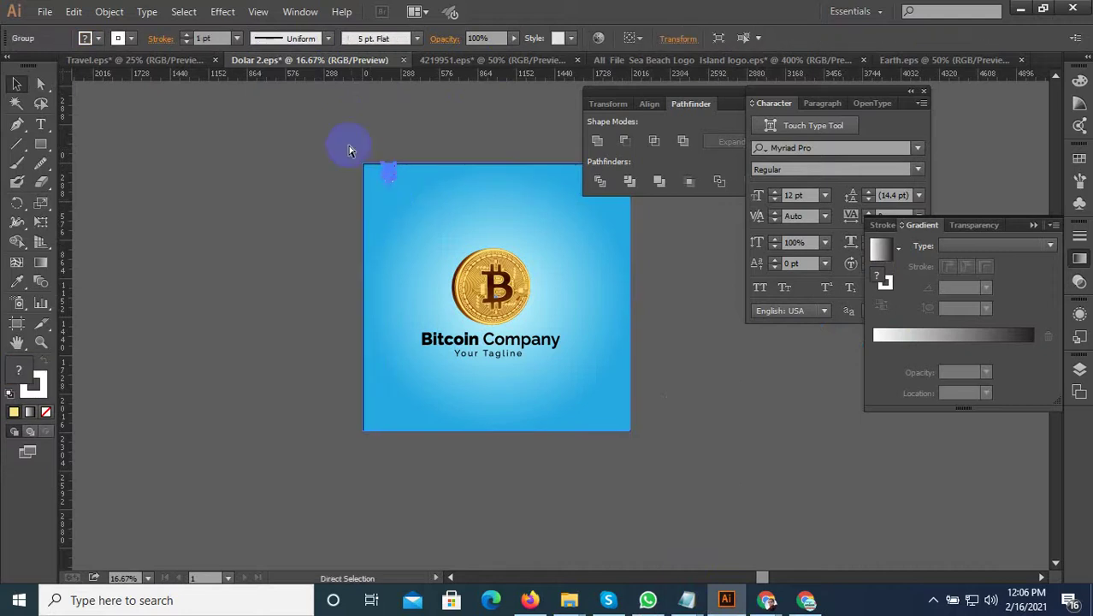
# Paste the red badge at the Travel poster's top-left and enlarge it to about 64 × 103 px.
pyautogui.click(190, 61)
pyautogui.scroll(2, 427, 261)
pyautogui.hotkey('ctrl', 'v')
pyautogui.moveTo(499, 299)
pyautogui.mouseDown()
pyautogui.moveTo(557, 314)
pyautogui.moveTo(391, 246)
pyautogui.mouseUp()
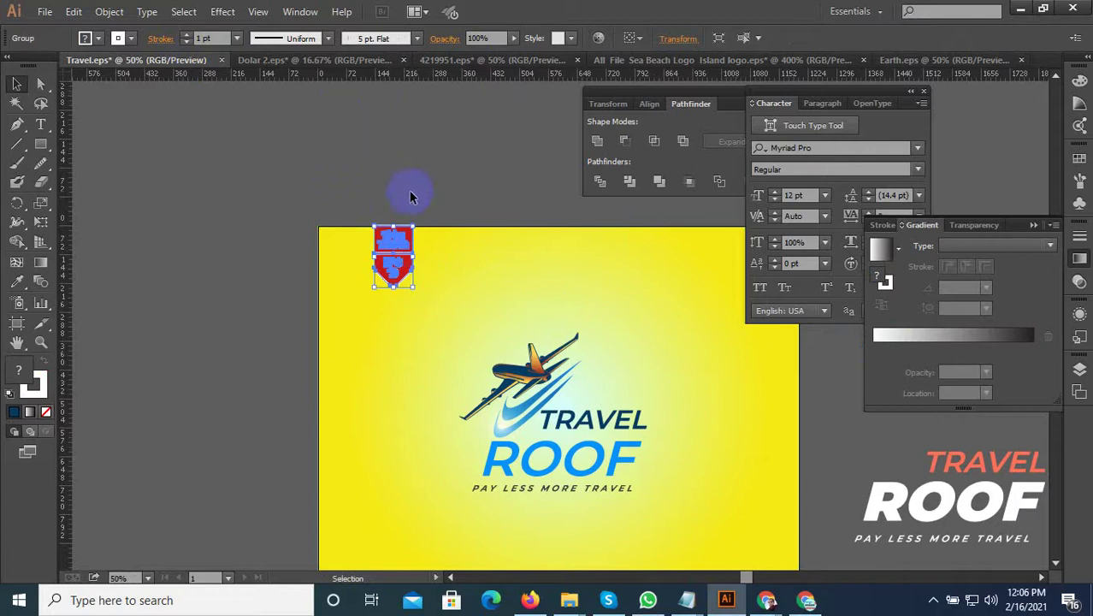
pyautogui.keyDown('shift'); pyautogui.click(411, 293); pyautogui.keyUp('shift')
pyautogui.moveTo(414, 290); pyautogui.dragTo(415, 286)
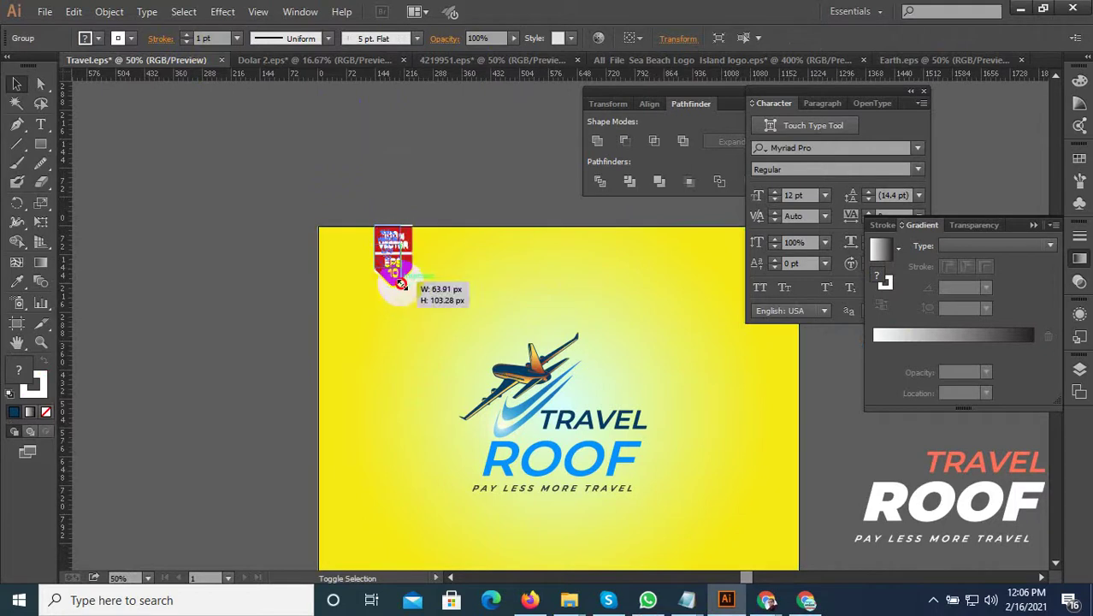
pyautogui.click(432, 154)
# Undo twice to remove the red badge from the Travel poster.
pyautogui.scroll(3, 455, 245)
pyautogui.scroll(2, 455, 245)
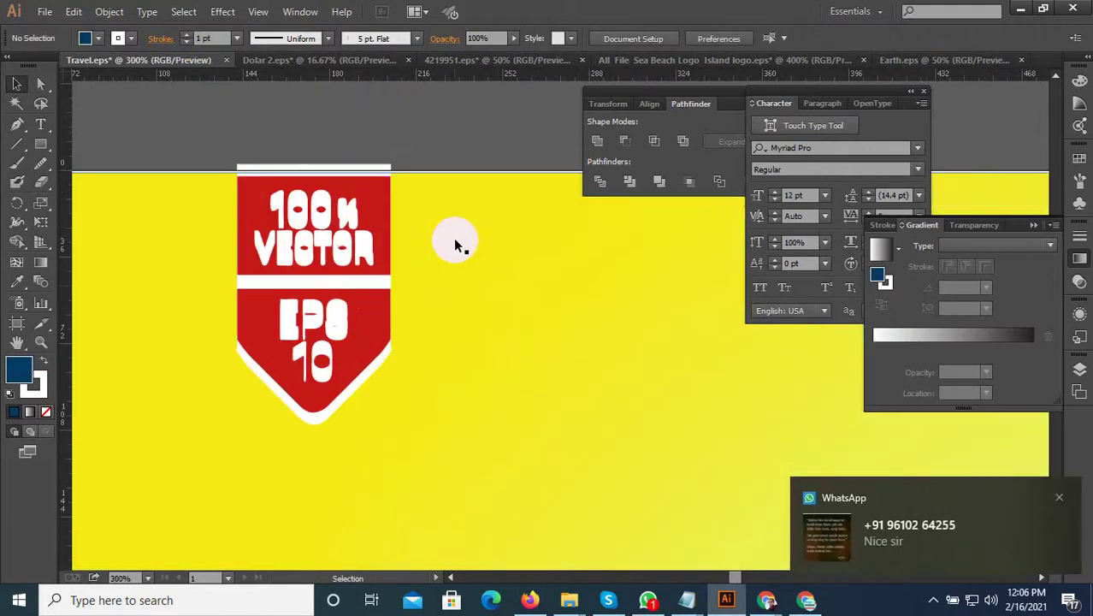
pyautogui.scroll(-3, 479, 296)
pyautogui.hotkey('ctrl', 'z')
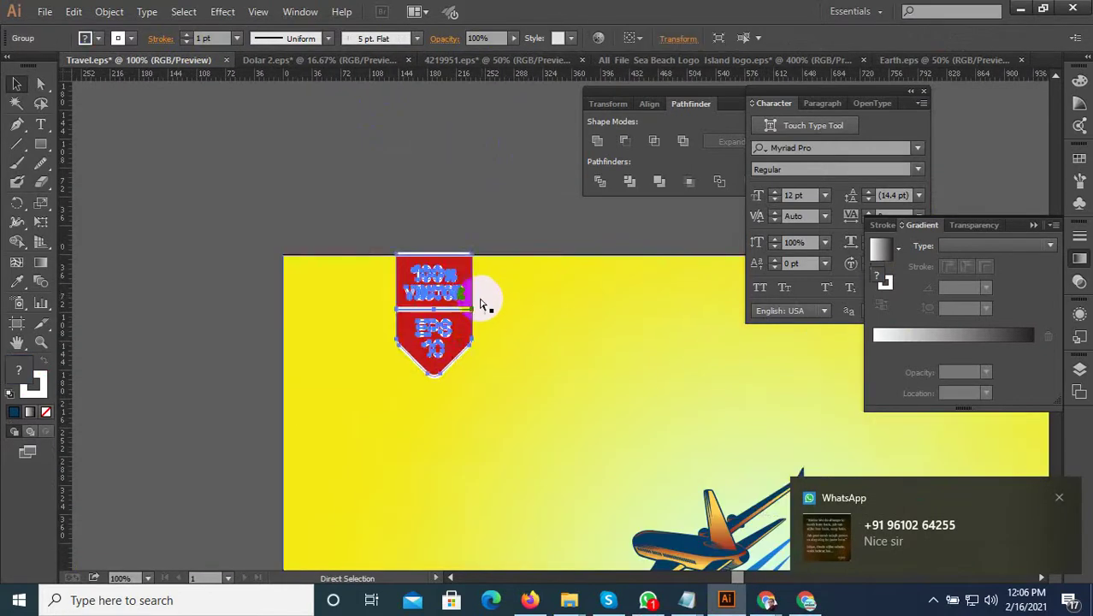
pyautogui.hotkey('ctrl', 'z')
pyautogui.hotkey('ctrl', 'z')
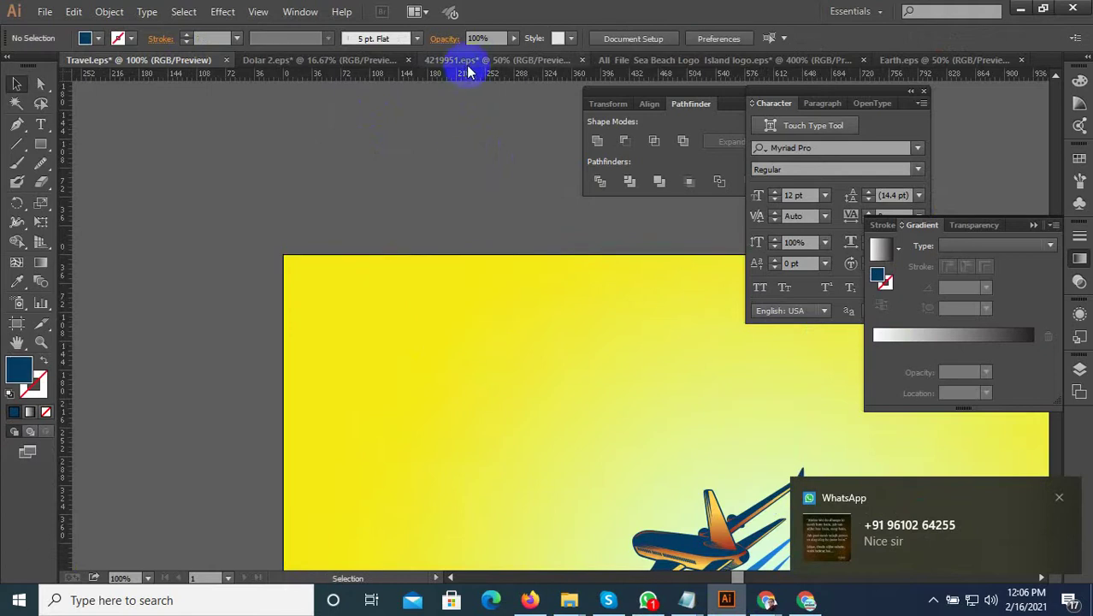
# Select the whole red 100% VECTOR EPS 10 label group in the Dolar 2 document.
pyautogui.click(392, 175)
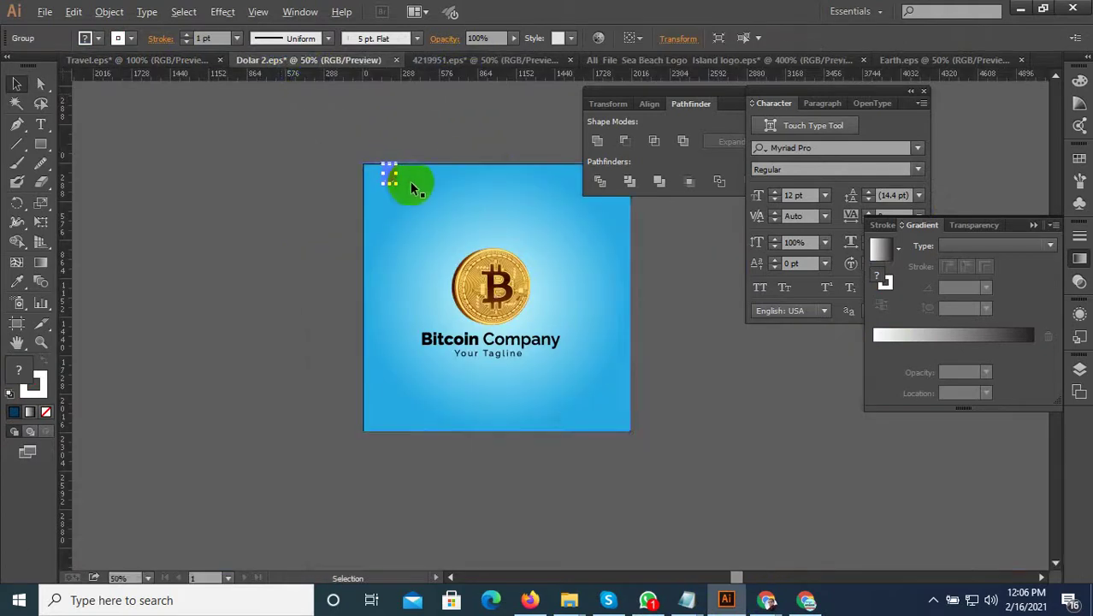
pyautogui.scroll(3, 386, 159)
pyautogui.scroll(3, 407, 267)
pyautogui.scroll(-2, 407, 202)
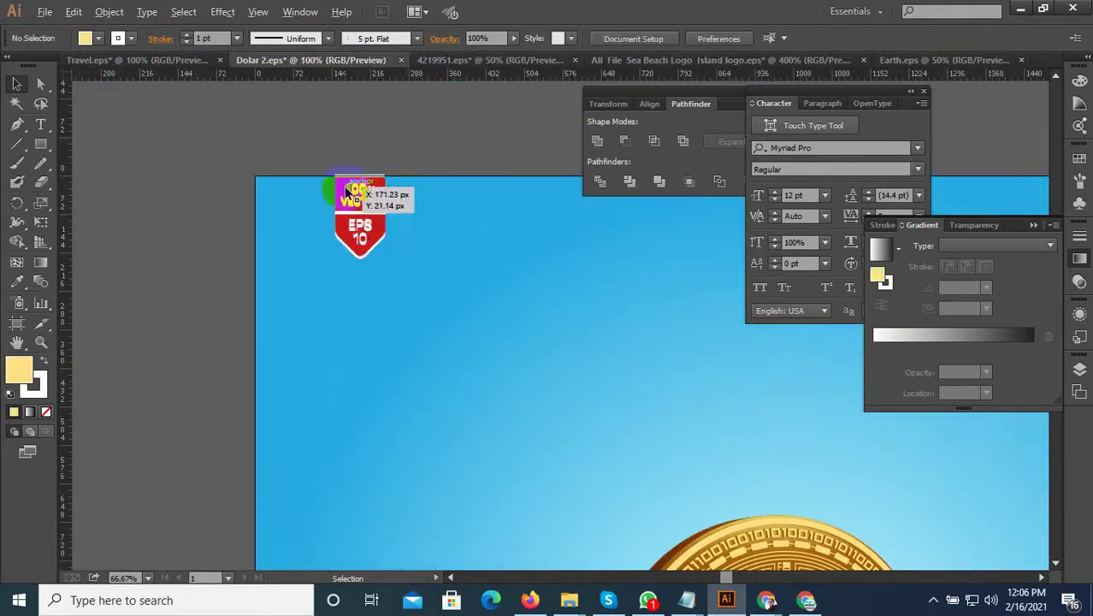
pyautogui.scroll(3, 434, 237)
pyautogui.press('a')
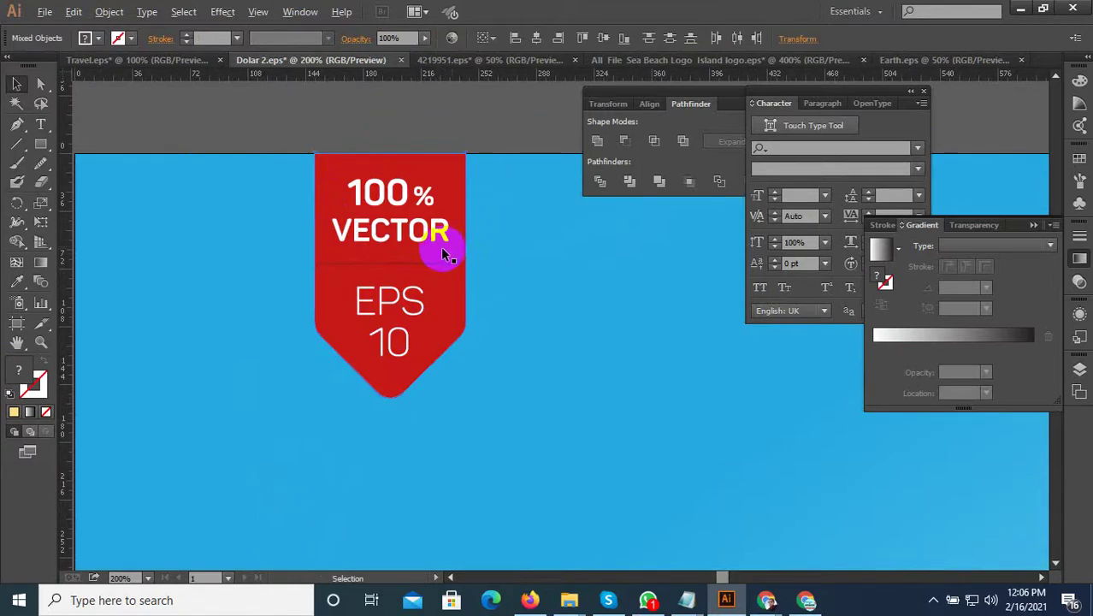
pyautogui.scroll(-2, 443, 254)
pyautogui.scroll(-1, 415, 243)
pyautogui.scroll(-1, 398, 221)
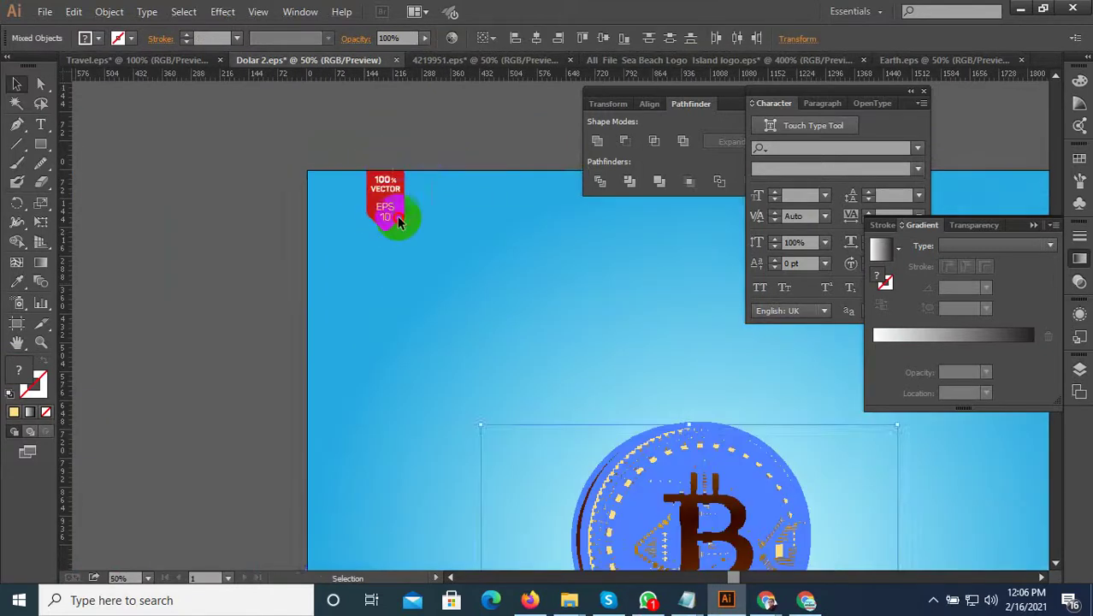
pyautogui.keyDown('shift'); pyautogui.click(365, 289); pyautogui.keyUp('shift')
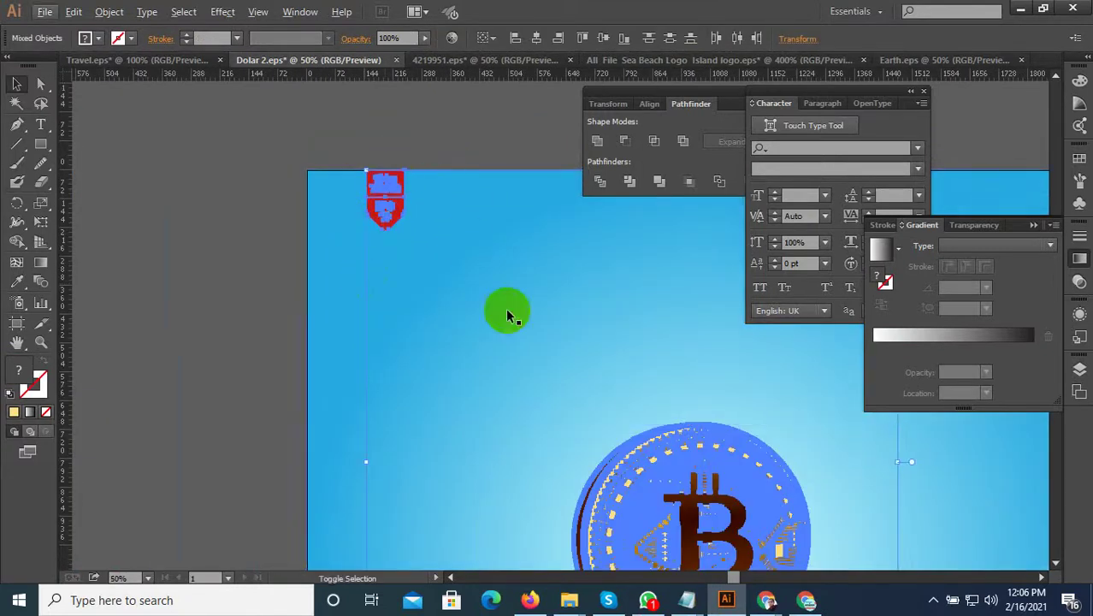
pyautogui.click(382, 137)
pyautogui.click(383, 184)
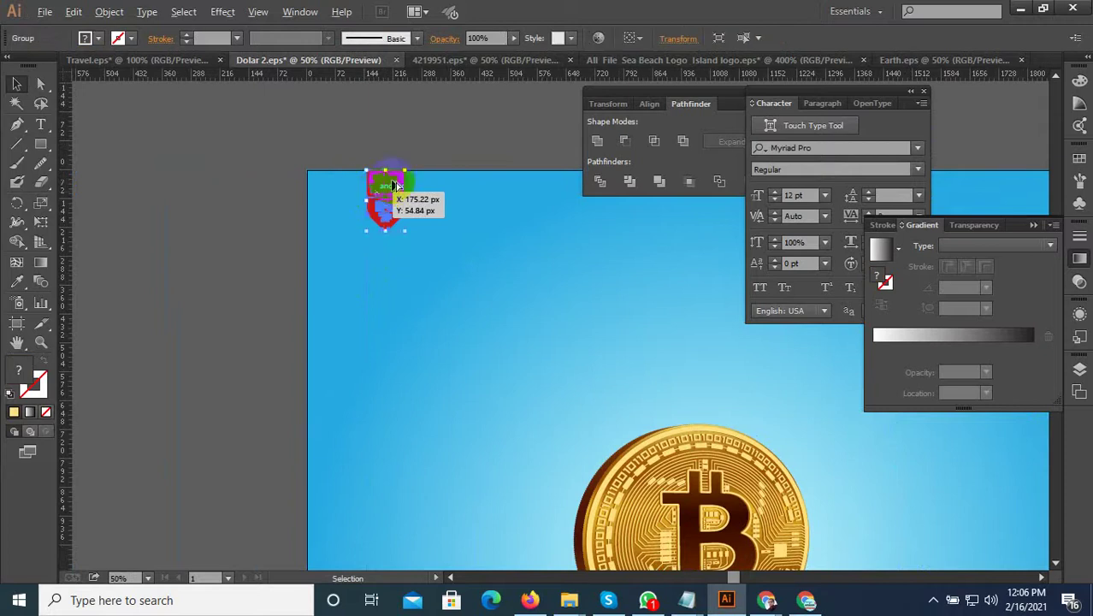
pyautogui.scroll(2, 404, 182)
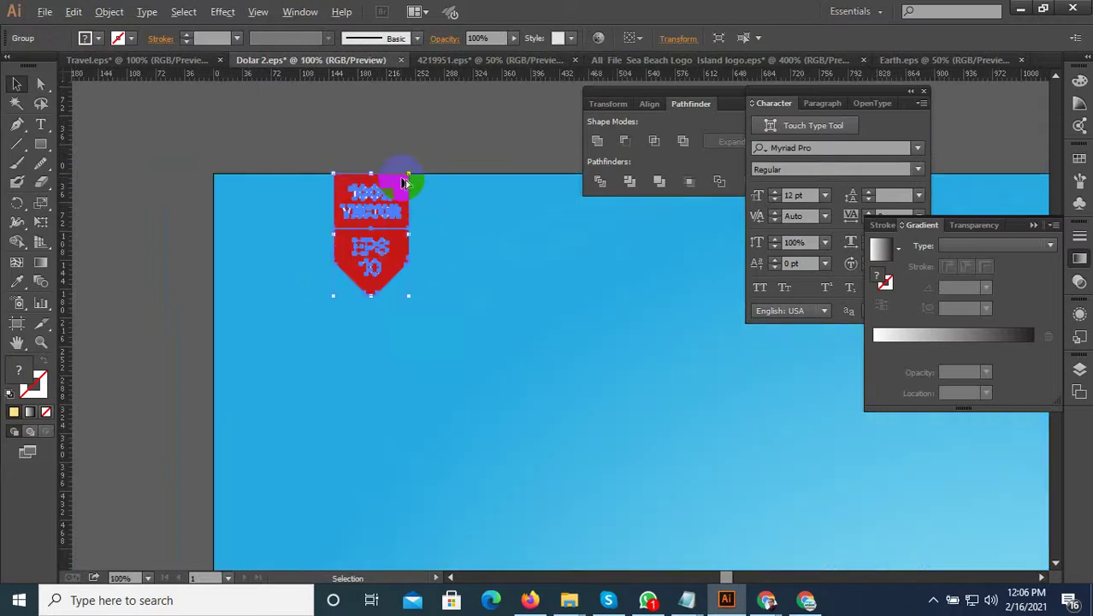
# Paste the red EPS 10 label into the Travel poster and move it to the top-left edge.
pyautogui.click(168, 70)
pyautogui.click(249, 216)
pyautogui.hotkey('ctrl', 'v')
pyautogui.scroll(2, 513, 334)
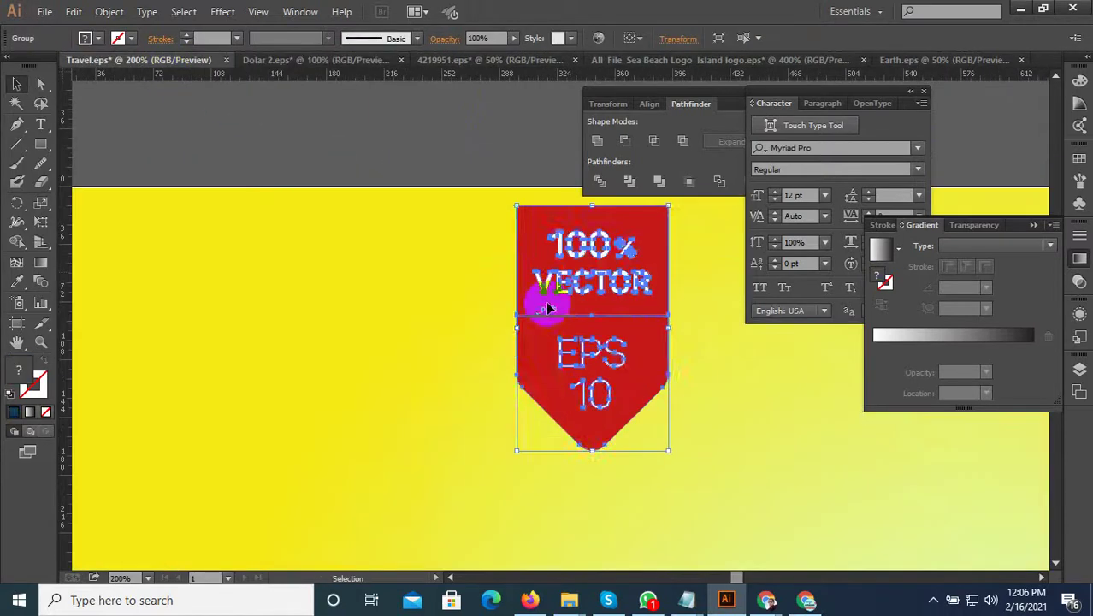
pyautogui.moveTo(545, 301); pyautogui.dragTo(195, 274)
pyautogui.scroll(-1, 368, 265)
pyautogui.scroll(2, 275, 257)
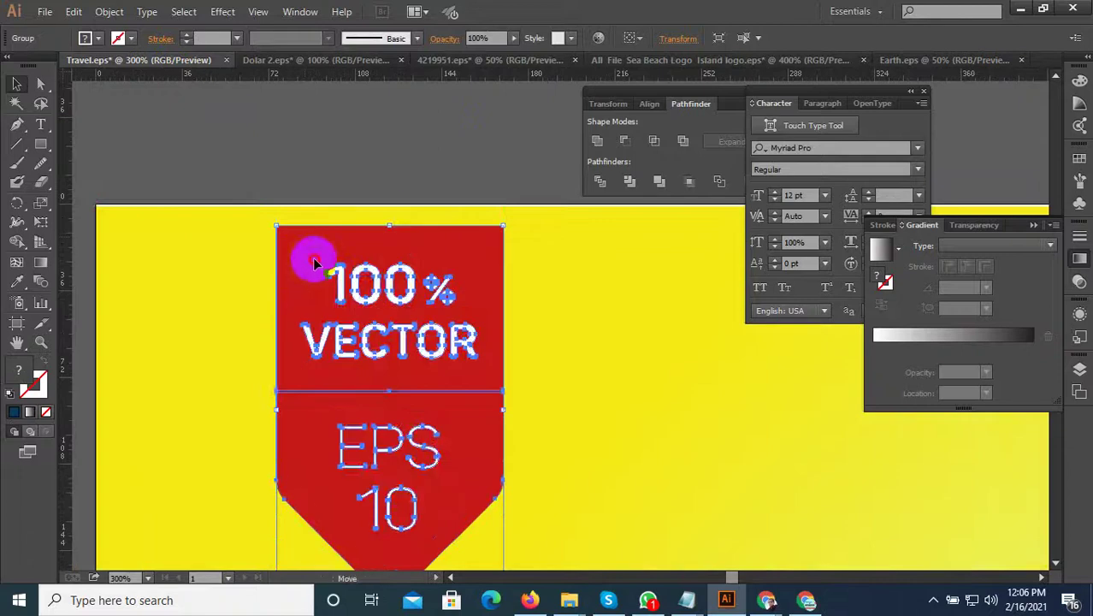
pyautogui.moveTo(314, 263); pyautogui.dragTo(308, 243)
pyautogui.scroll(-3, 337, 338)
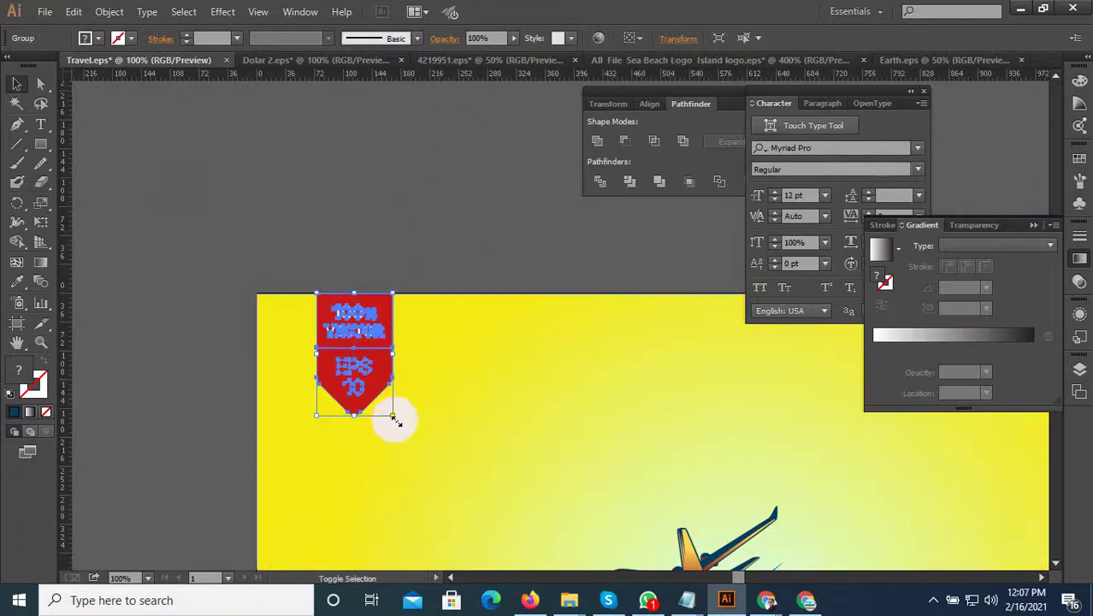
# Shrink the red label to a small badge and deselect it.
pyautogui.moveTo(395, 419); pyautogui.dragTo(375, 385)
pyautogui.click(389, 351)
pyautogui.scroll(3, 370, 324)
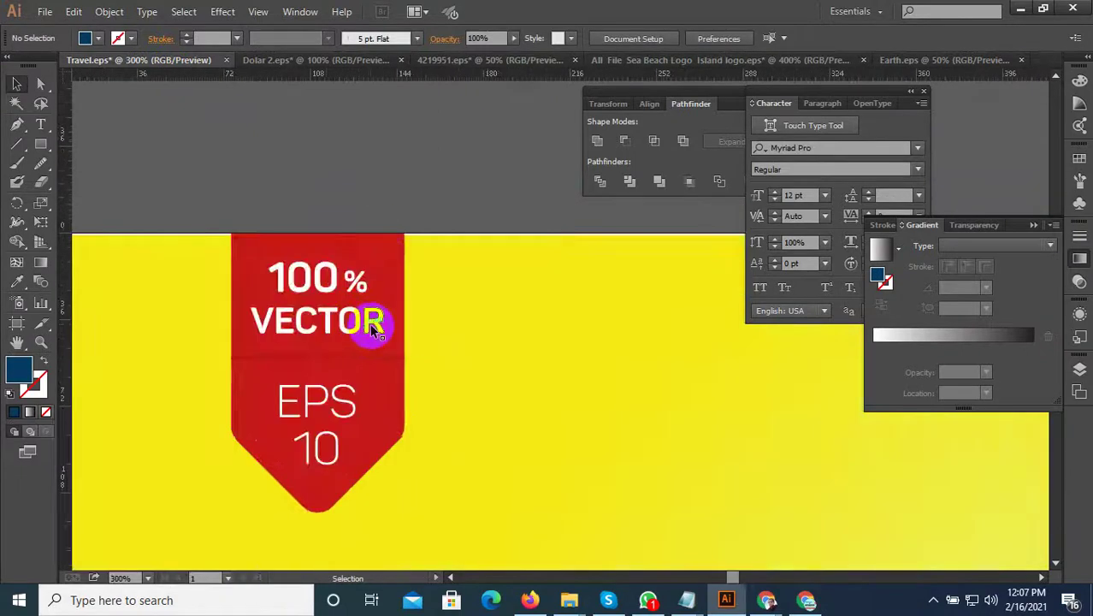
pyautogui.scroll(-5, 341, 253)
pyautogui.scroll(-2, 366, 238)
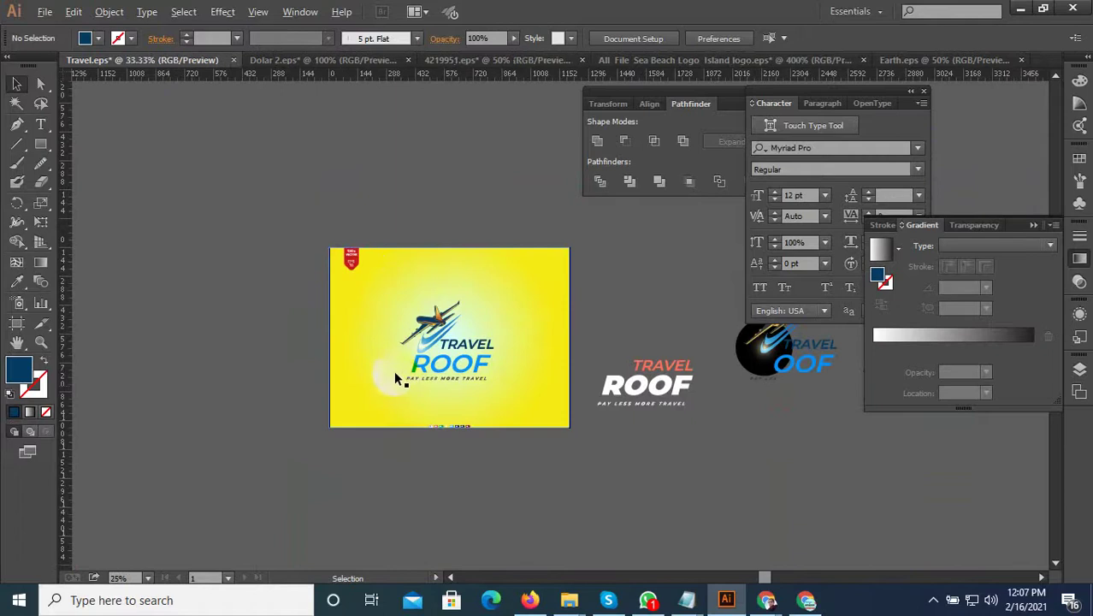
pyautogui.scroll(2, 393, 371)
pyautogui.scroll(3, 335, 163)
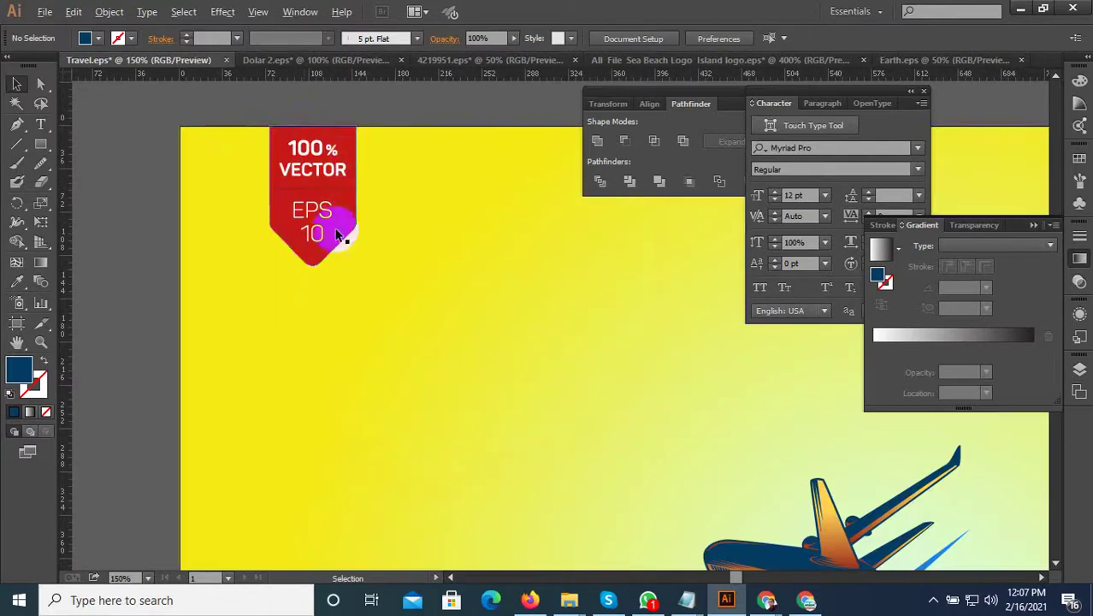
pyautogui.scroll(-2, 359, 248)
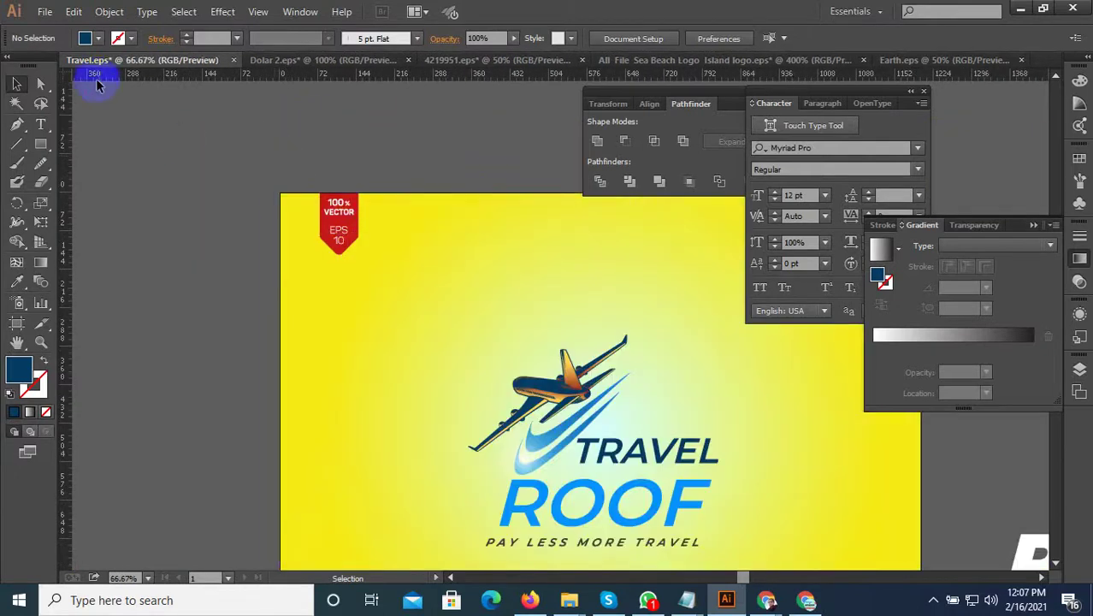
# Save the Travel poster with File > Save.
pyautogui.click(44, 11)
pyautogui.click(93, 144)
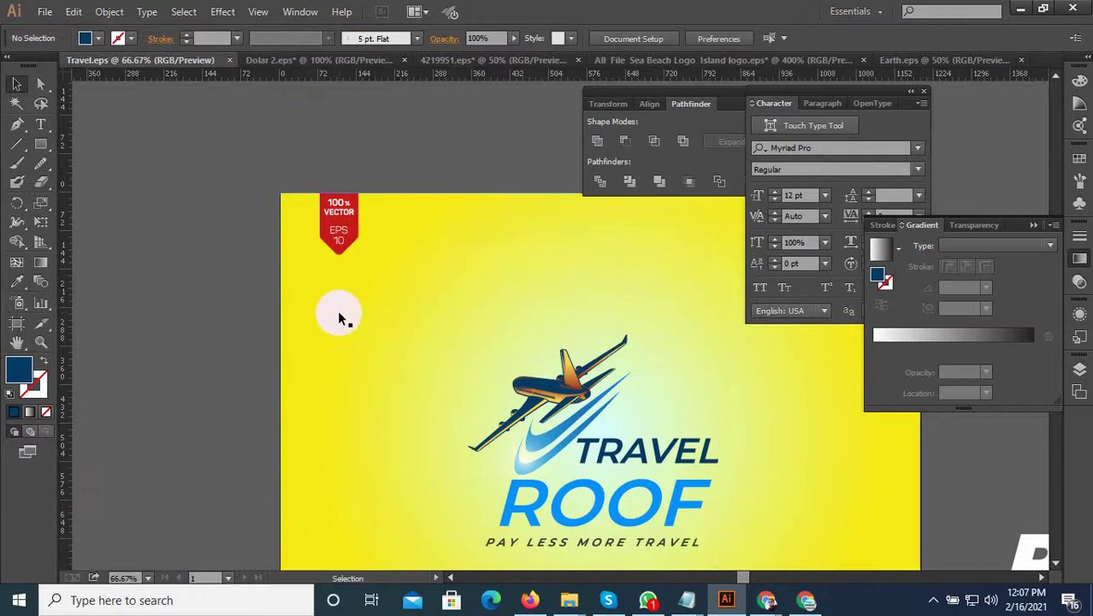
pyautogui.scroll(-1, 348, 318)
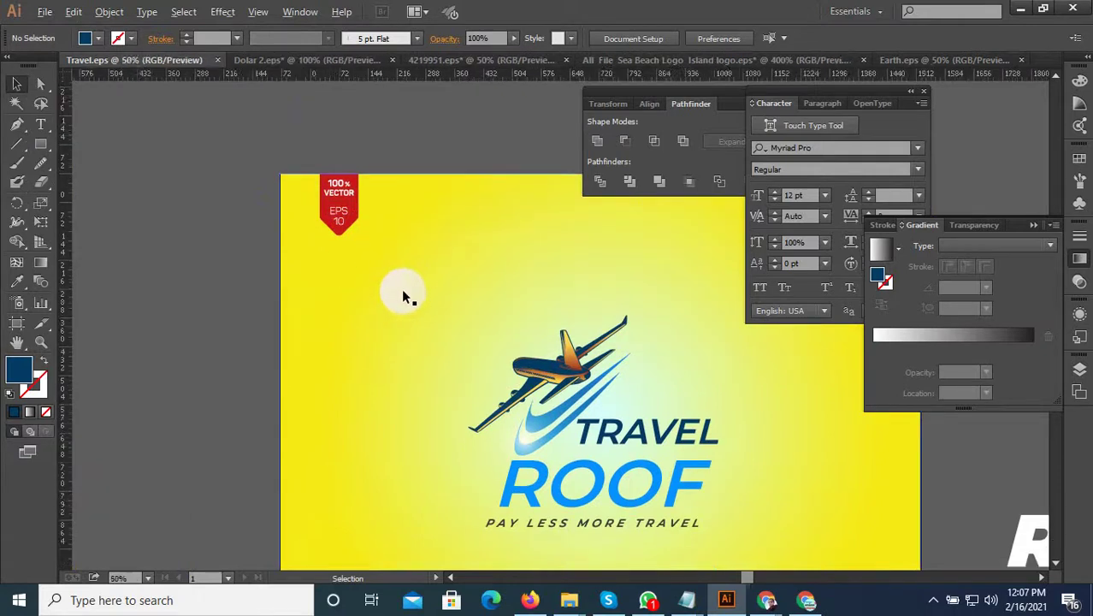
pyautogui.scroll(-2, 403, 291)
pyautogui.click(648, 599)
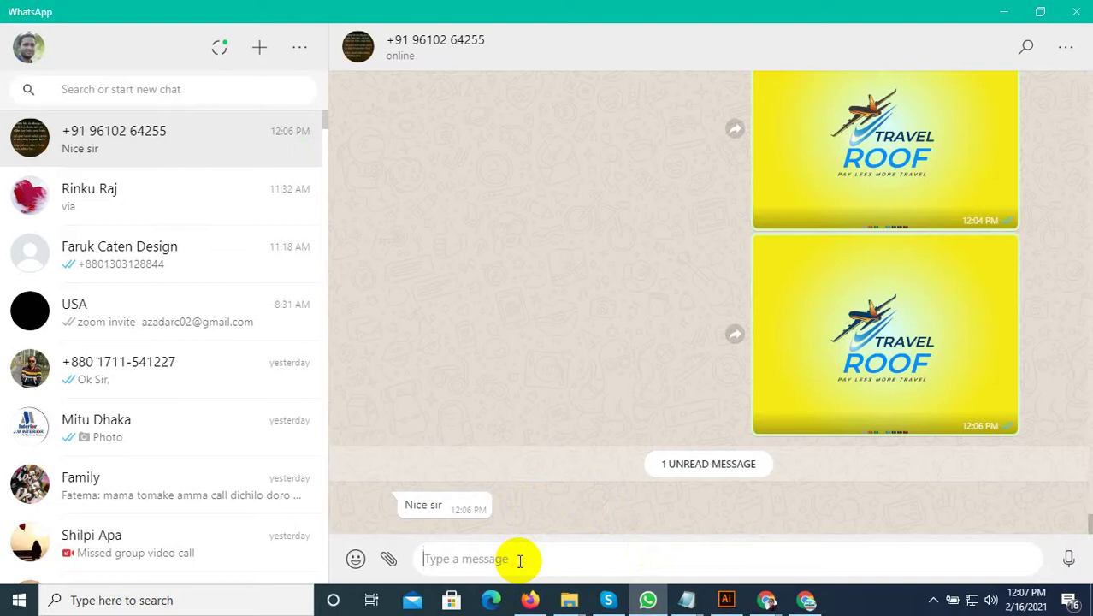
pyautogui.click(725, 599)
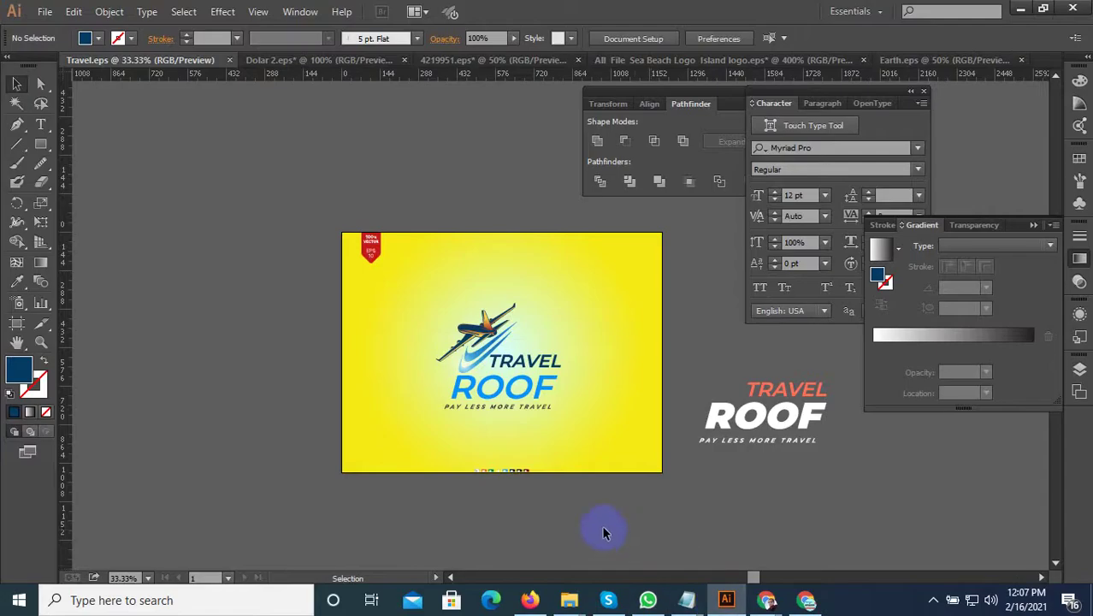
pyautogui.scroll(2, 693, 396)
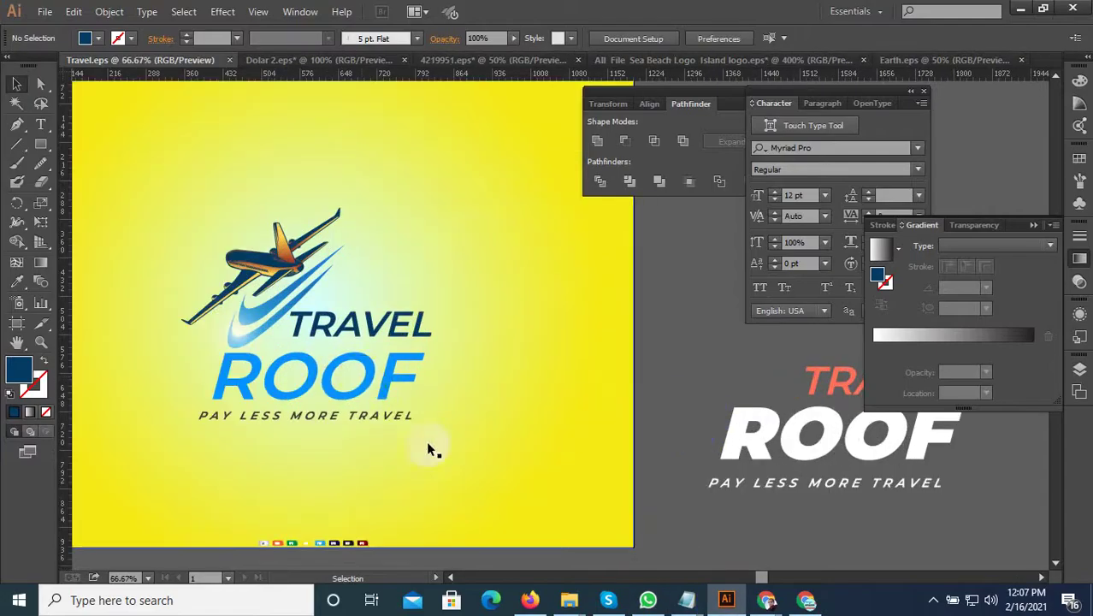
# Select the blue TRAVEL ROOF lettering and move it above the artboard.
pyautogui.scroll(-2, 585, 495)
pyautogui.scroll(2, 629, 487)
pyautogui.scroll(-1, 676, 488)
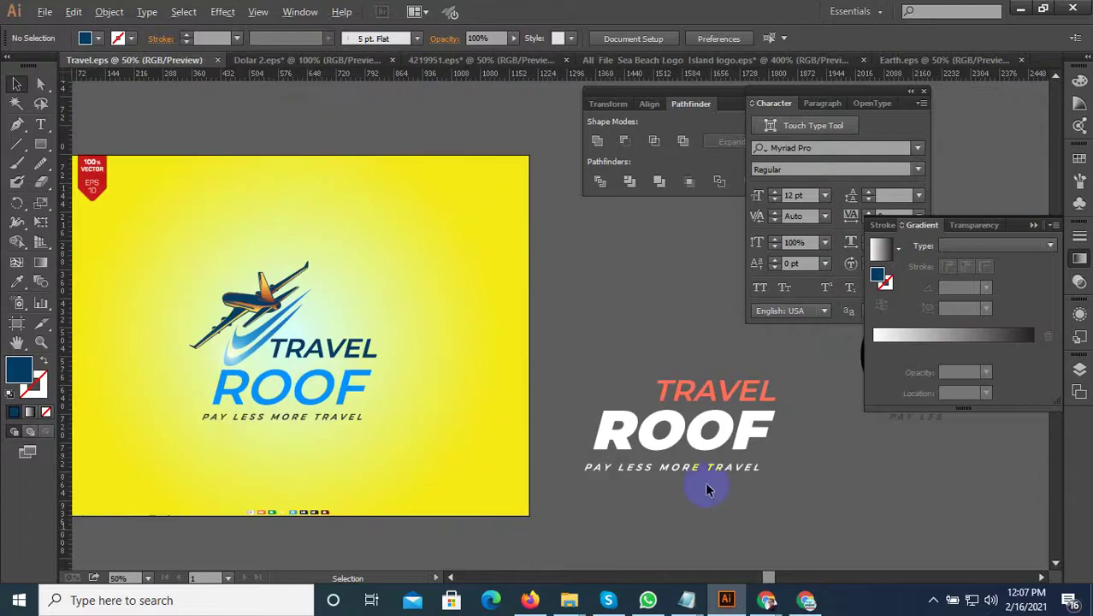
pyautogui.moveTo(333, 343); pyautogui.dragTo(330, 347)
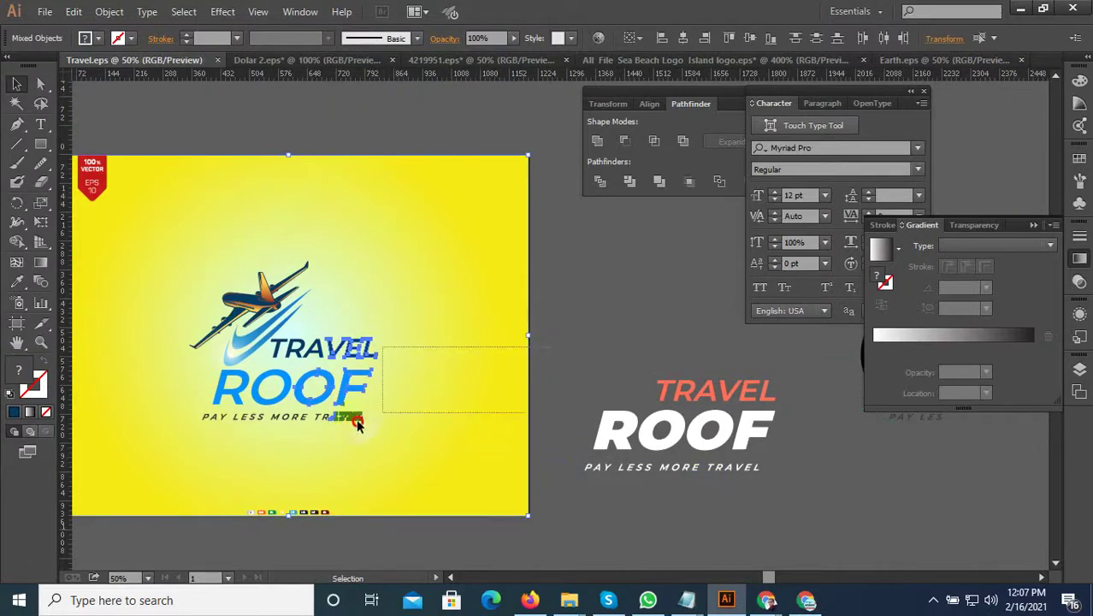
pyautogui.moveTo(184, 444); pyautogui.dragTo(184, 443)
pyautogui.click(200, 312)
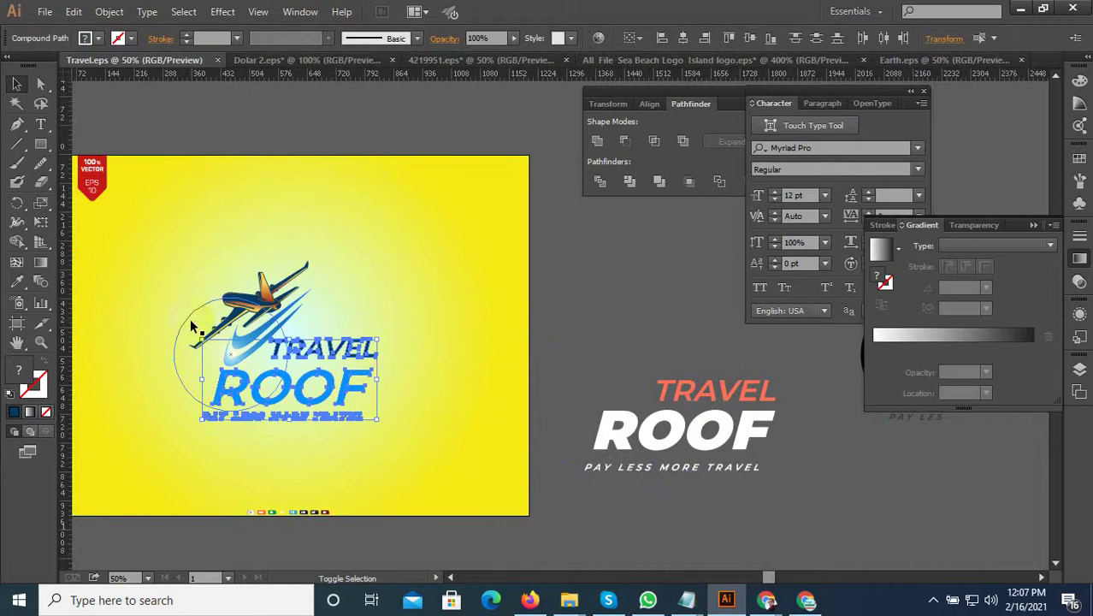
pyautogui.scroll(-3, 268, 420)
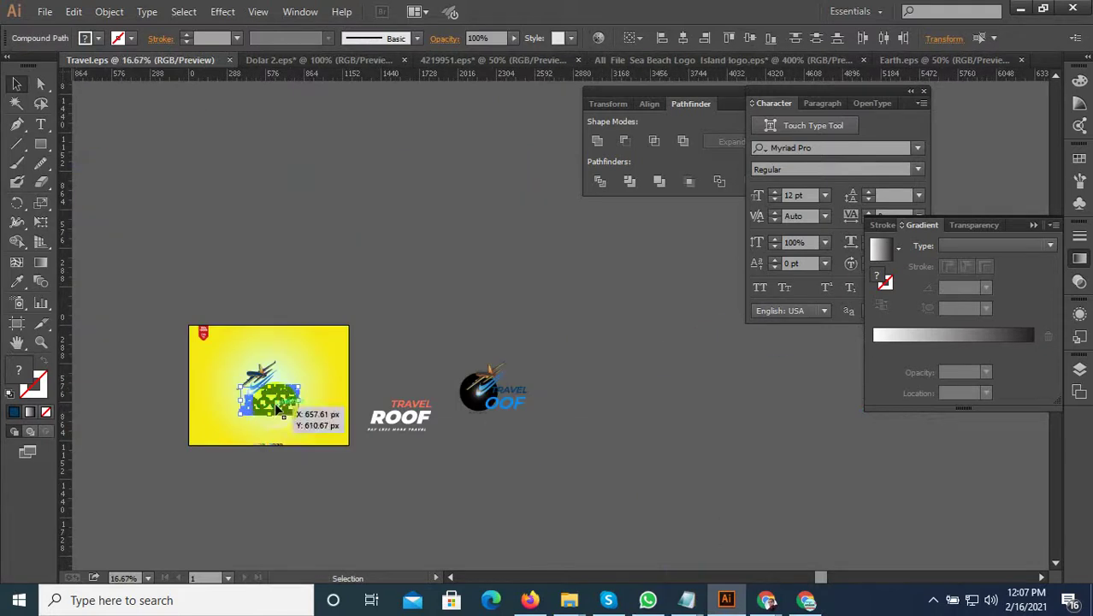
pyautogui.scroll(2, 283, 357)
pyautogui.moveTo(239, 436); pyautogui.dragTo(200, 489)
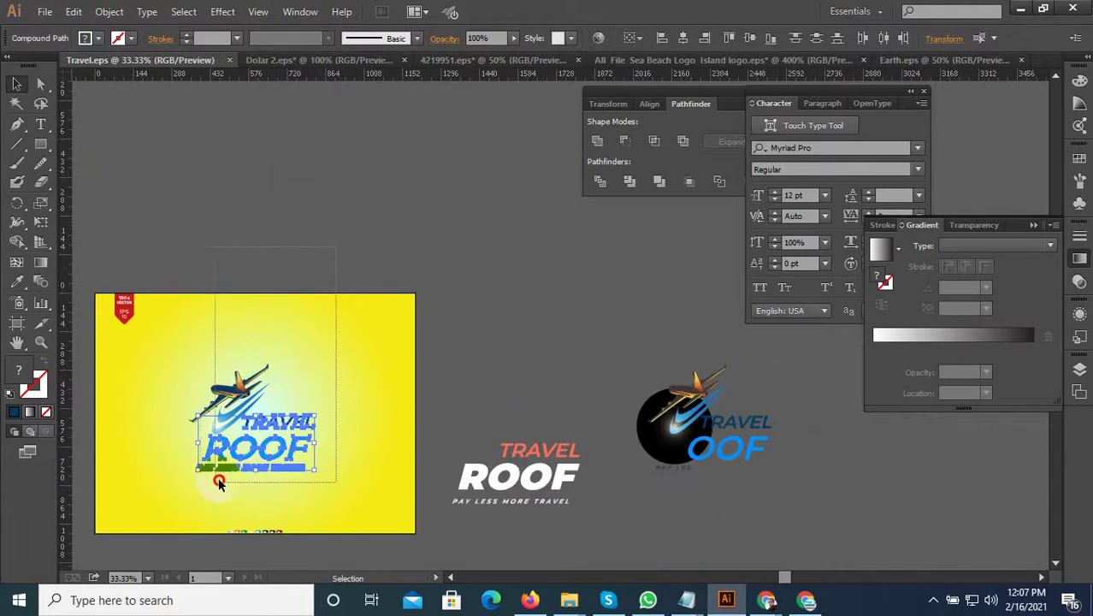
pyautogui.click(264, 289)
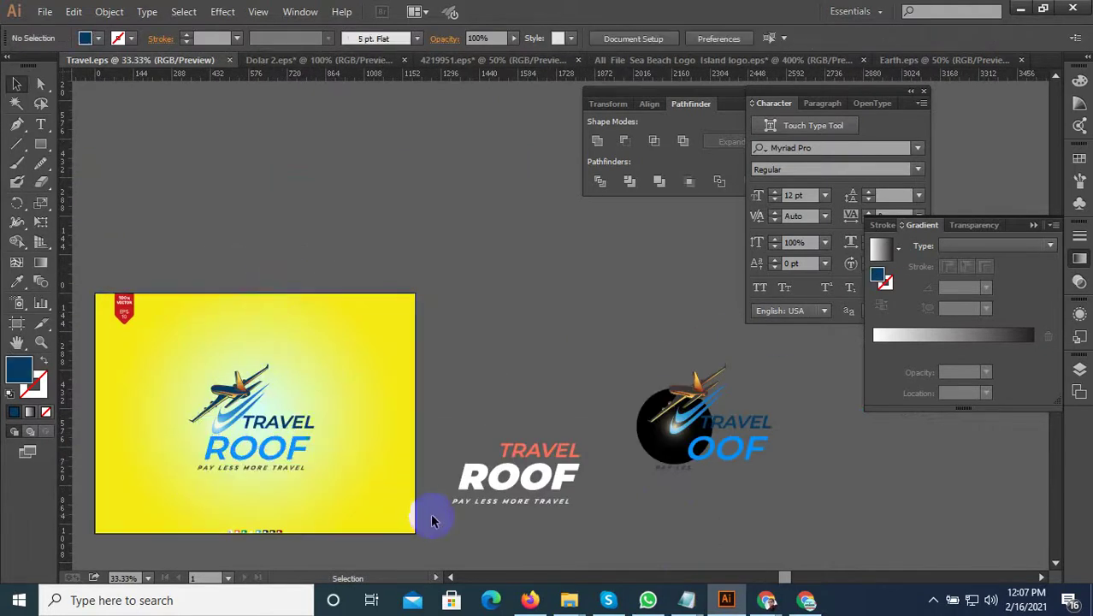
pyautogui.moveTo(432, 516)
pyautogui.mouseDown()
pyautogui.moveTo(243, 420)
pyautogui.moveTo(199, 349)
pyautogui.mouseUp()
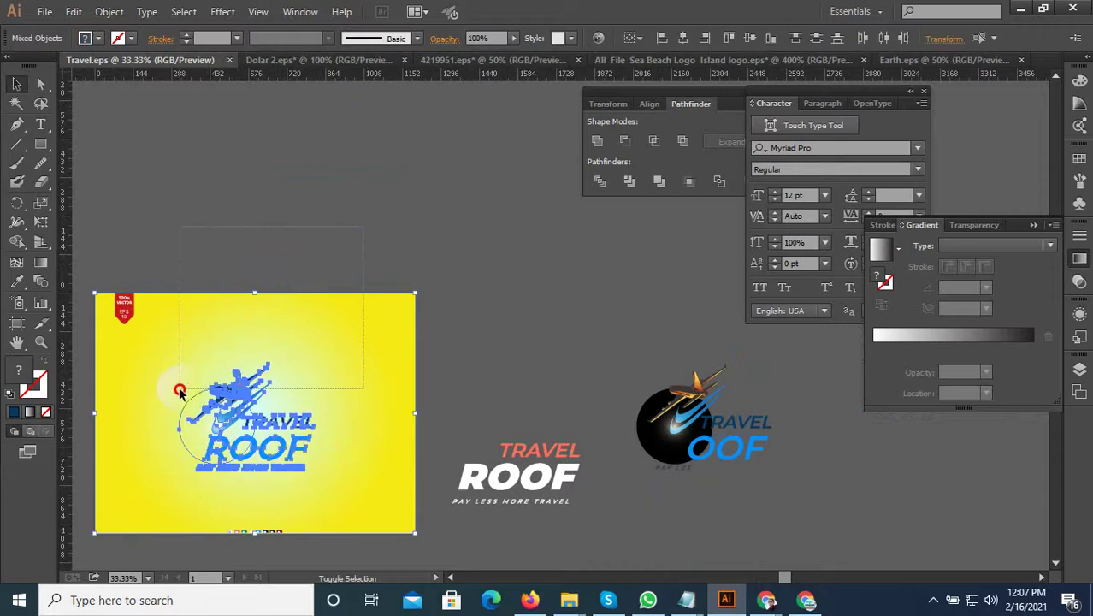
pyautogui.moveTo(274, 434); pyautogui.dragTo(273, 182)
# Drag the coral/white TRAVEL ROOF logo from beside the poster to below the airplane.
pyautogui.click(506, 462)
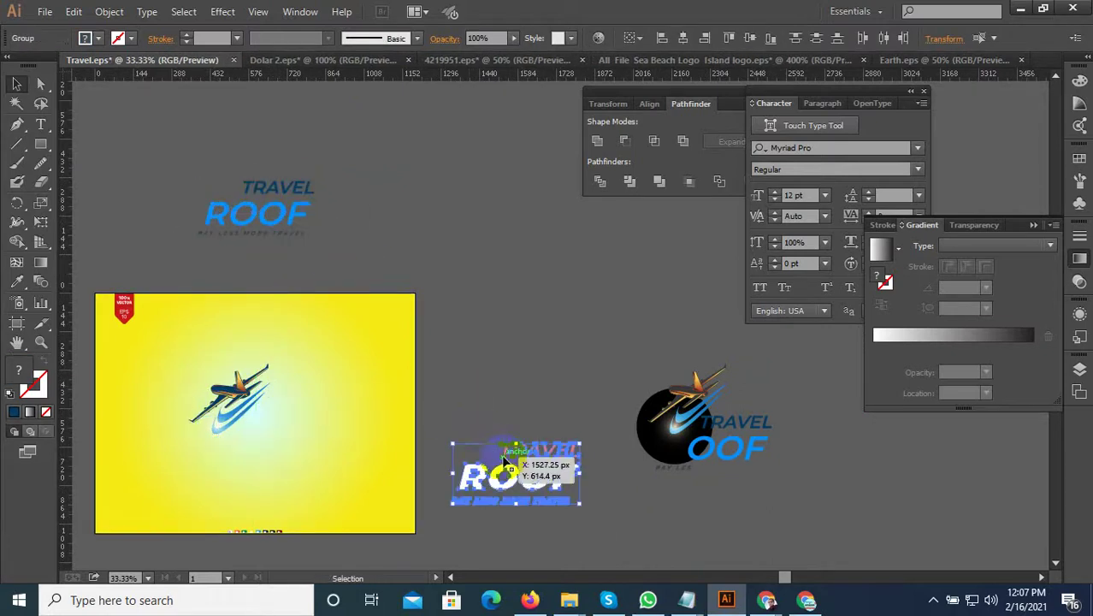
pyautogui.moveTo(494, 479)
pyautogui.mouseDown()
pyautogui.moveTo(248, 467)
pyautogui.moveTo(290, 417)
pyautogui.moveTo(368, 409)
pyautogui.moveTo(379, 391)
pyautogui.mouseUp()
pyautogui.scroll(3, 216, 432)
pyautogui.scroll(-3, 299, 417)
pyautogui.scroll(2, 308, 418)
pyautogui.scroll(2, 307, 417)
pyautogui.scroll(2, 370, 409)
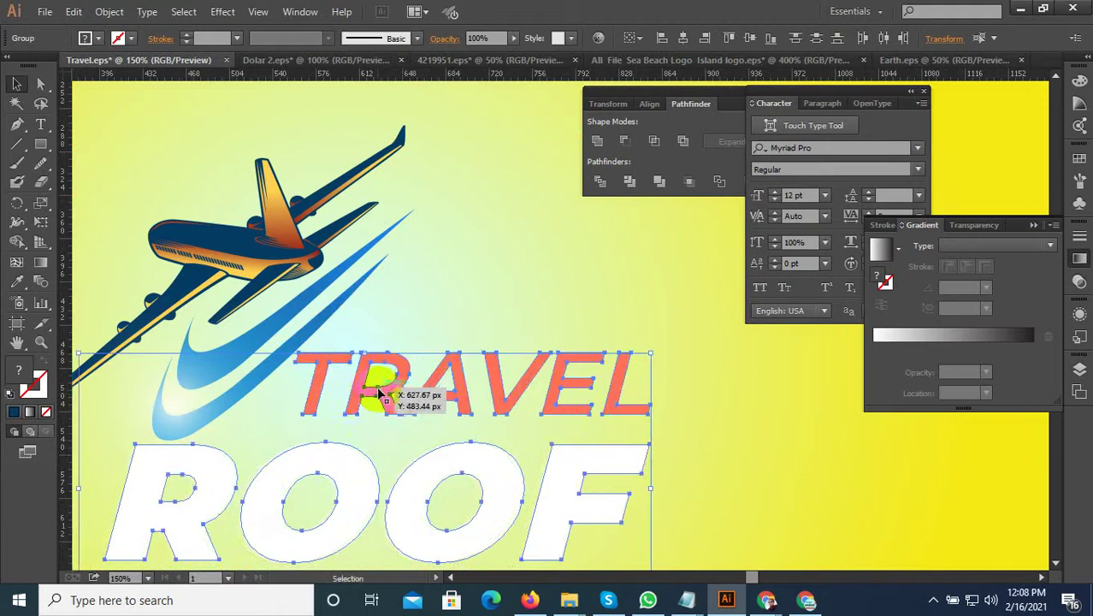
# Select TRAVEL with the ROOF and tagline group and nudge them a few pixels.
pyautogui.hotkey('ctrl', '-')
pyautogui.hotkey('ctrl', '-')
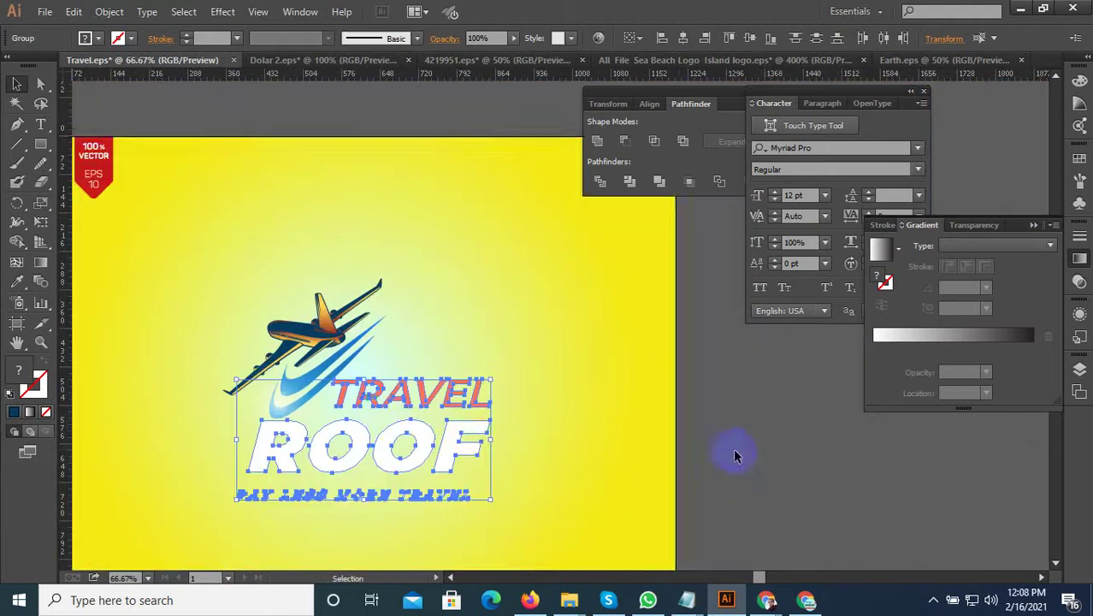
pyautogui.click(506, 489)
pyautogui.moveTo(657, 508); pyautogui.dragTo(175, 447)
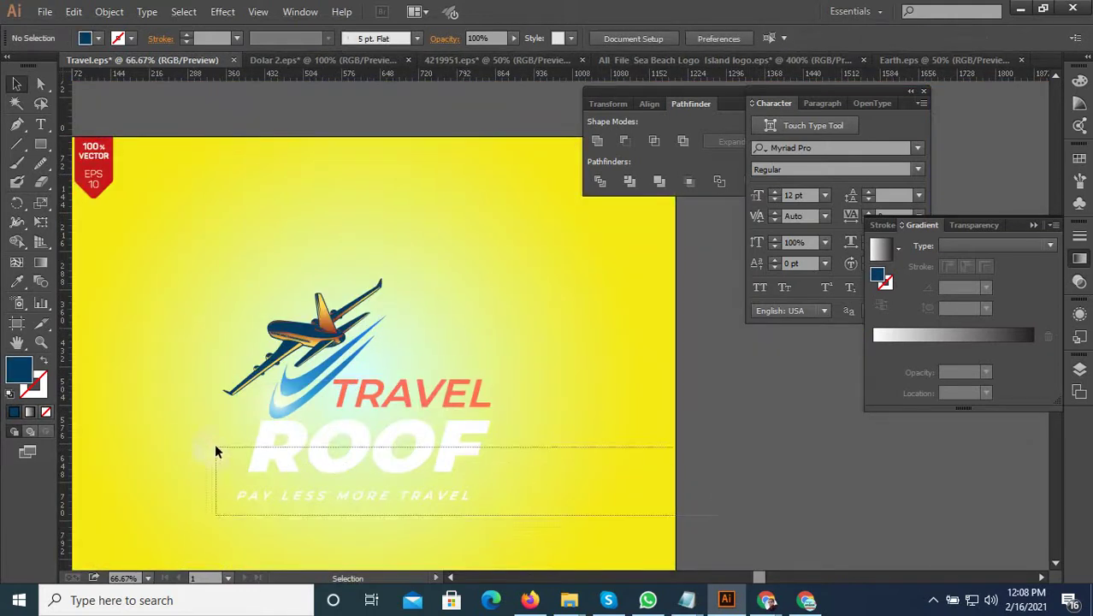
pyautogui.click(336, 462)
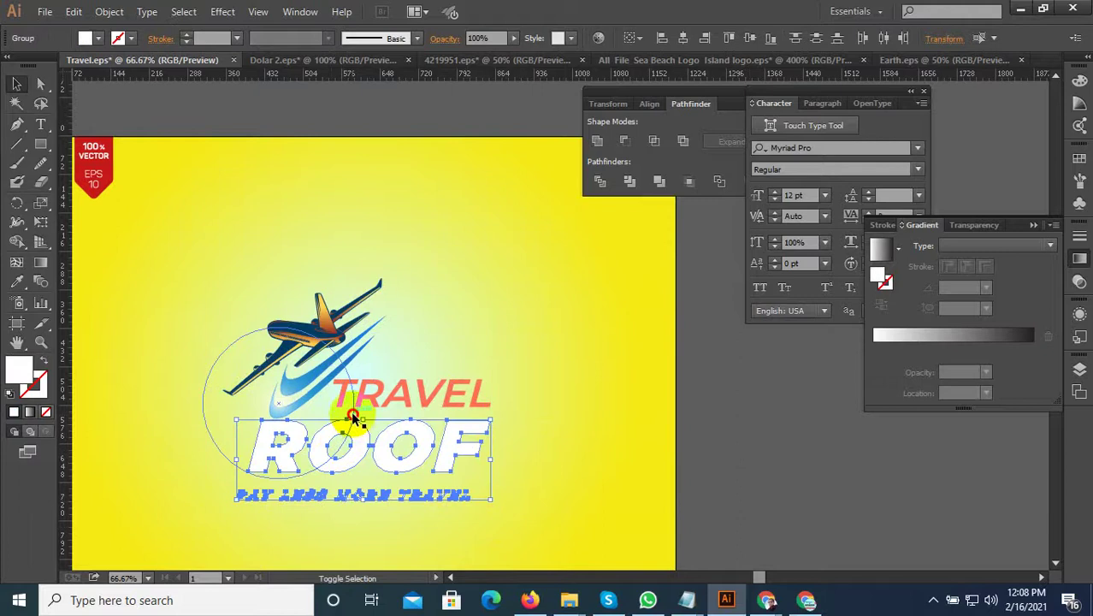
pyautogui.scroll(2, 338, 463)
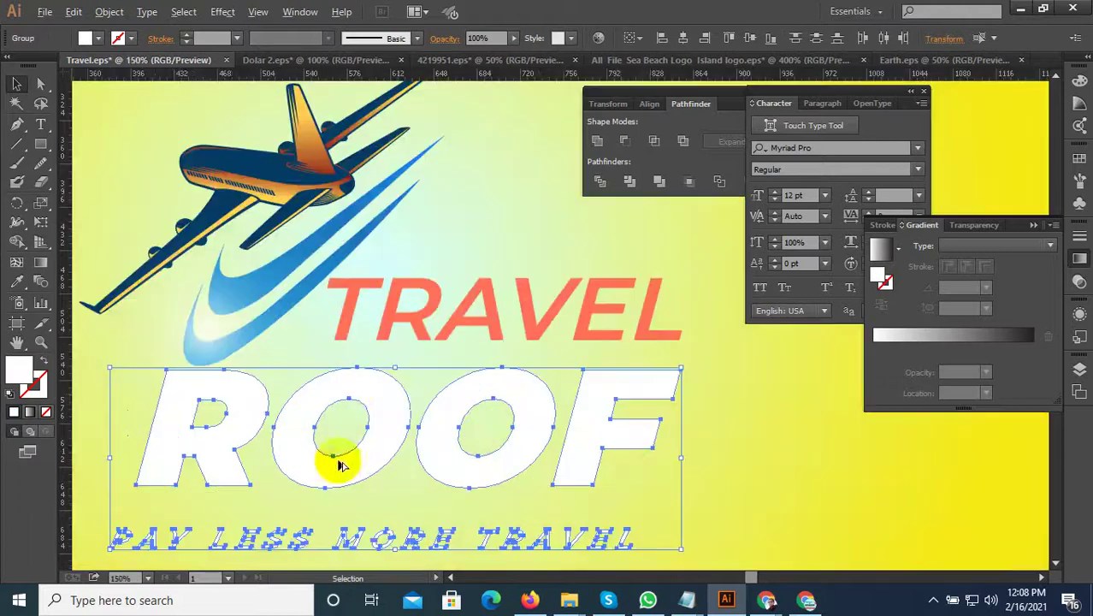
pyautogui.keyDown('shift'); pyautogui.click(410, 337); pyautogui.keyUp('shift')
pyautogui.moveTo(370, 382); pyautogui.dragTo(368, 390)
# Narrow the selection to just the ROOF lettering and pick the Eyedropper.
pyautogui.scroll(-2, 367, 392)
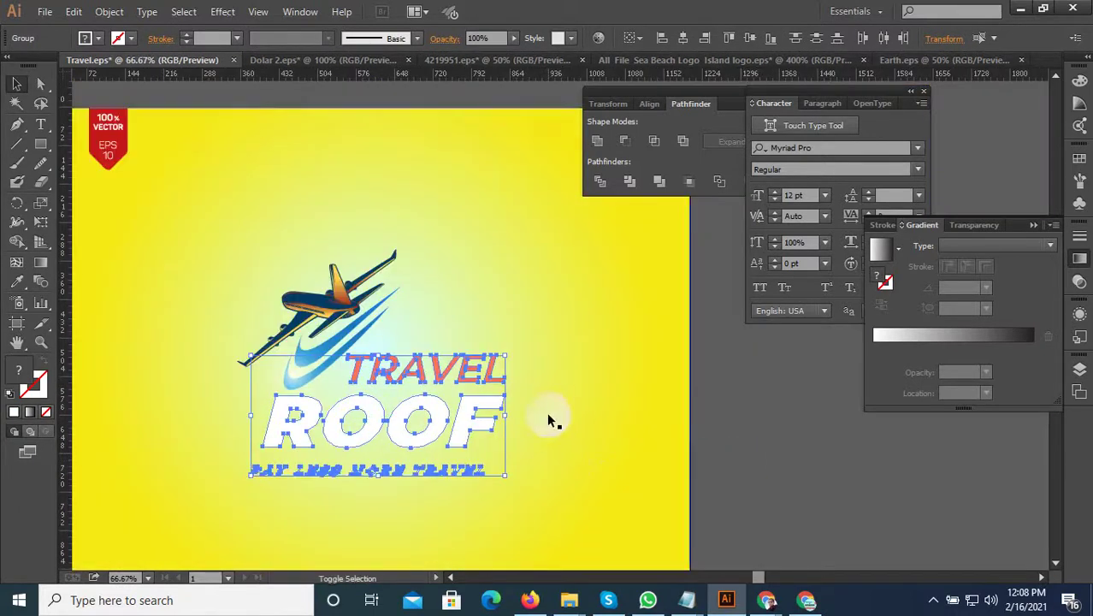
pyautogui.keyDown('shift'); pyautogui.click(490, 374); pyautogui.keyUp('shift')
pyautogui.click(761, 430)
pyautogui.click(400, 429)
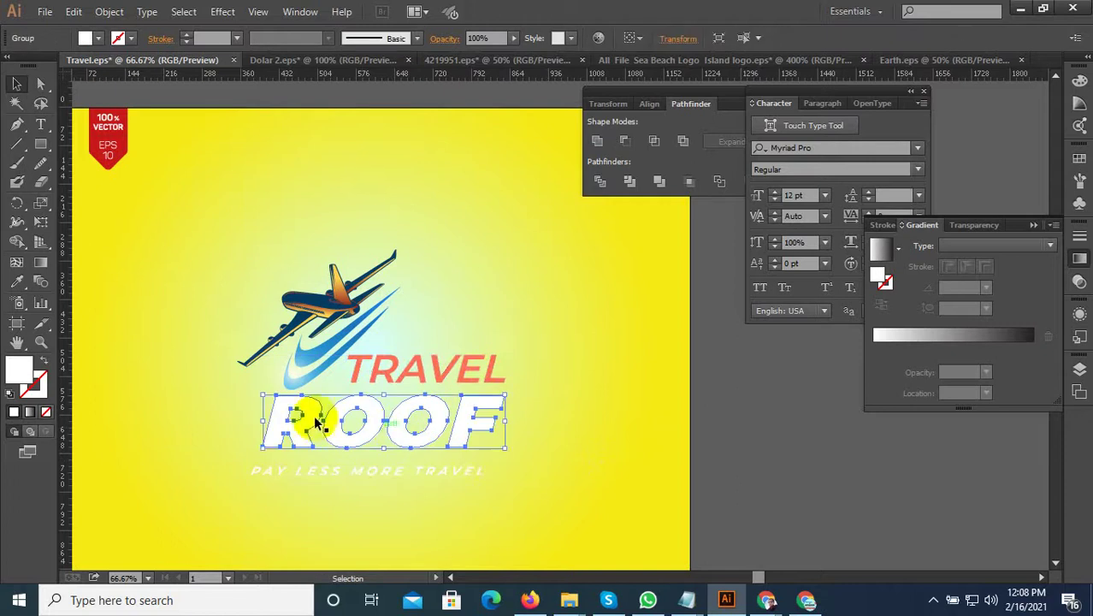
pyautogui.click(17, 281)
pyautogui.scroll(-1, 370, 387)
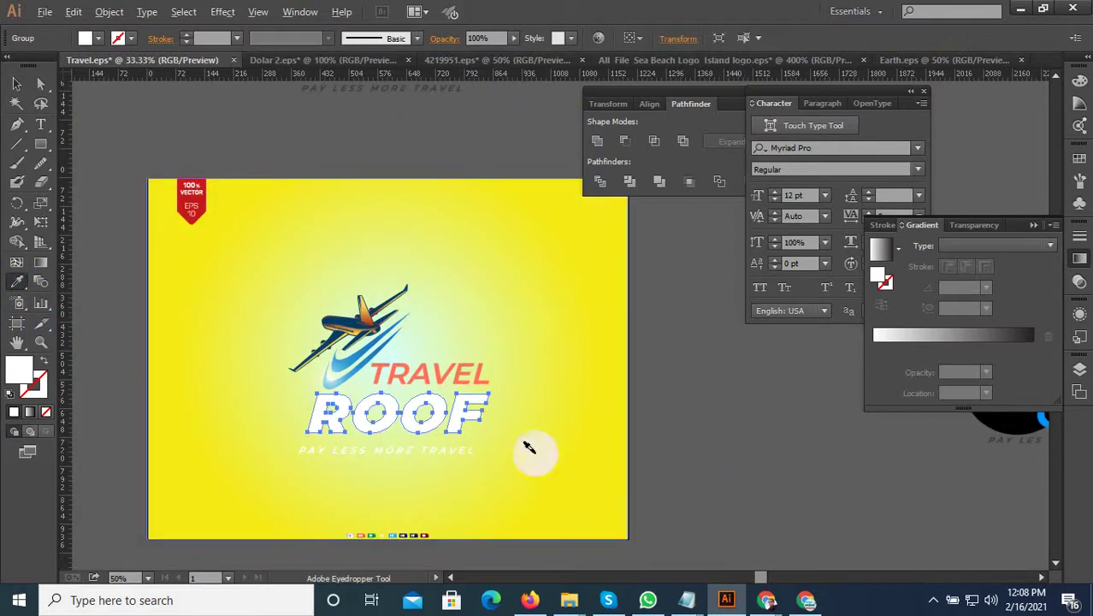
# Recolour ROOF with the blue sampled from the reference logo.
pyautogui.scroll(-1, 530, 449)
pyautogui.scroll(2, 973, 426)
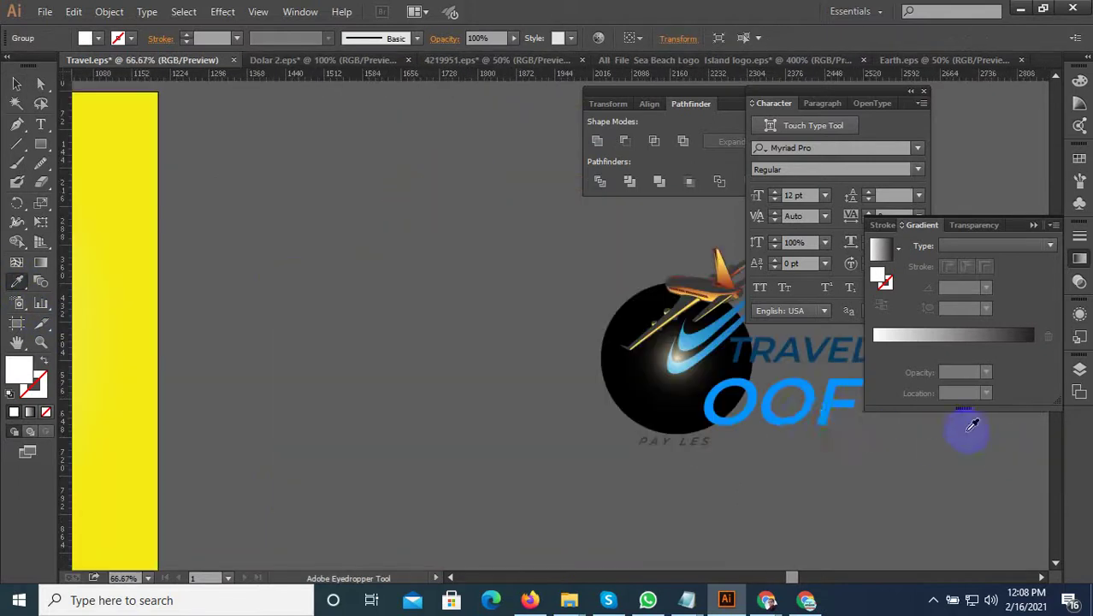
pyautogui.click(804, 414)
pyautogui.scroll(-1, 864, 479)
pyautogui.scroll(1, 393, 452)
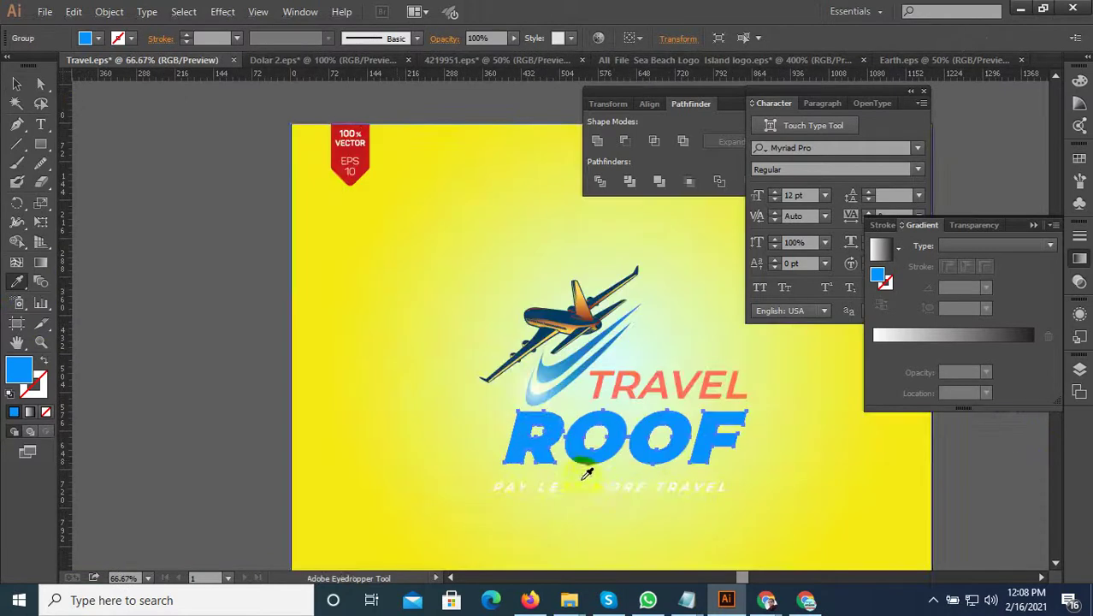
# Select the PAY LESS MORE TRAVEL tagline and sample the reference logo's navy onto it.
pyautogui.click(17, 84)
pyautogui.scroll(1, 647, 497)
pyautogui.scroll(1, 572, 467)
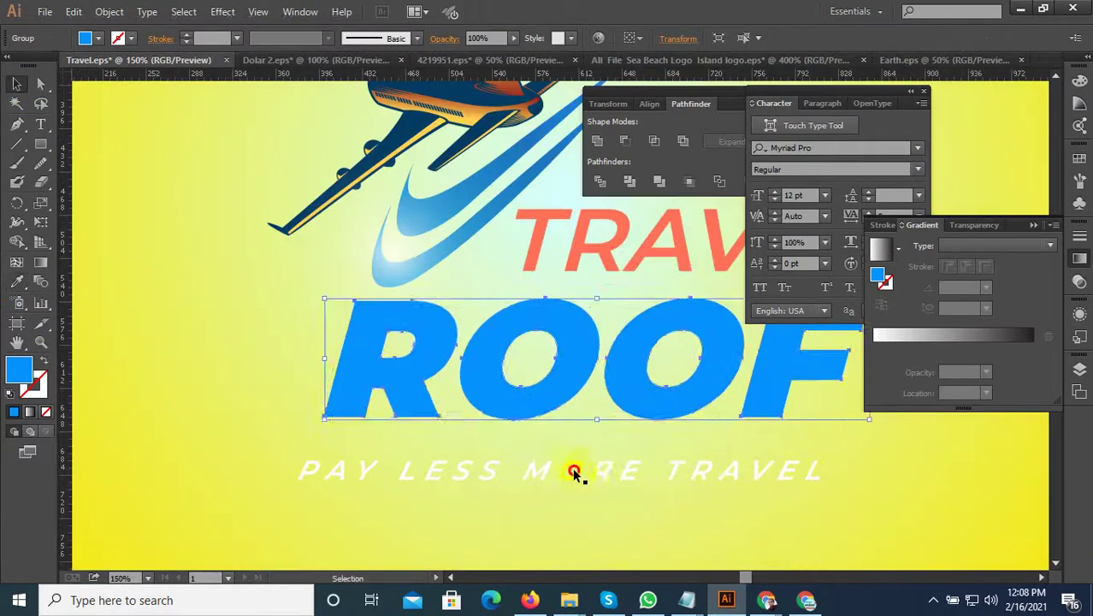
pyautogui.click(585, 469)
pyautogui.click(585, 469)
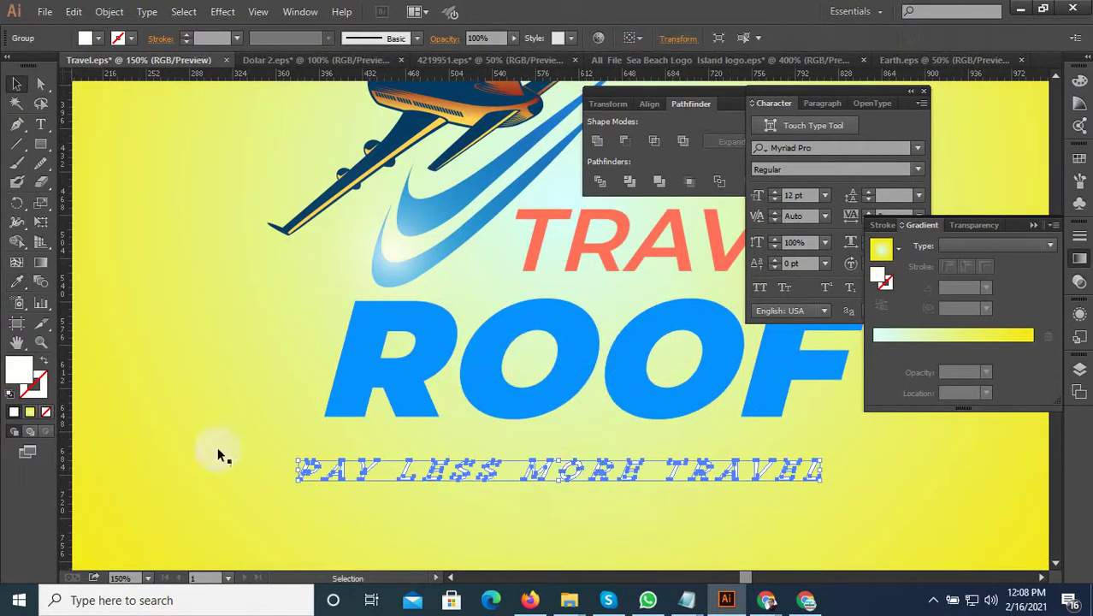
pyautogui.click(19, 284)
pyautogui.scroll(-3, 291, 483)
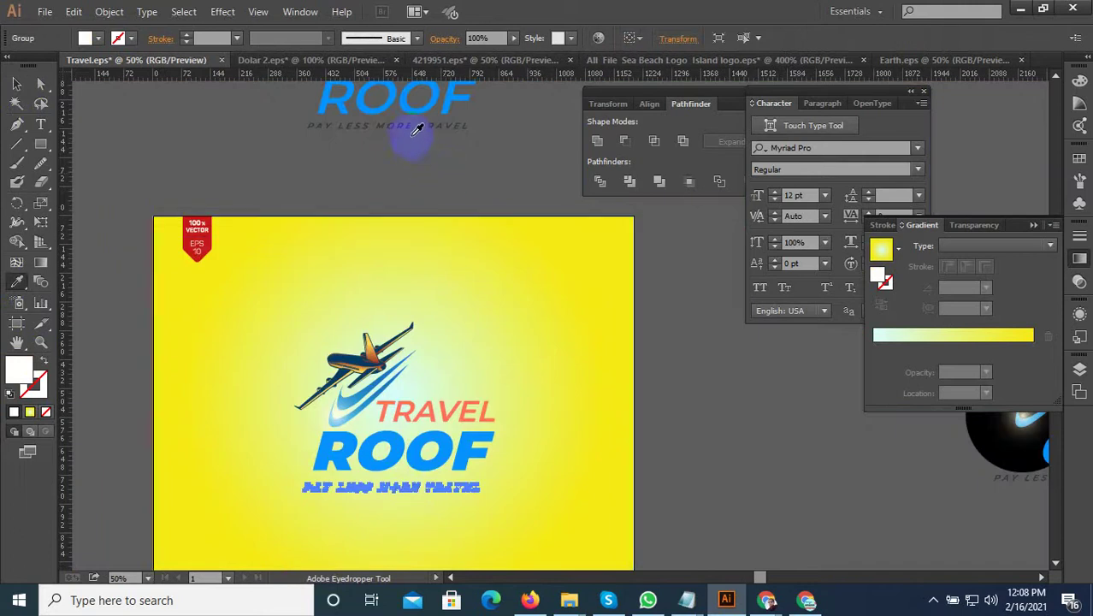
pyautogui.scroll(3, 380, 435)
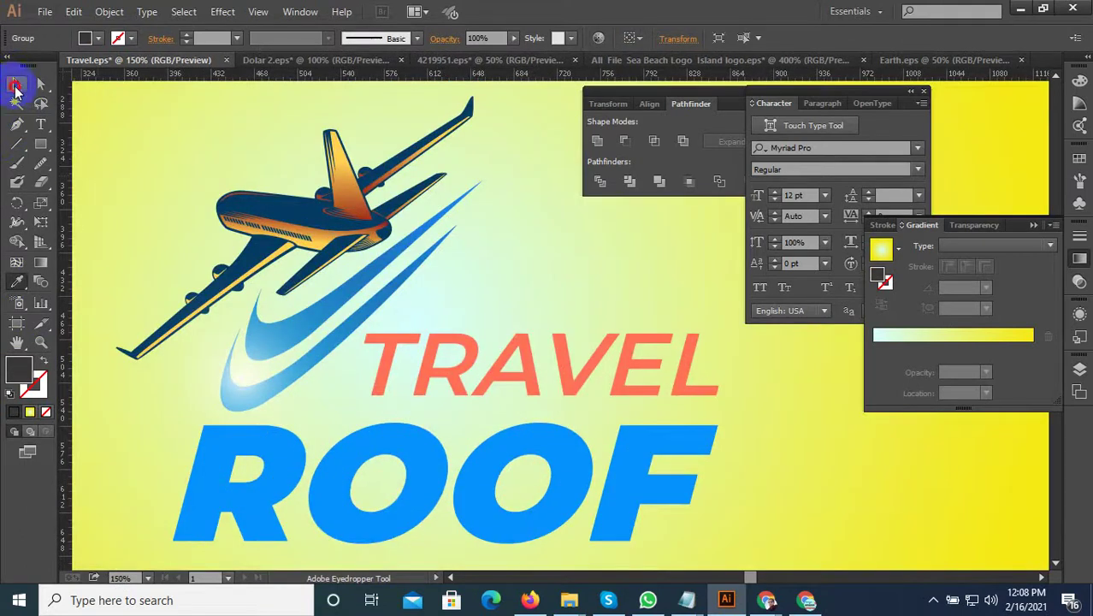
# Make the TRAVEL lettering navy by sampling the reference logo.
pyautogui.click(476, 363)
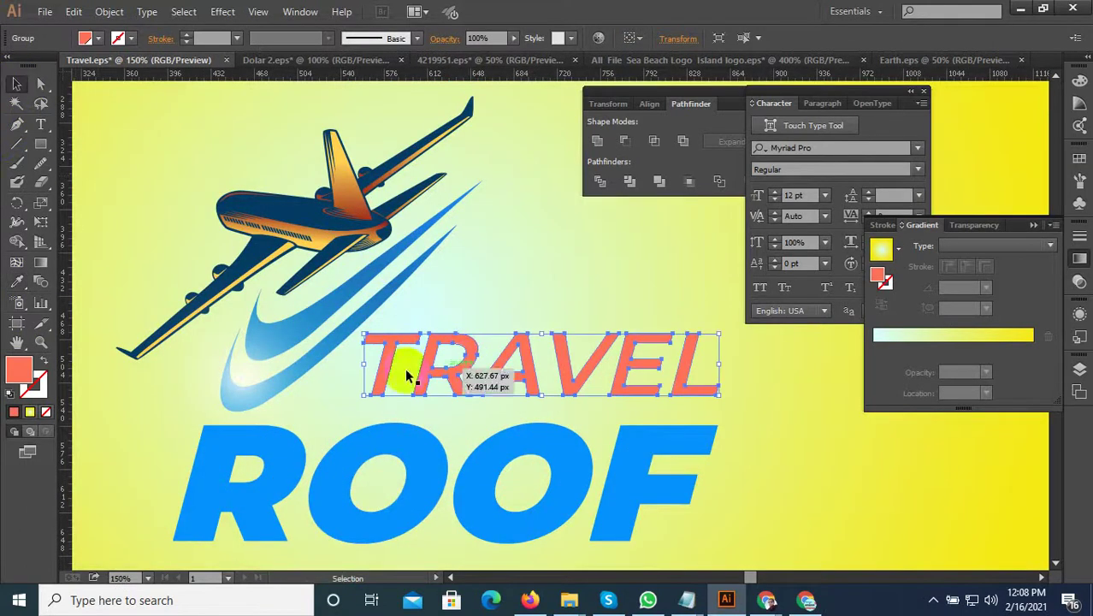
pyautogui.click(19, 284)
pyautogui.scroll(-3, 390, 402)
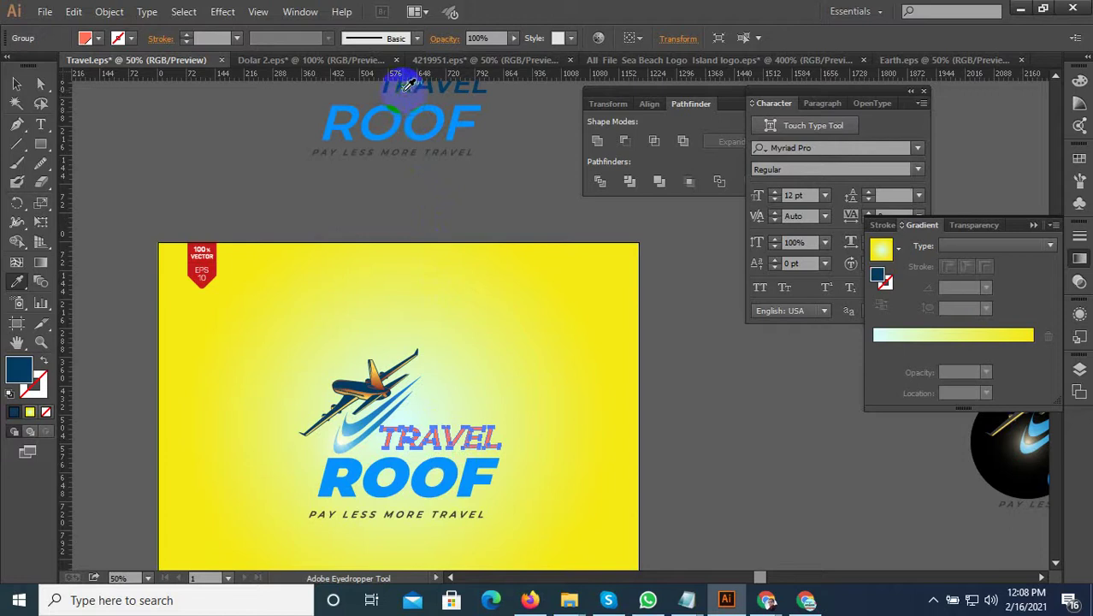
pyautogui.scroll(-1, 638, 372)
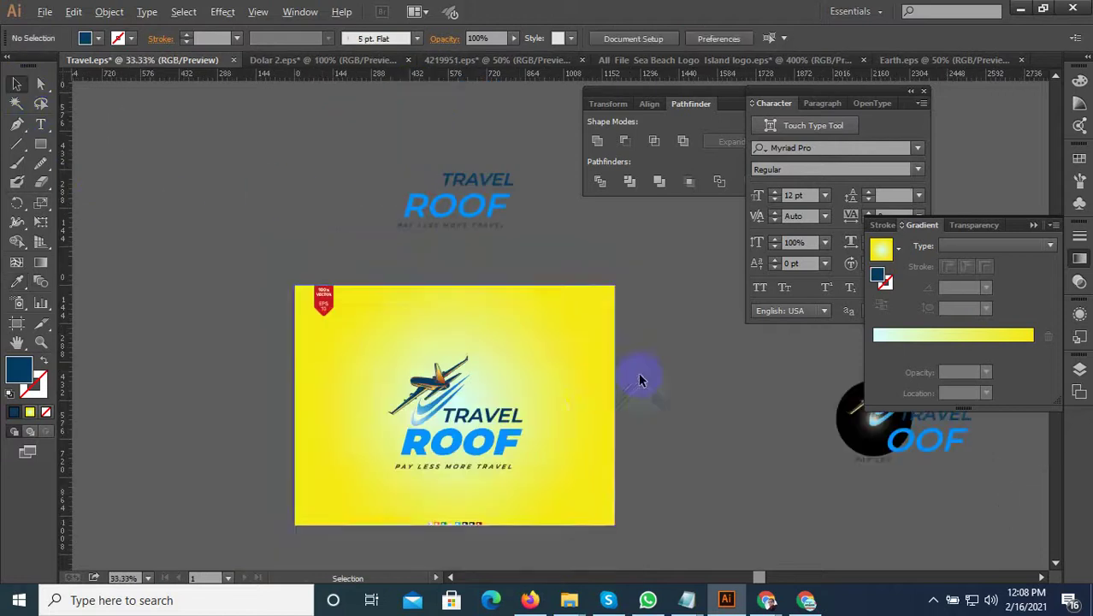
# Enlarge the whole logo group and move it toward the poster centre.
pyautogui.moveTo(611, 361); pyautogui.dragTo(317, 499)
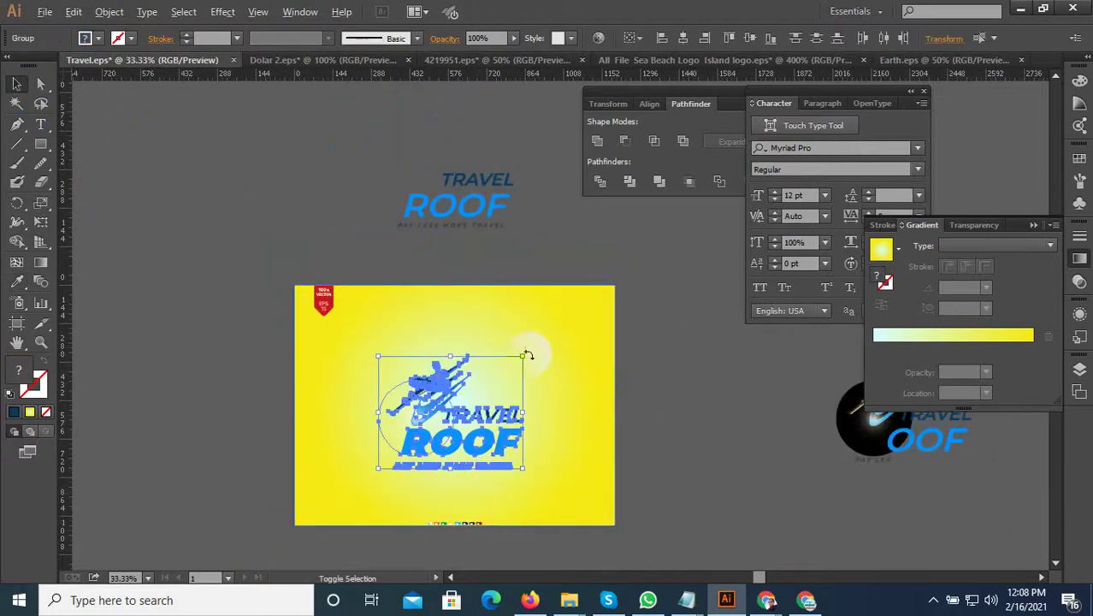
pyautogui.moveTo(522, 355); pyautogui.dragTo(530, 358)
pyautogui.scroll(1, 486, 452)
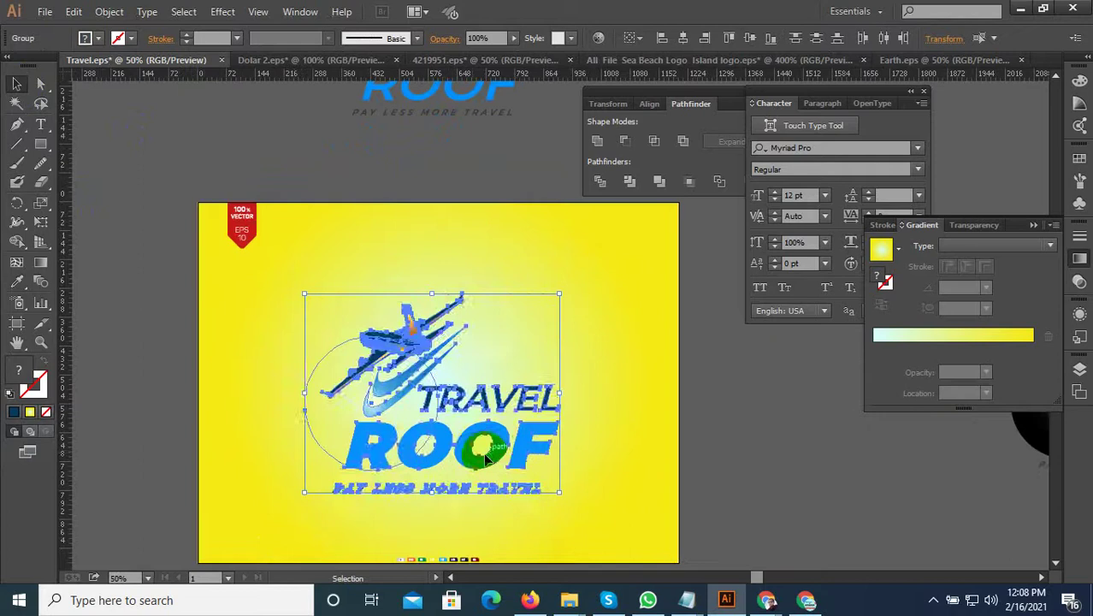
pyautogui.moveTo(476, 467); pyautogui.dragTo(473, 440)
pyautogui.click(762, 461)
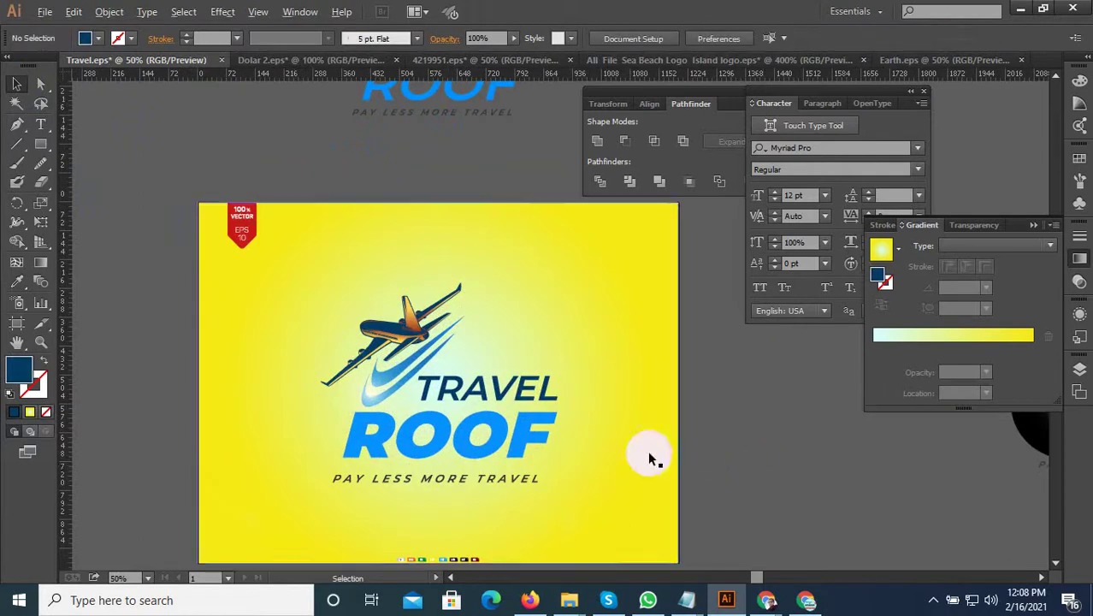
pyautogui.scroll(-1, 669, 467)
# Save Travel.eps and set up a JPEG High Save for Web export.
pyautogui.click(45, 12)
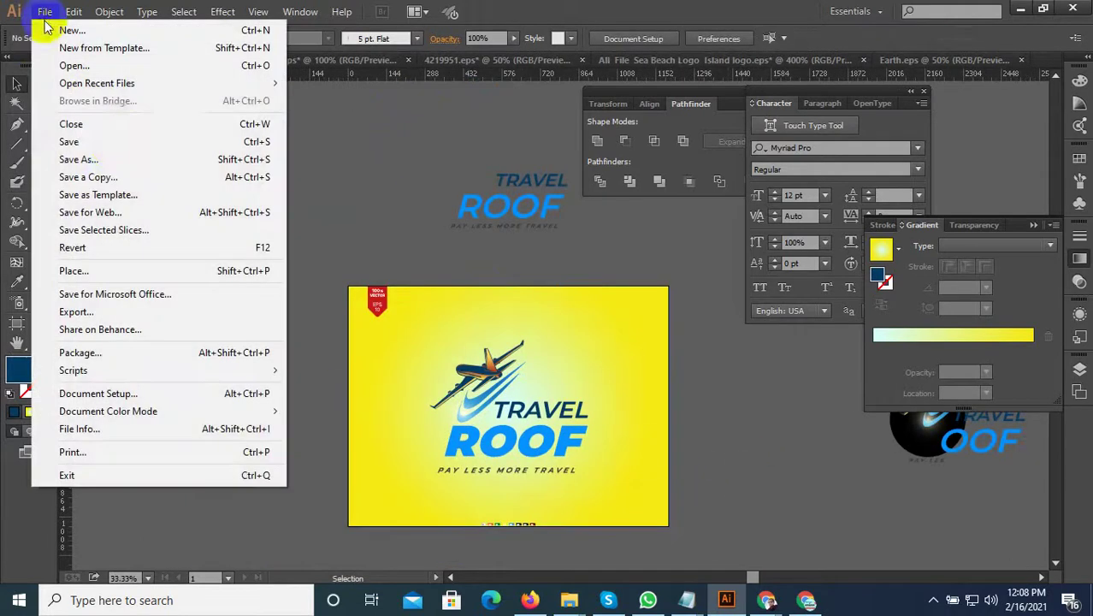
pyautogui.click(112, 141)
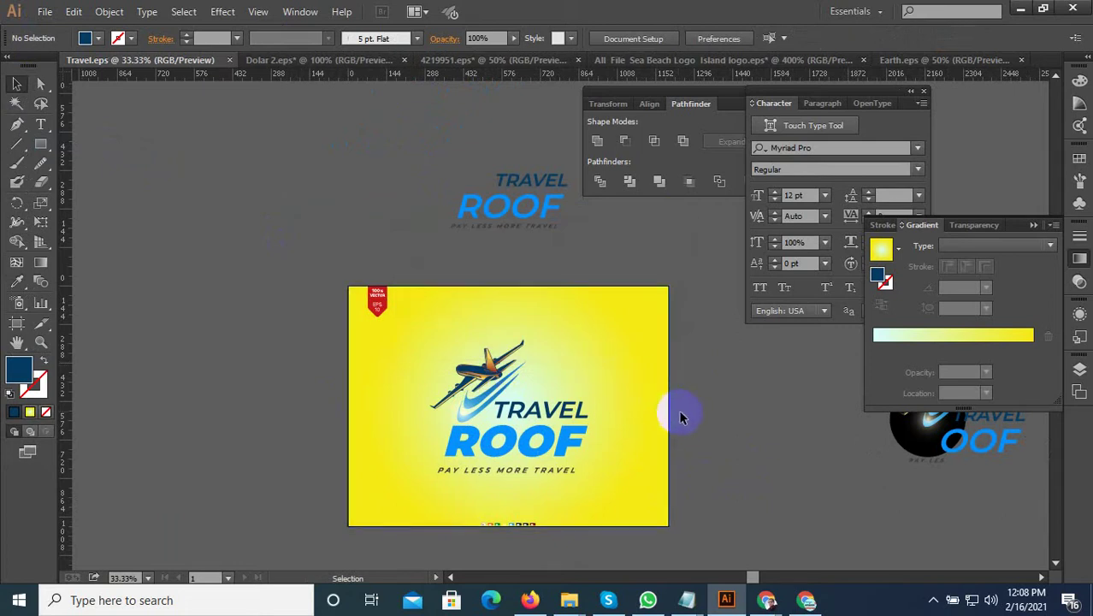
pyautogui.hotkey('ctrl', 'alt', 'shift', 's')
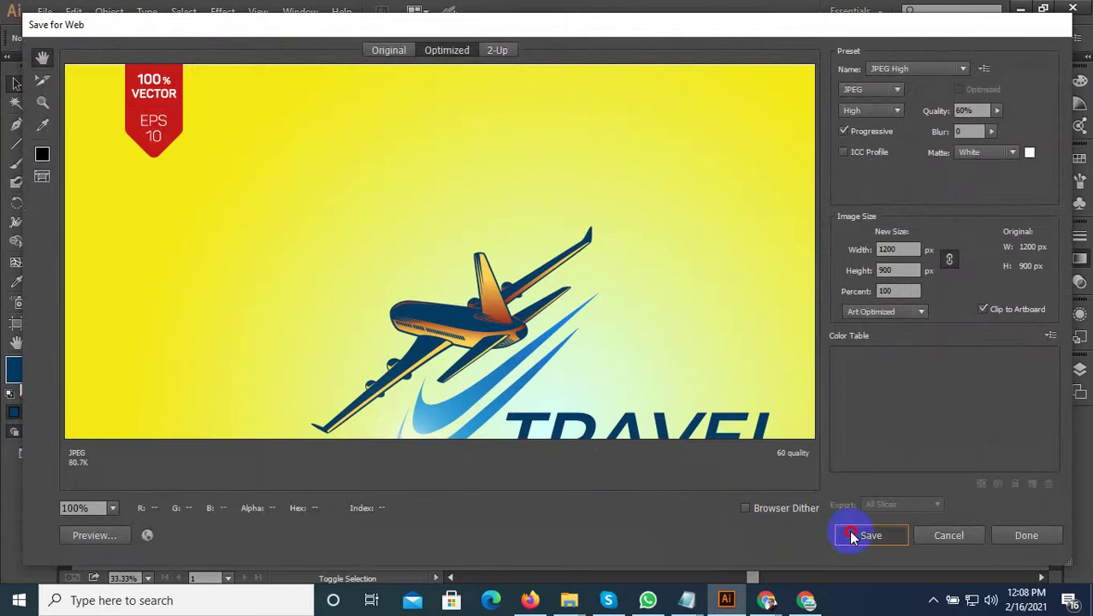
pyautogui.click(851, 534)
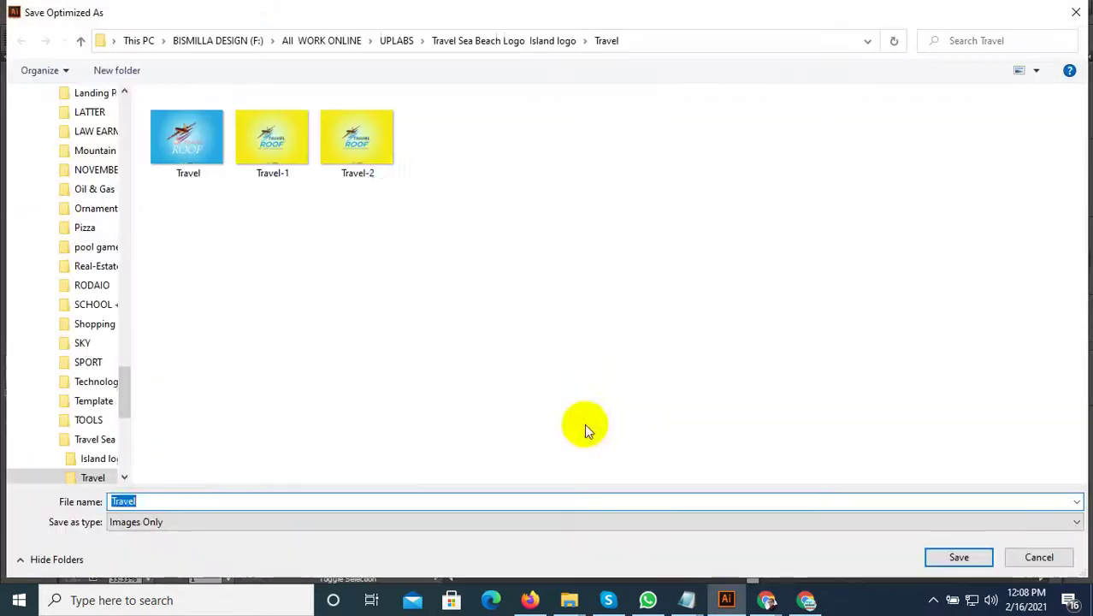
# Save the JPEG as Travel-3 and bring the WhatsApp chat forward.
pyautogui.rightClick(368, 137)
pyautogui.click(163, 505)
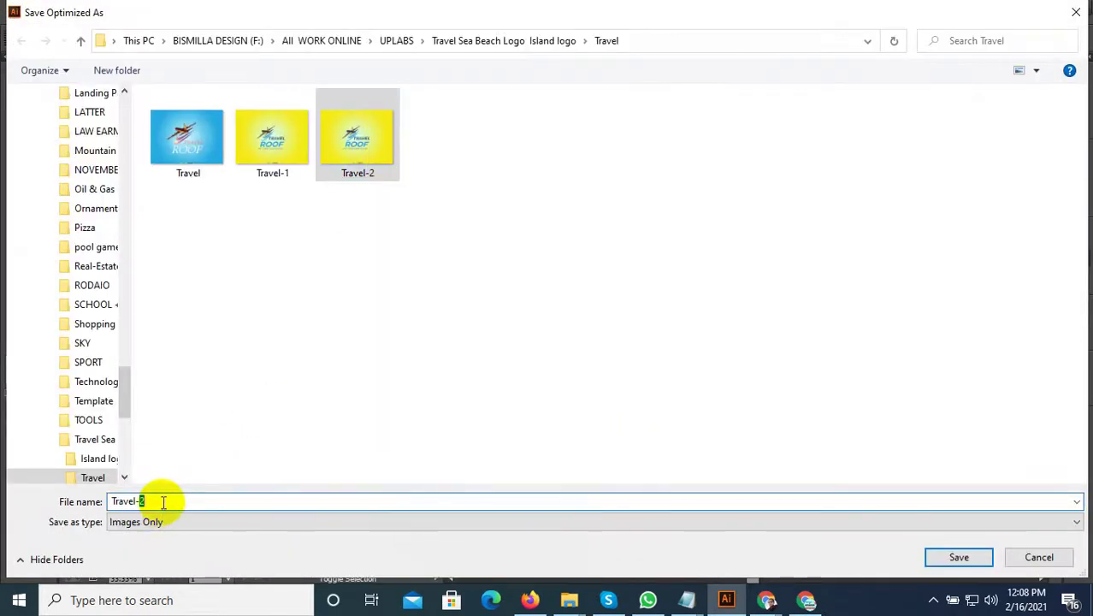
pyautogui.hotkey('shift', 'Left')
pyautogui.write('3')
pyautogui.click(959, 556)
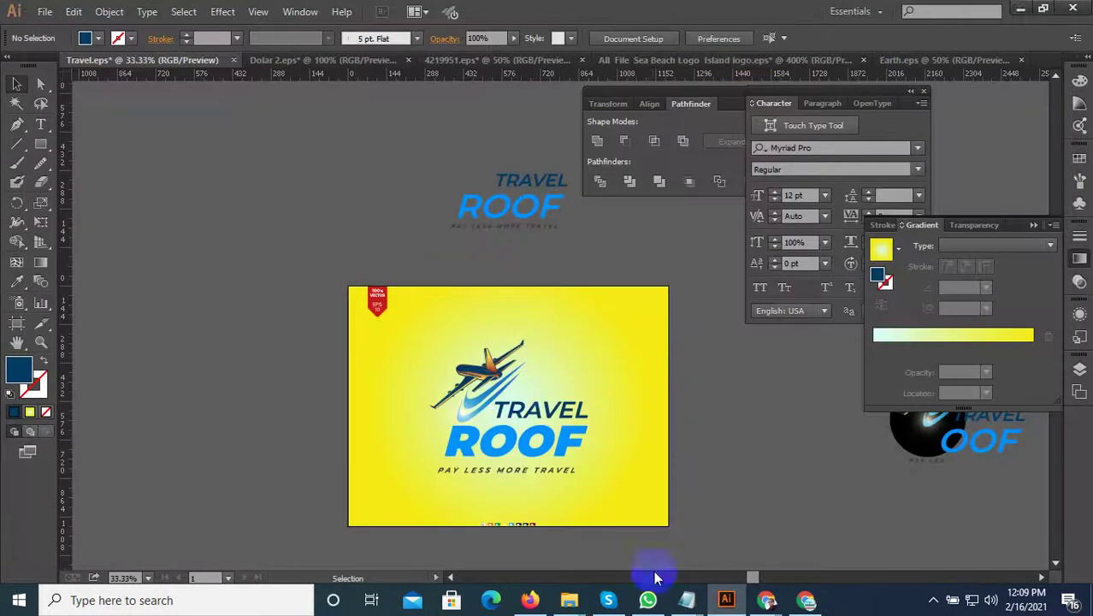
pyautogui.click(648, 600)
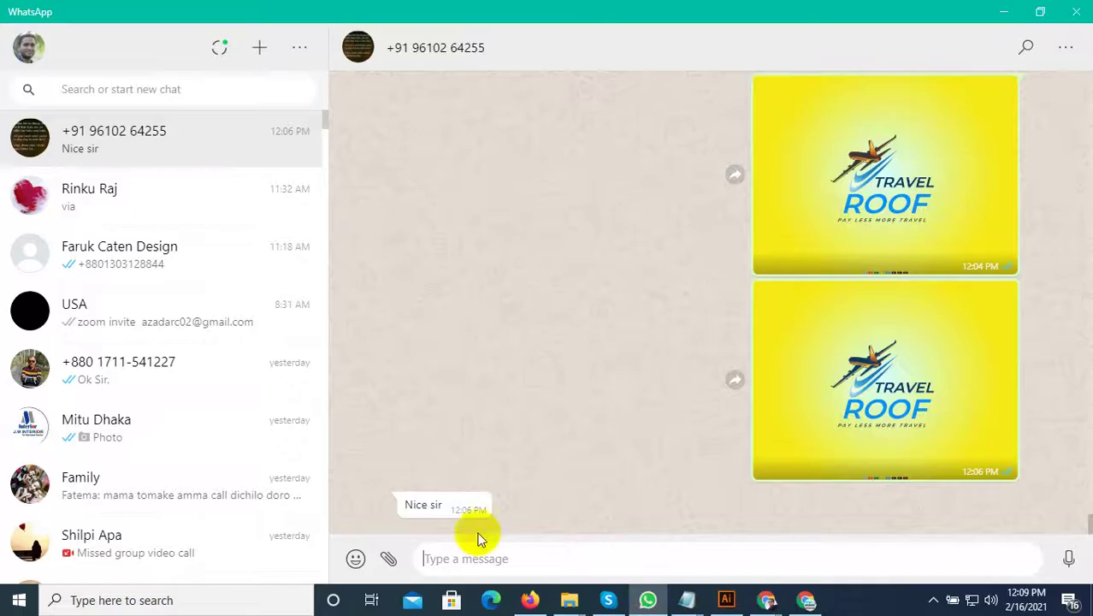
# Attach the Travel-3 poster image as a photo and send it in the chat.
pyautogui.click(389, 562)
pyautogui.click(378, 514)
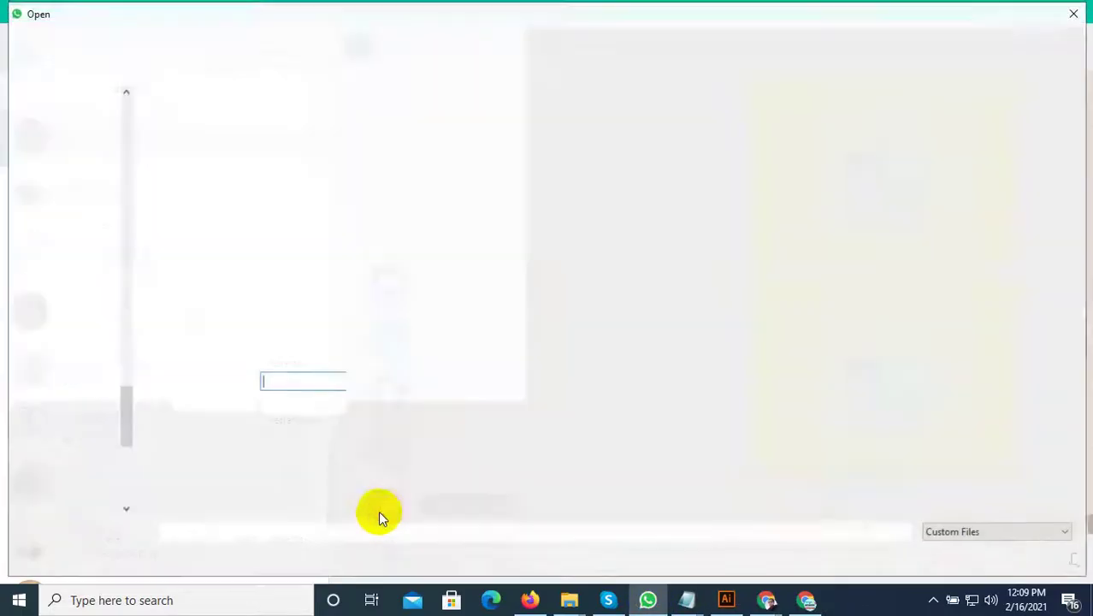
pyautogui.doubleClick(451, 147)
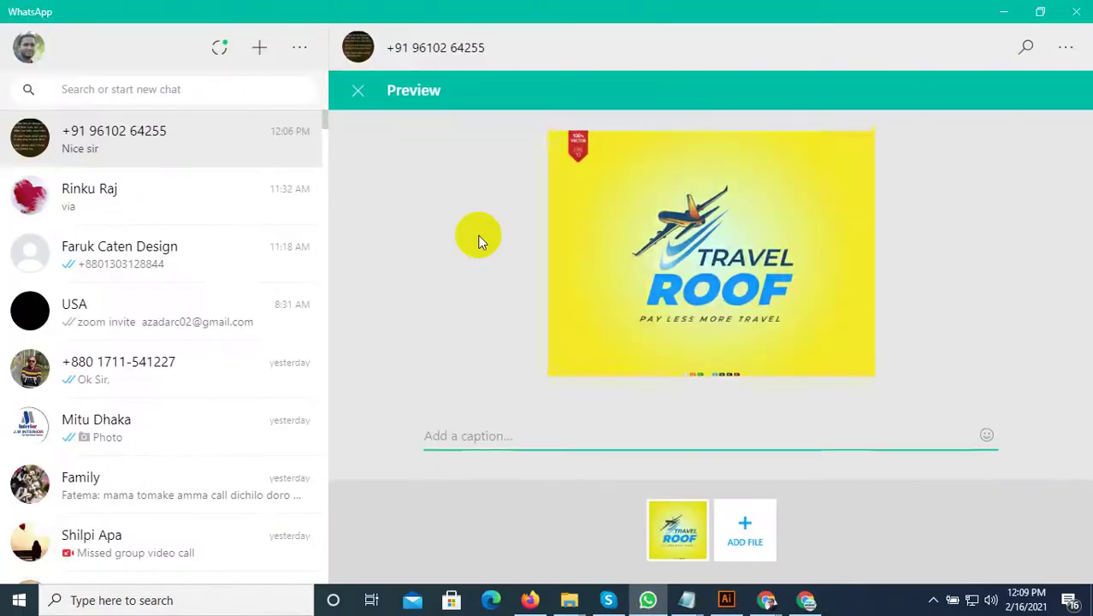
pyautogui.press('Return')
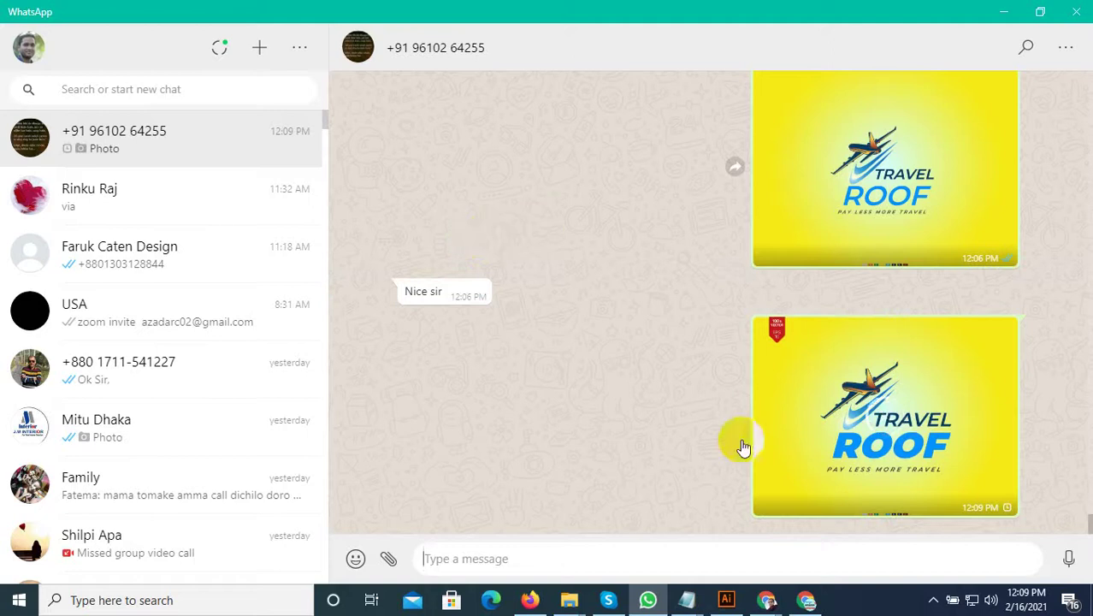
# Return to Illustrator and re-save Travel.eps.
pyautogui.click(725, 599)
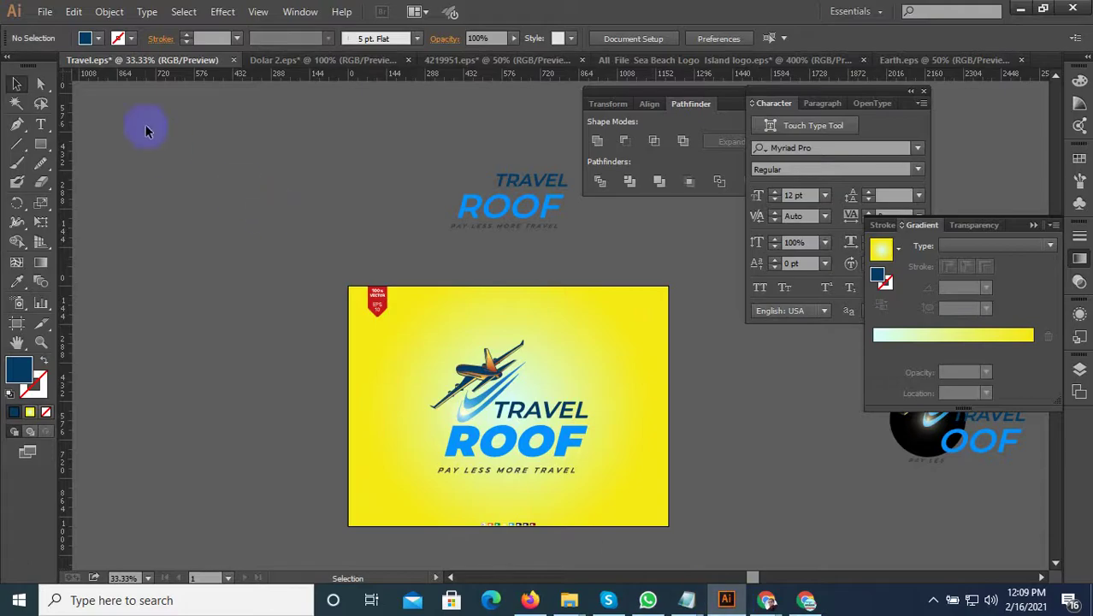
pyautogui.click(44, 11)
pyautogui.click(77, 142)
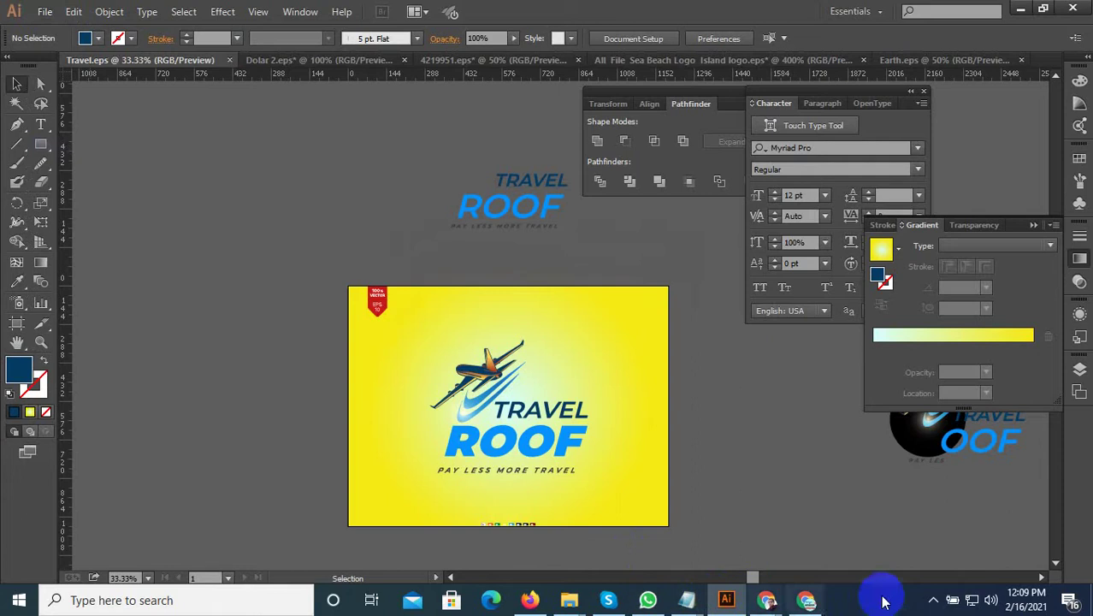
# Open VLC, skip the Subscribe Button Video to near its end, and exit fullscreen.
pyautogui.click(933, 600)
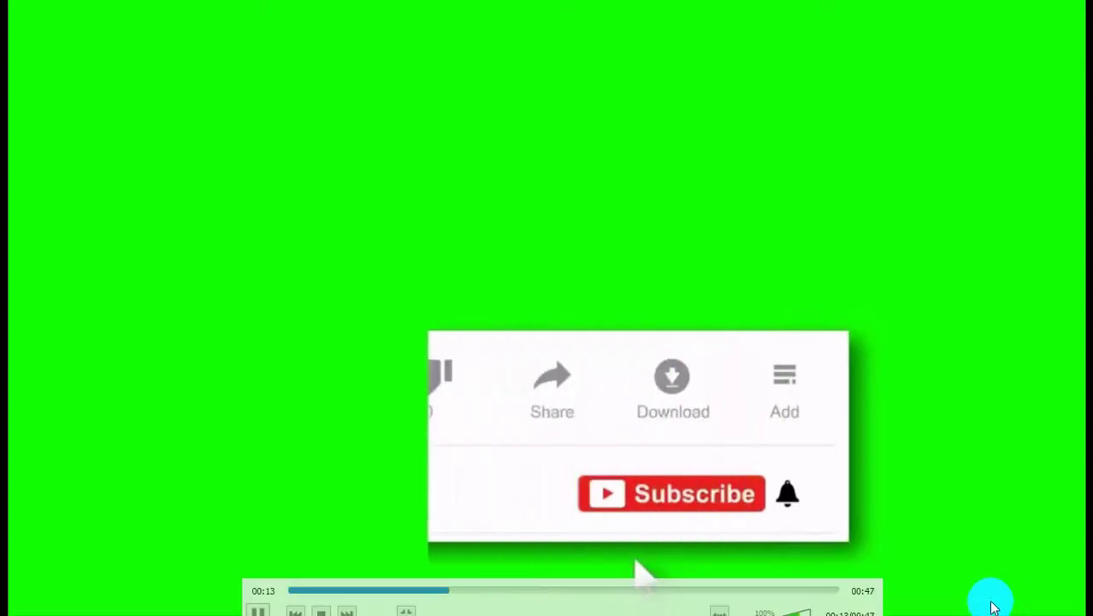
pyautogui.click(767, 590)
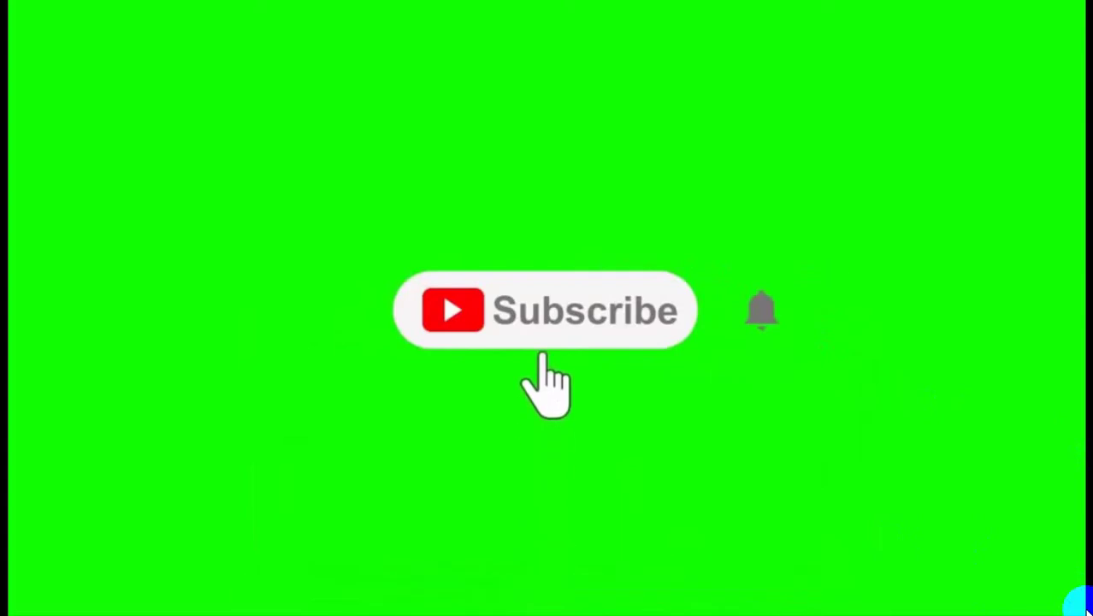
pyautogui.doubleClick(995, 521)
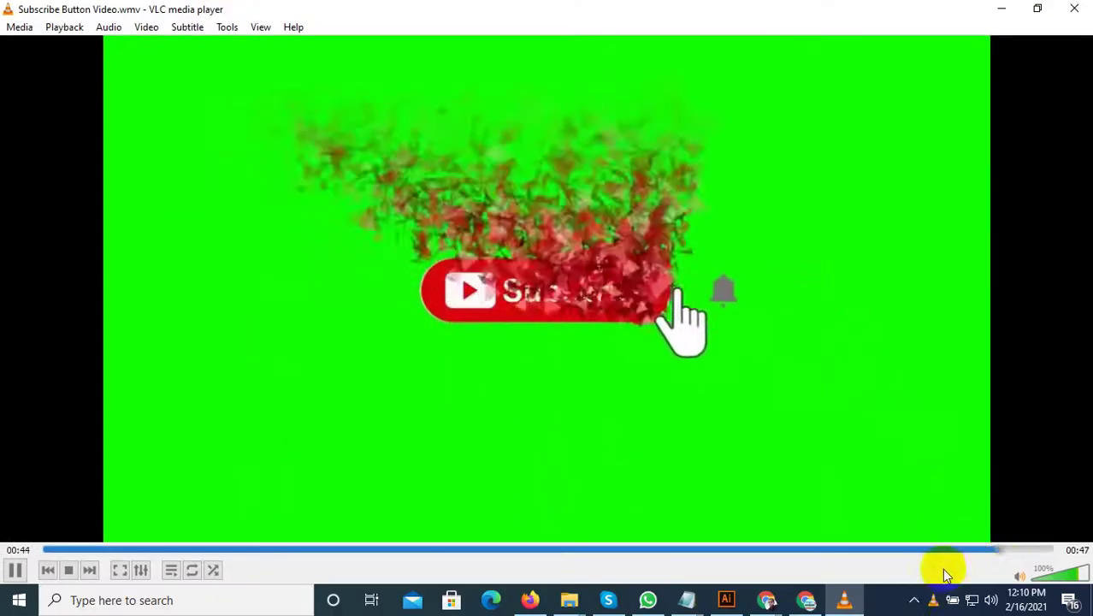